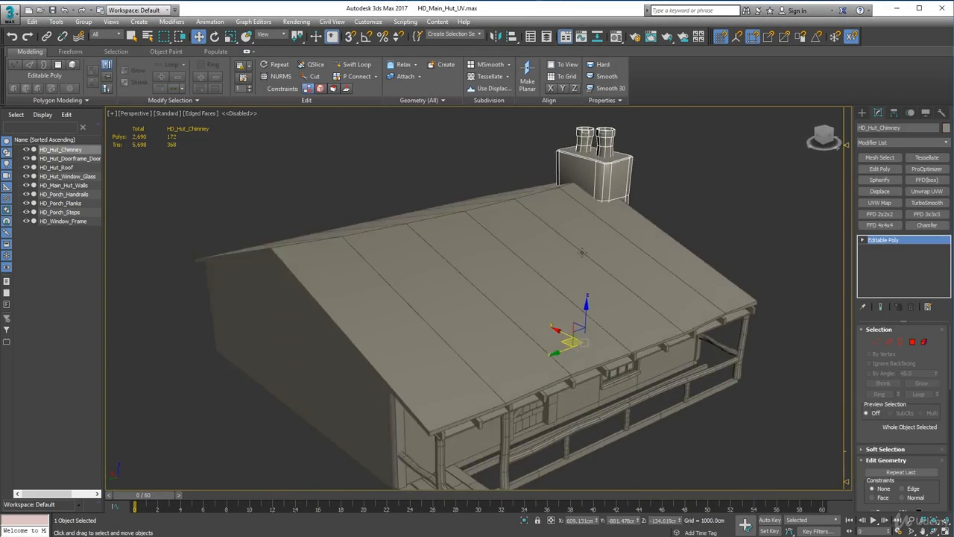
Select the hut roof and open the Layer Explorer.
left_click(455, 224)
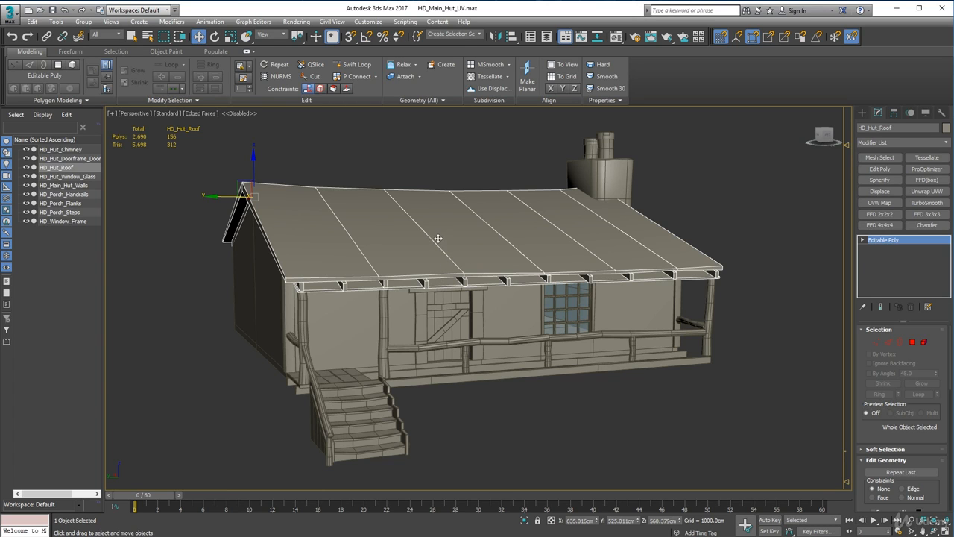
middle_click_drag(465, 249, 488, 240, "alt")
middle_click_drag(469, 205, 464, 217, "alt")
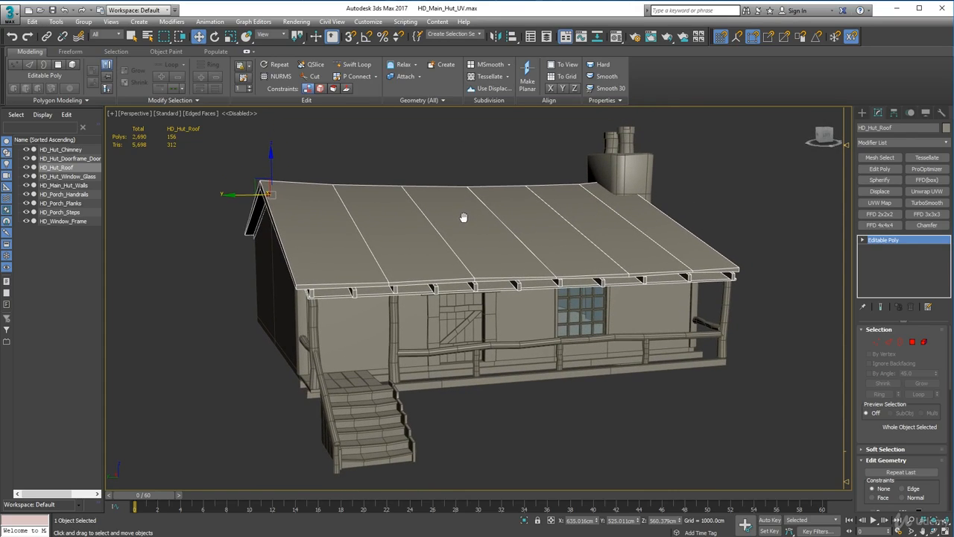
left_click(546, 38)
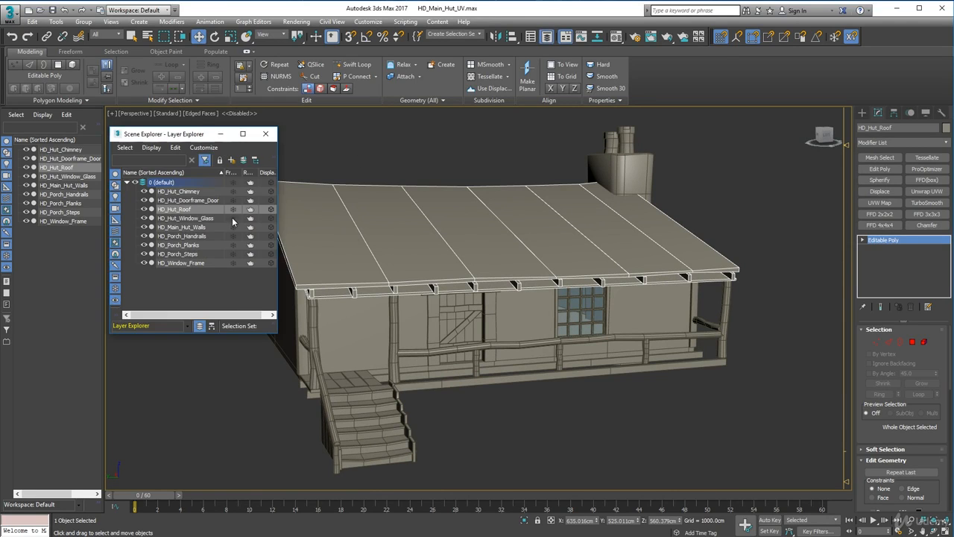
Arrange the Layer Explorer as a compact floating window beside the hut.
left_click_drag(197, 131, 113, 111)
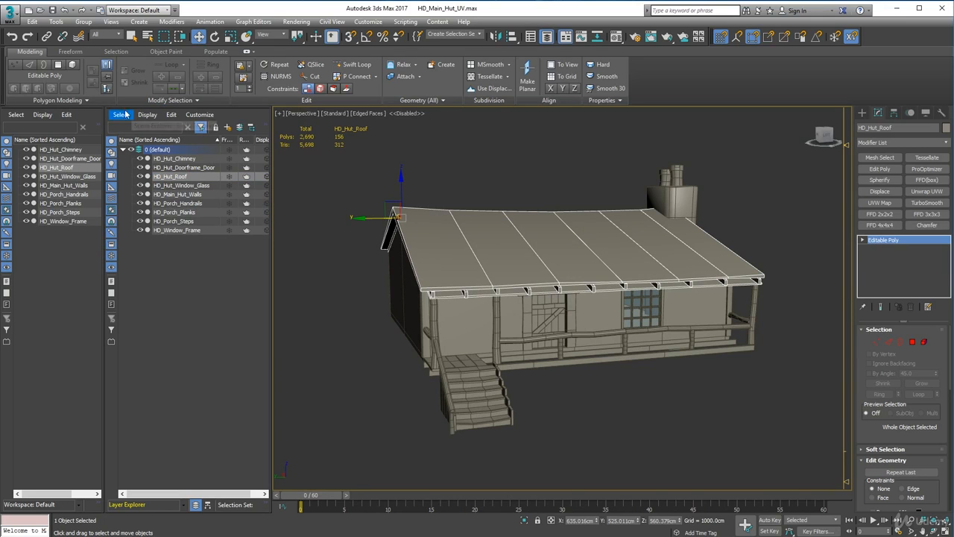
left_click_drag(251, 112, 230, 149)
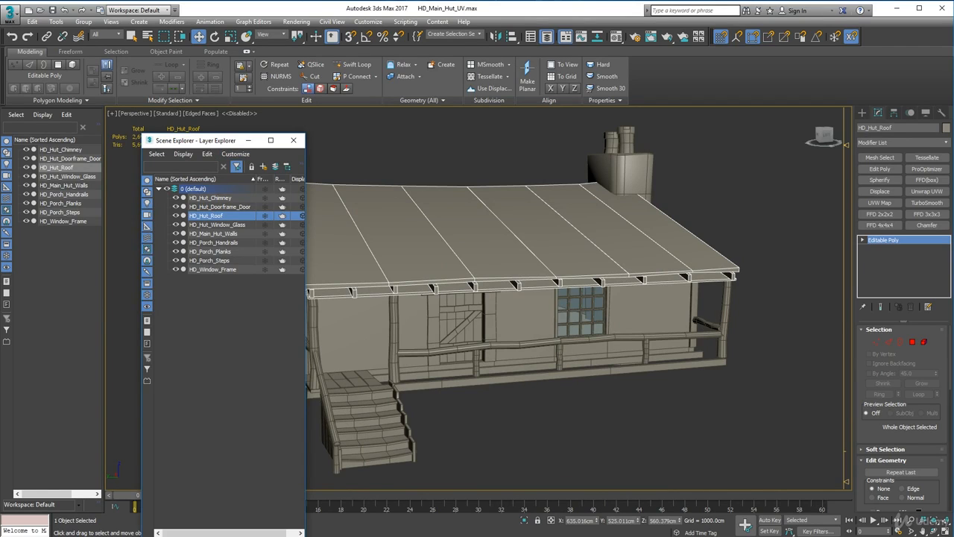
left_click_drag(303, 534, 326, 356)
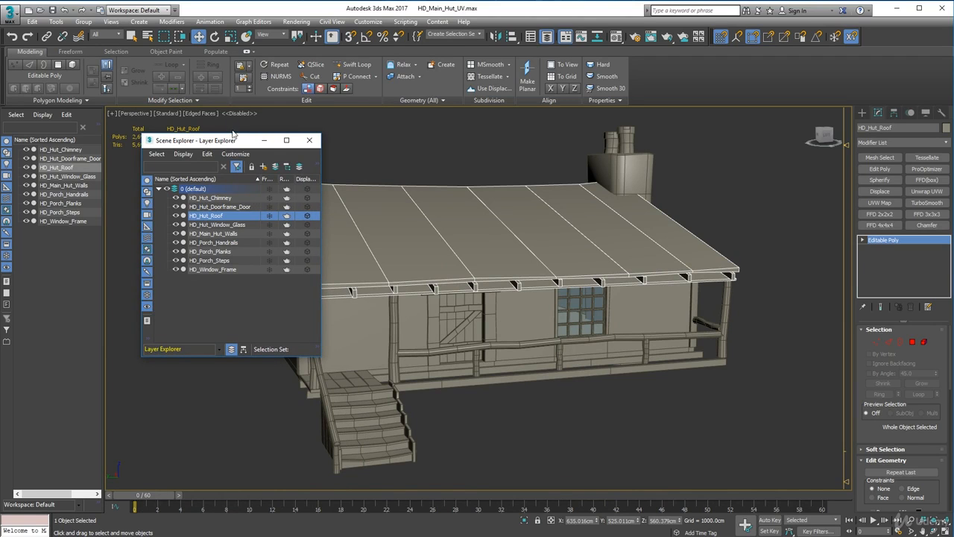
left_click_drag(235, 137, 237, 199)
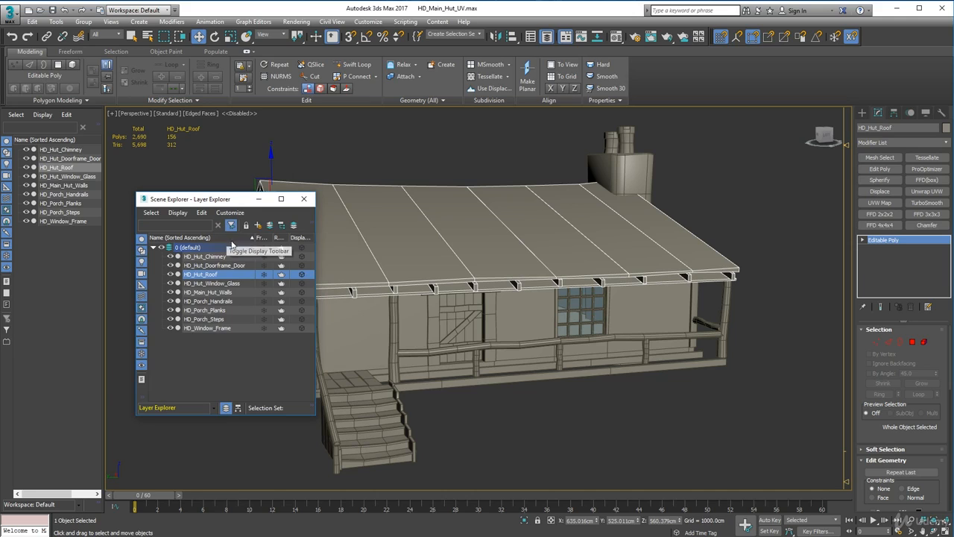
left_click(153, 247)
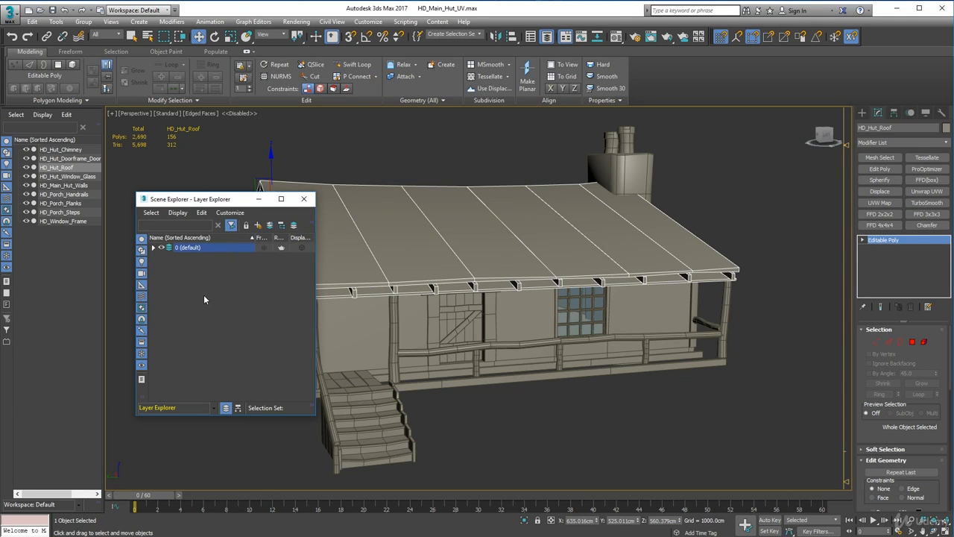
left_click(153, 247)
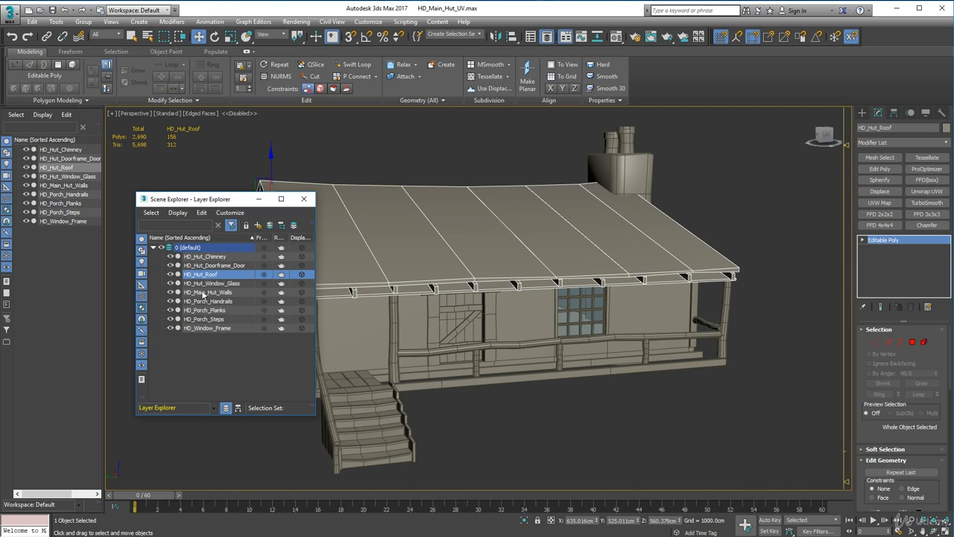
left_click(153, 248)
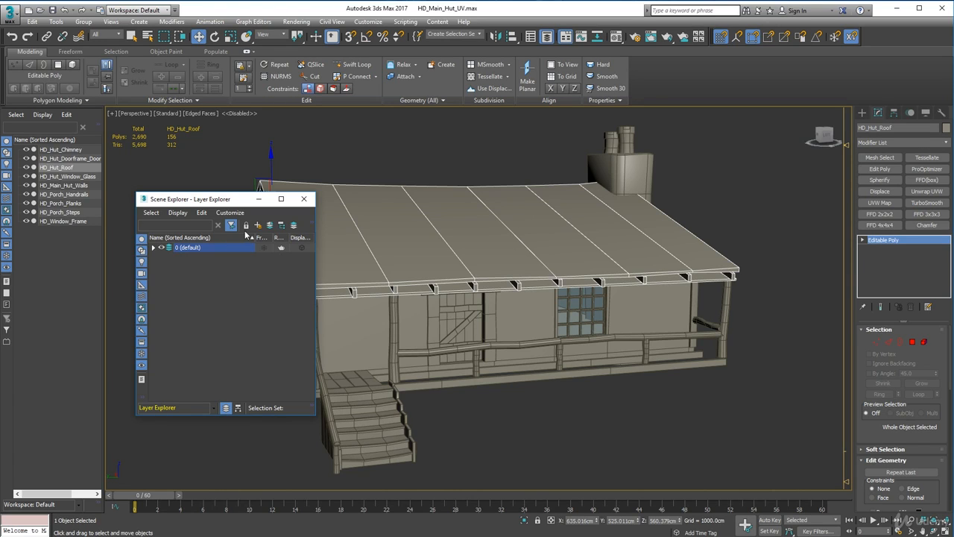
left_click(153, 247)
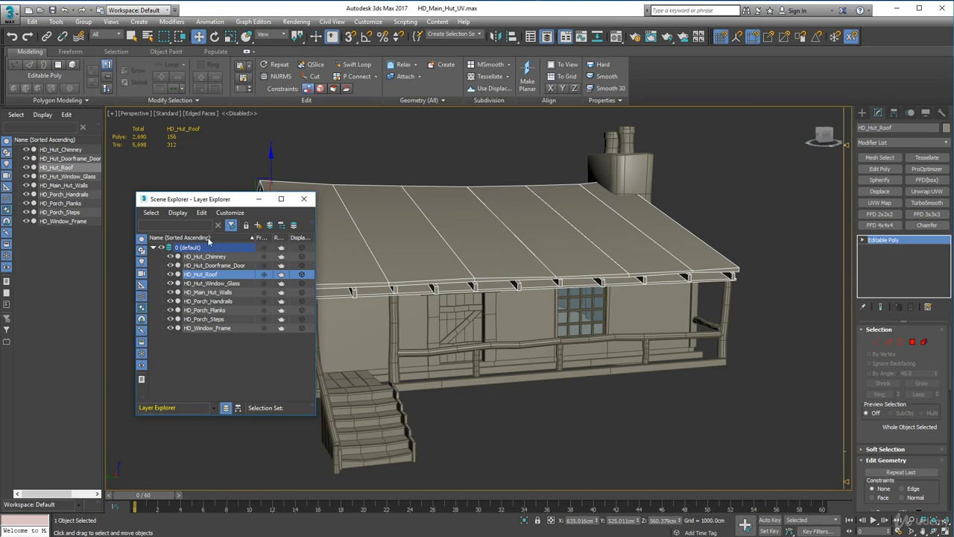
Create a new layer and return HD_Hut_Roof from it to the default layer.
left_click(258, 226)
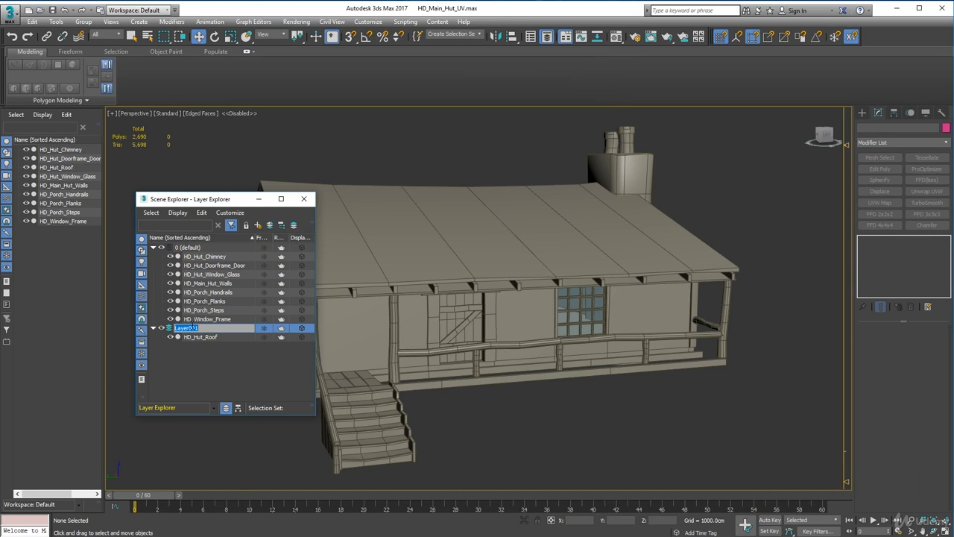
key("Return")
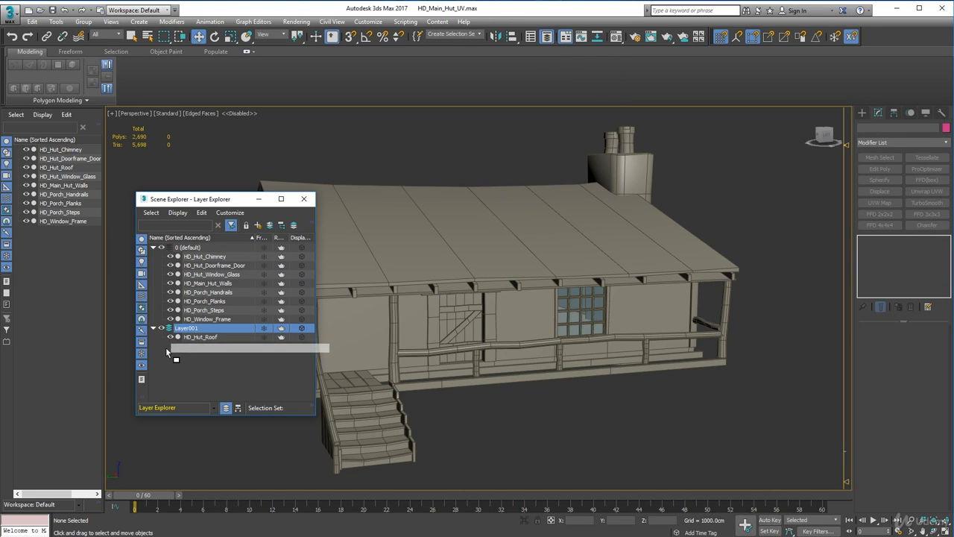
left_click_drag(192, 337, 194, 254)
Rename the new empty layer as UVd.
left_click(185, 339)
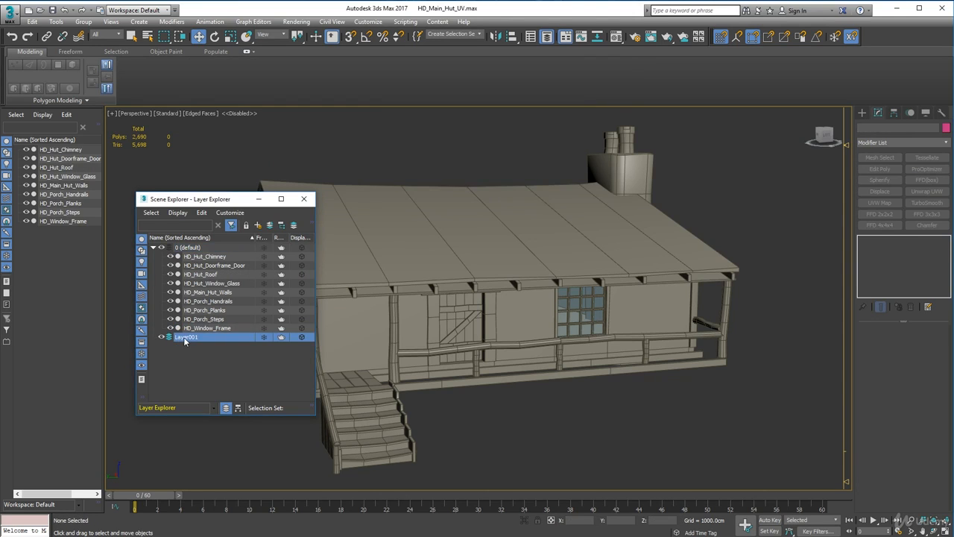
left_click(185, 339)
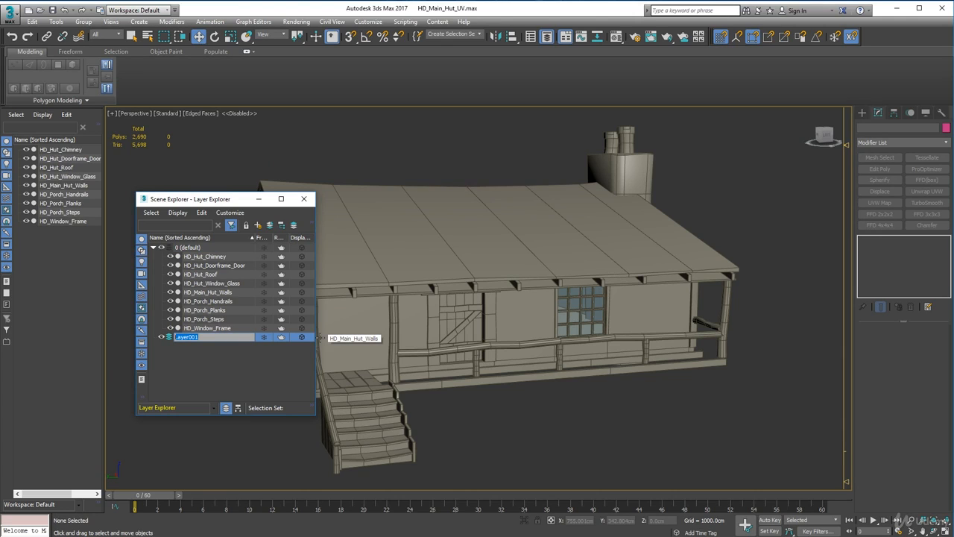
key("BackSpace")
key("Return")
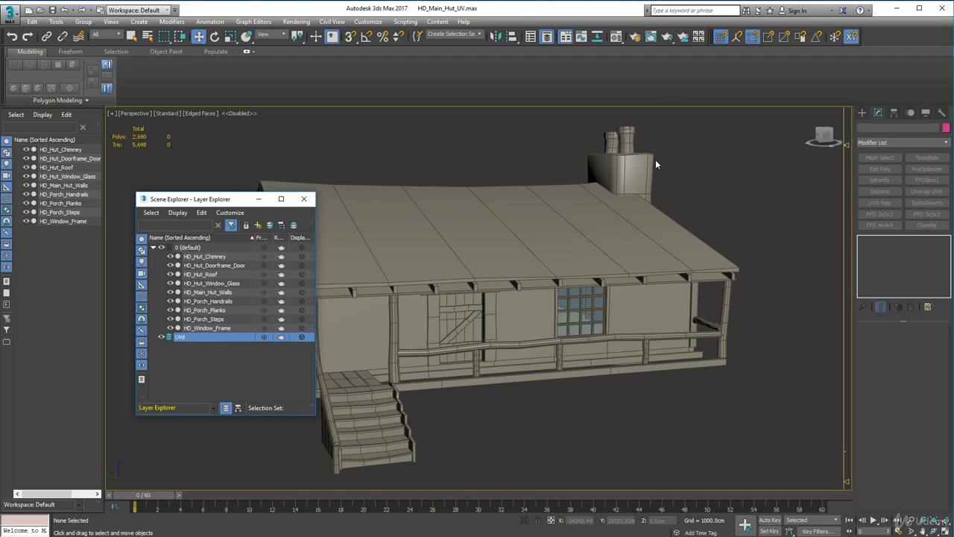
Move the HD_Hut_Chimney object into the UVd layer and shift the Layer Explorer clear of the hut.
left_click(616, 179)
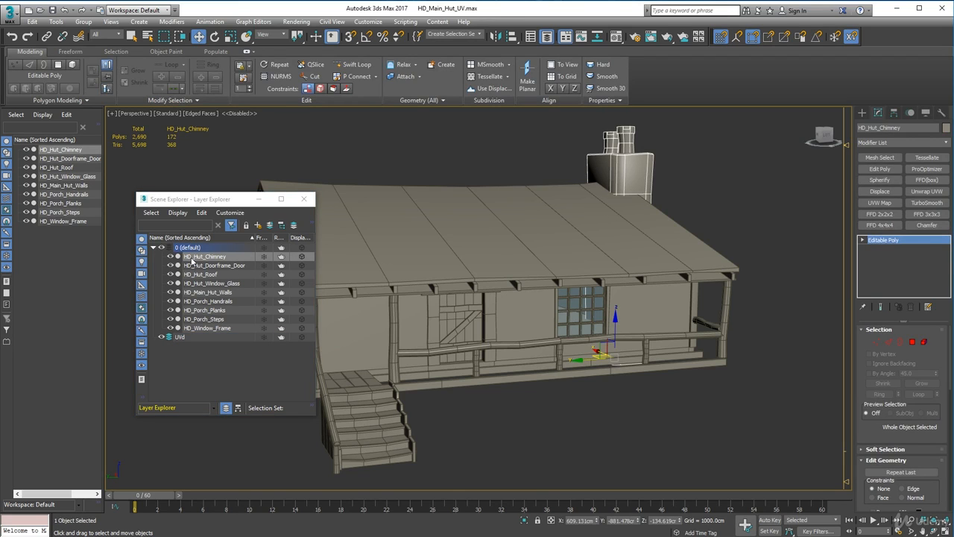
left_click_drag(193, 260, 184, 339)
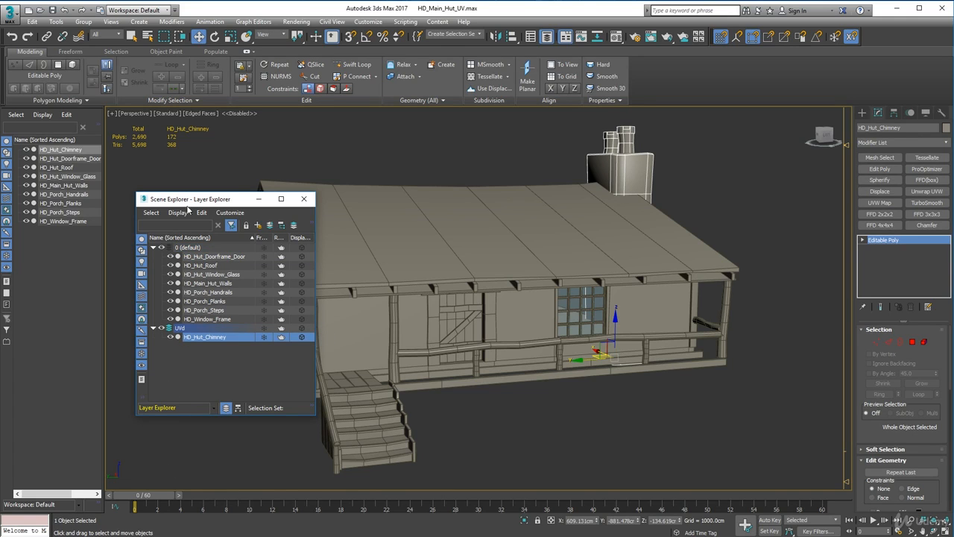
left_click_drag(213, 197, 123, 223)
Expand the UVd layer and toggle its visibility, leaving the layer hidden.
left_click(72, 354)
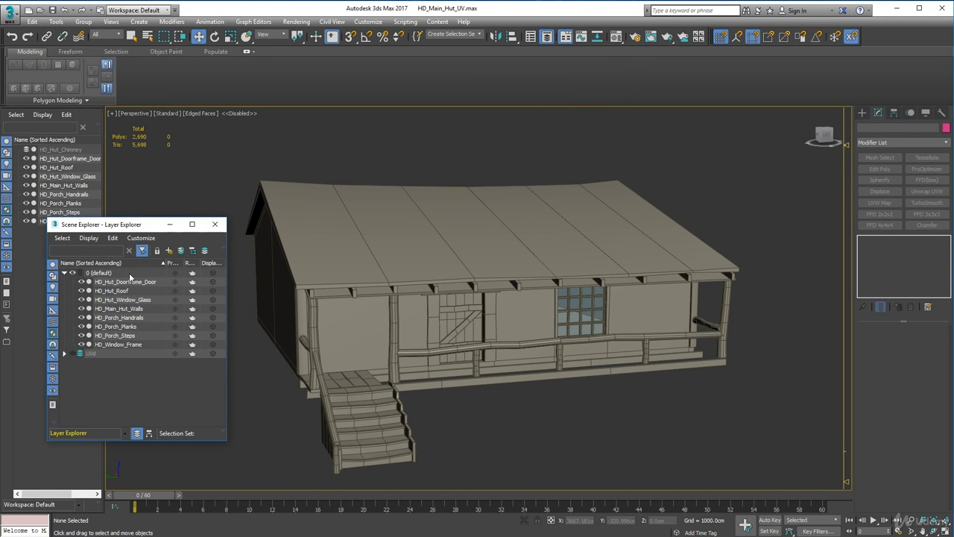
left_click(64, 355)
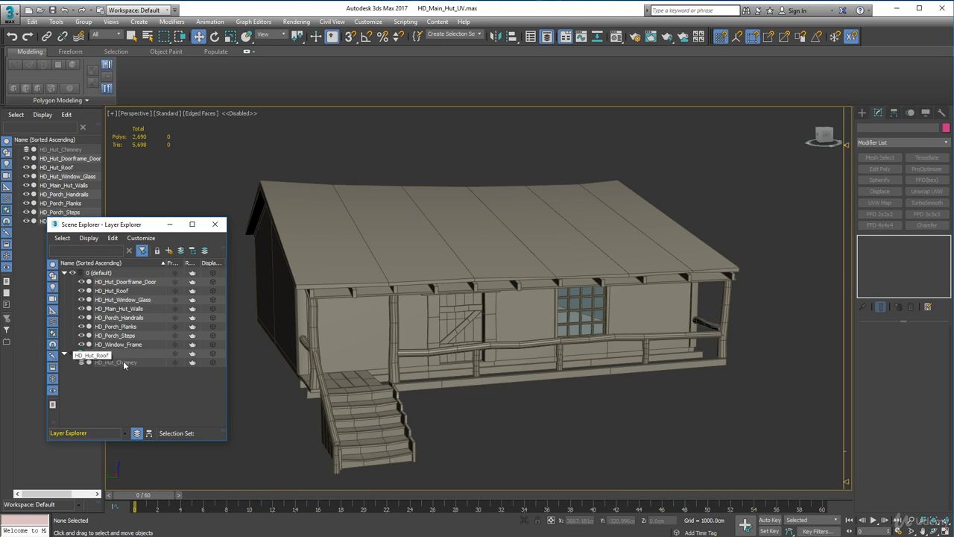
left_click(73, 355)
left_click(73, 354)
Expand the default and UVd layers in the list and close the Layer Explorer.
left_click_drag(156, 223, 131, 248)
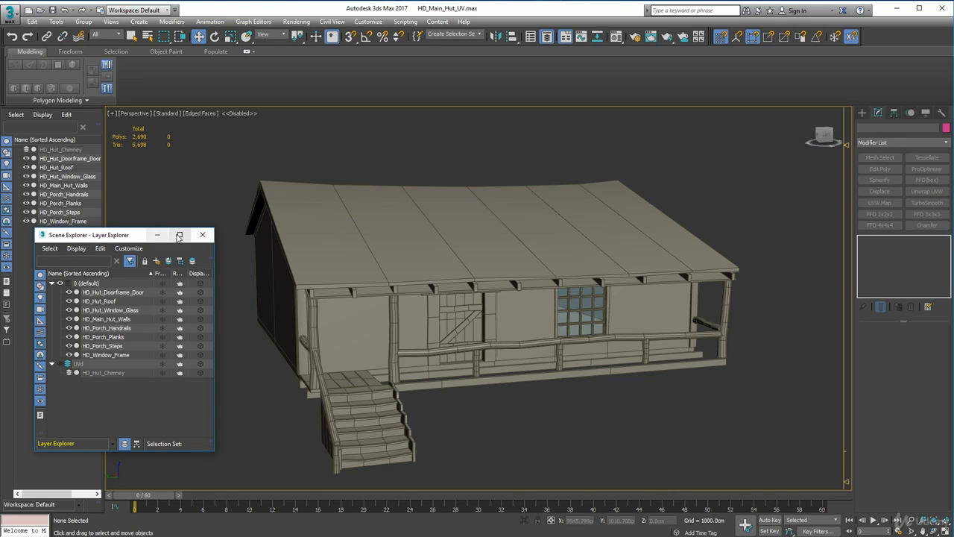
left_click(202, 235)
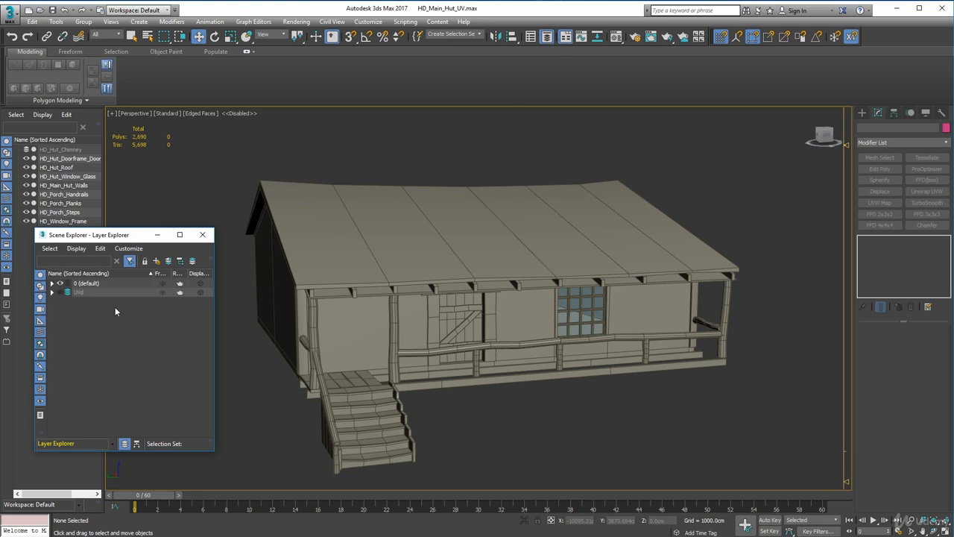
left_click(52, 292)
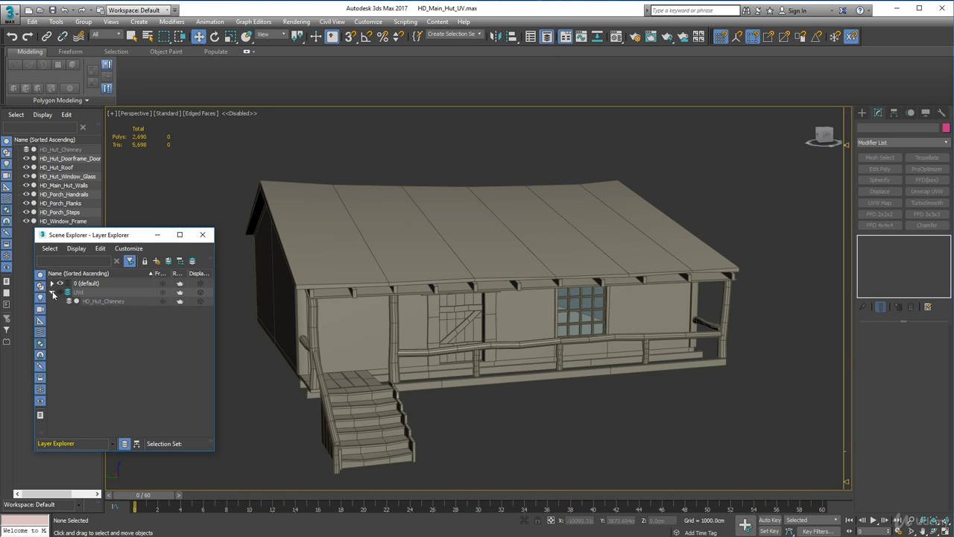
left_click(52, 285)
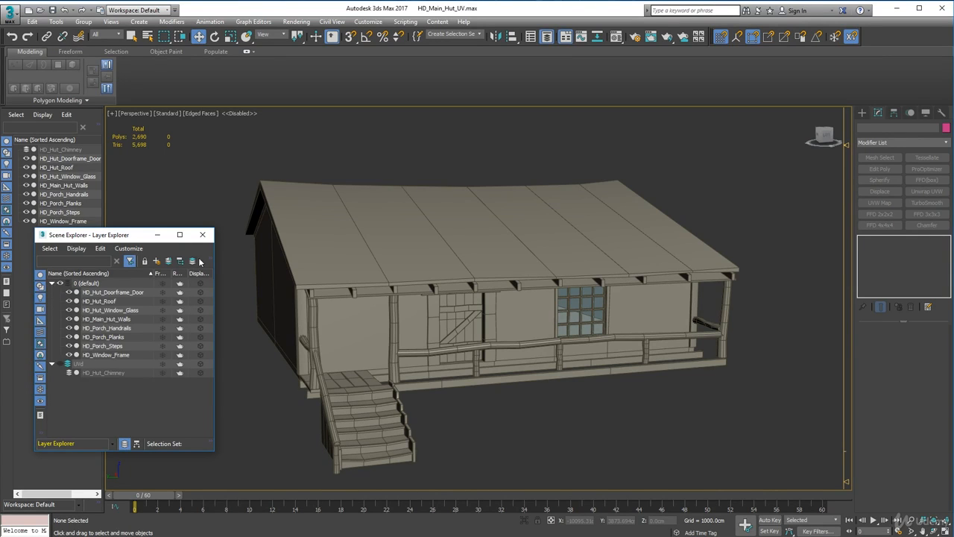
left_click(202, 235)
Select the hut roof and view it from the front.
middle_click_drag(334, 306, 309, 256)
left_click(317, 221)
middle_click_drag(317, 221, 440, 225, "alt")
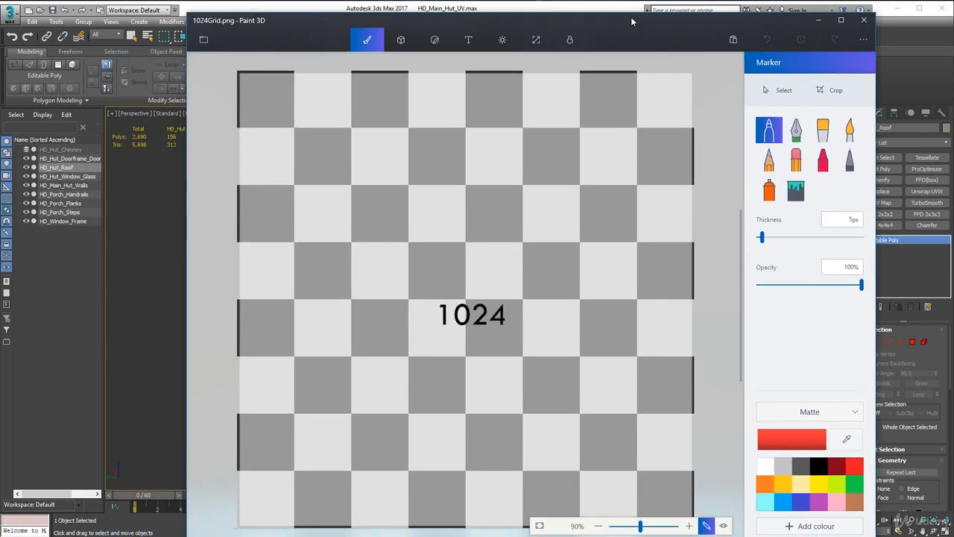
View 1024Grid.png in Paint 3D and locate it in the Meshes\Temp project folder in File Explorer.
left_click_drag(631, 16, 598, 34)
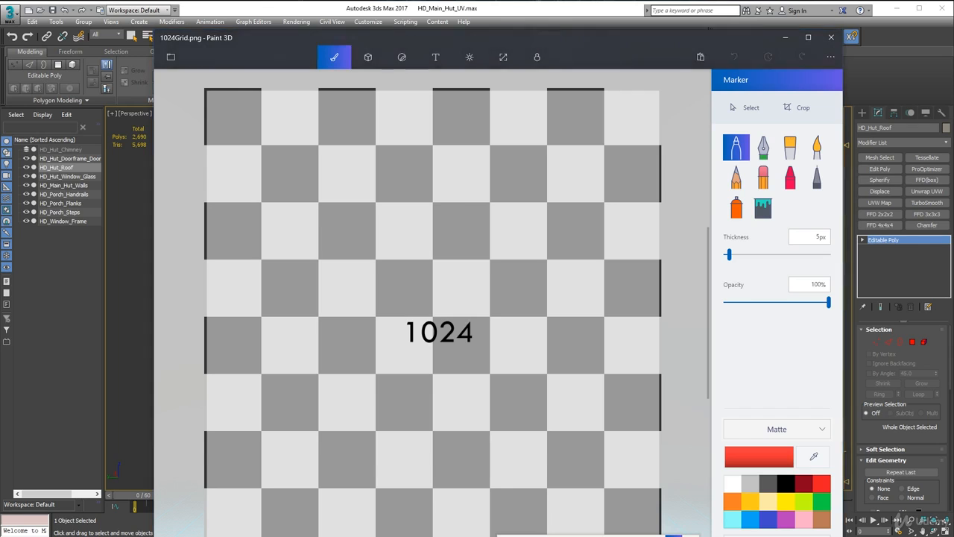
left_click_drag(0, 65, 435, 65)
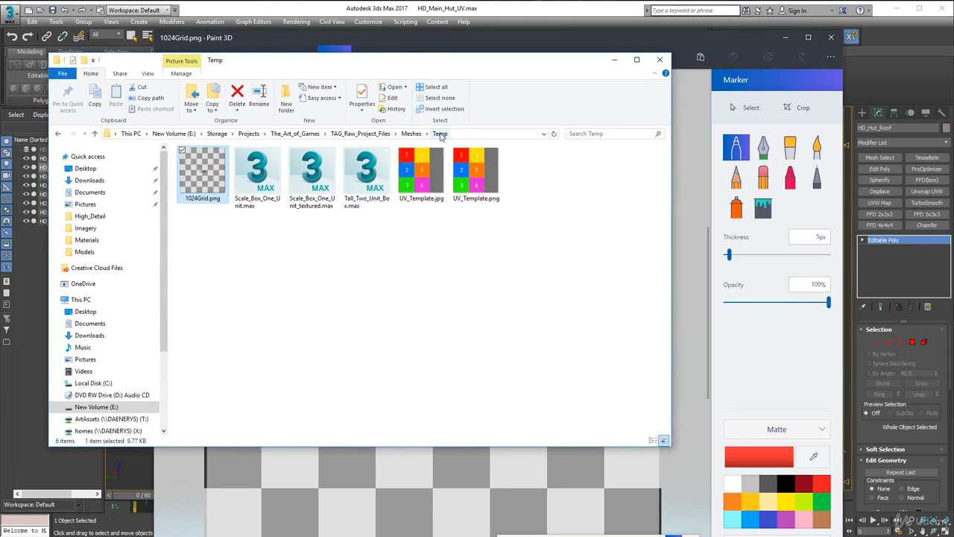
left_click(411, 134)
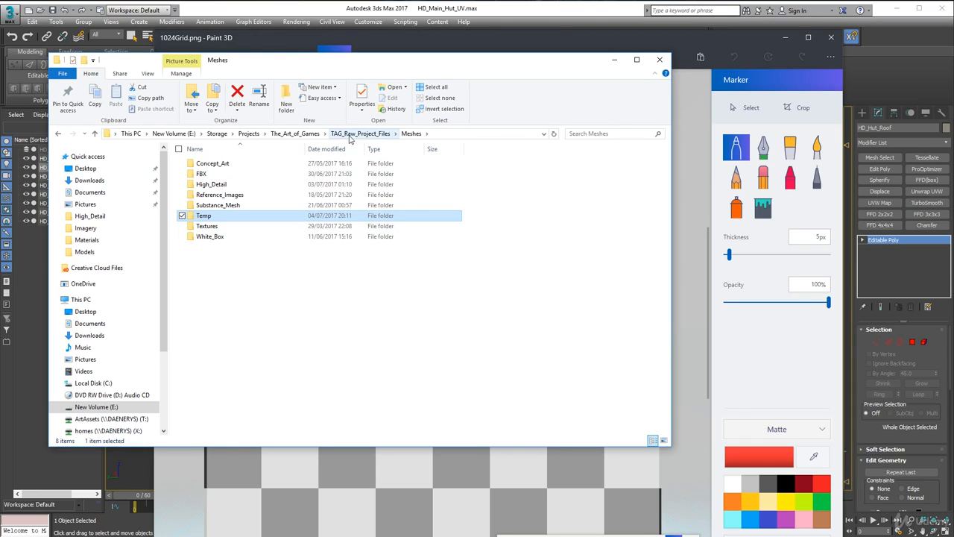
double_click(208, 217)
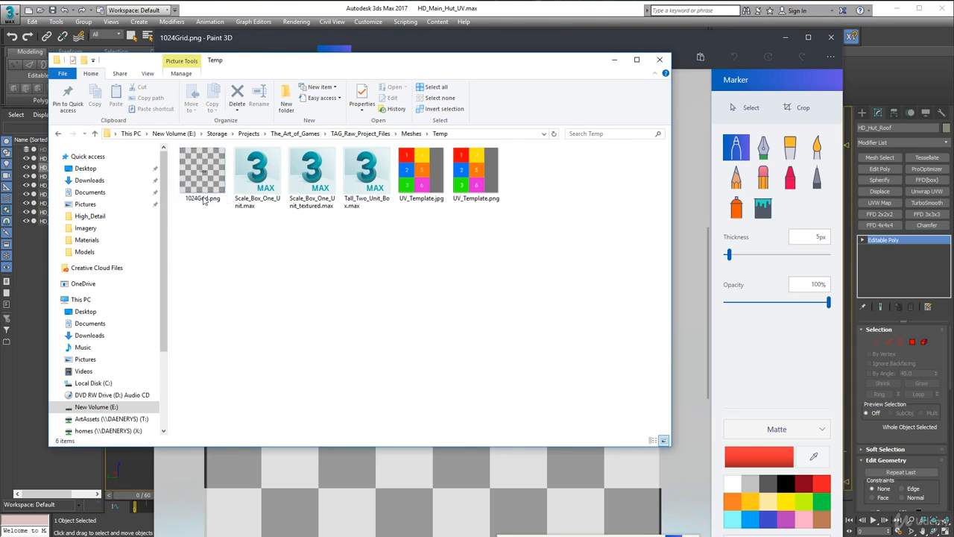
left_click(659, 59)
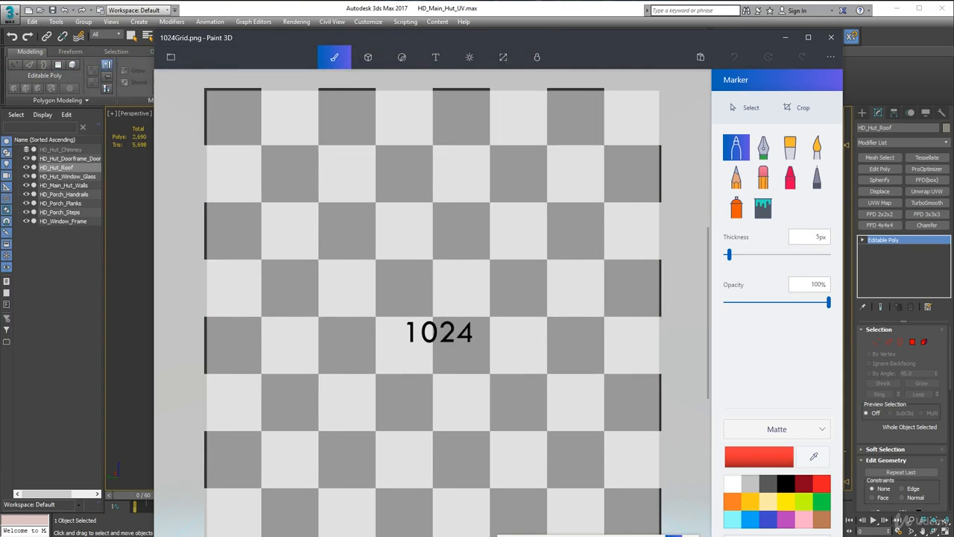
mouse_move(699, 37)
left_mouse_down()
mouse_move(656, 54)
mouse_move(0, 97)
left_mouse_up()
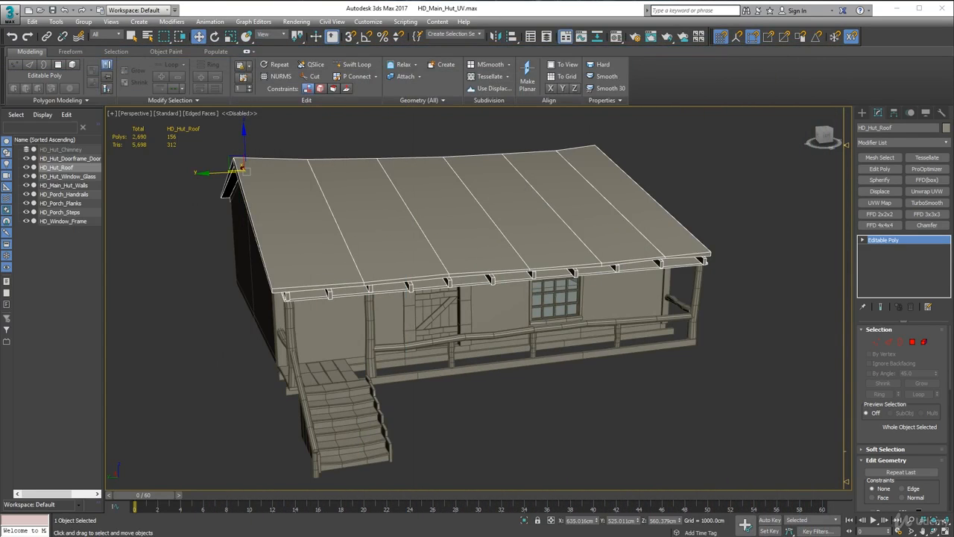
Open the Material Editor in 3ds Max and choose a Bitmap map for the 01 - Default material.
left_click(612, 39)
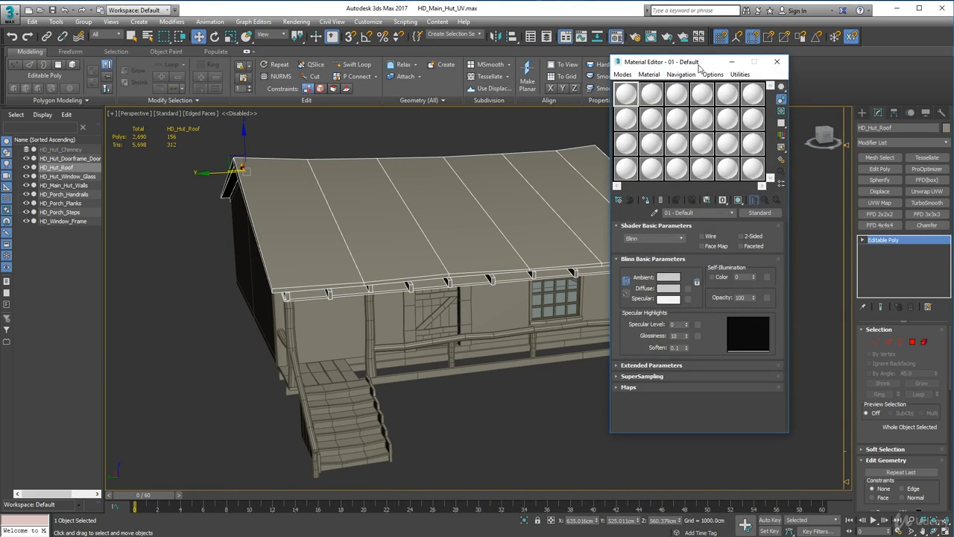
left_click_drag(709, 62, 655, 67)
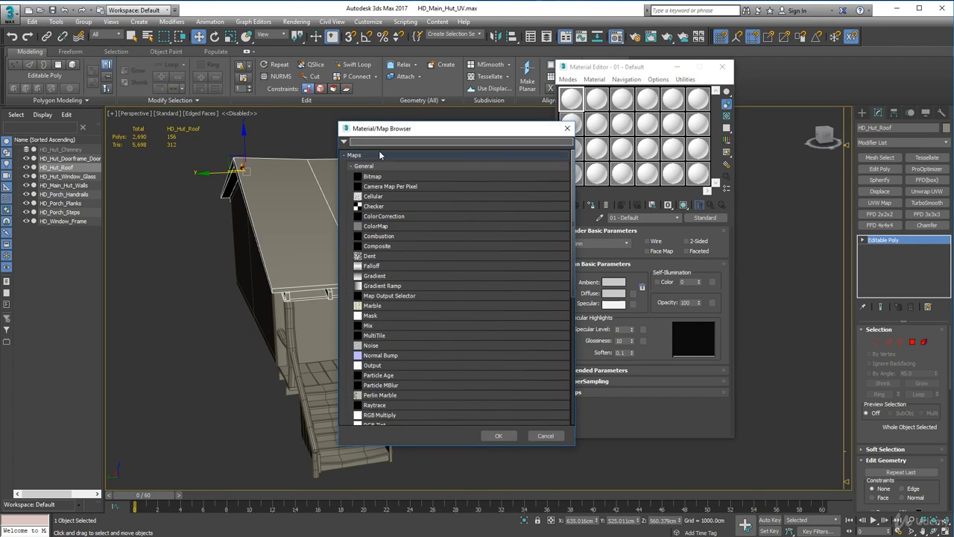
left_click(377, 179)
double_click(376, 178)
Load 1024Grid.png from the Meshes\Temp project folder as the material's diffuse bitmap.
double_click(340, 165)
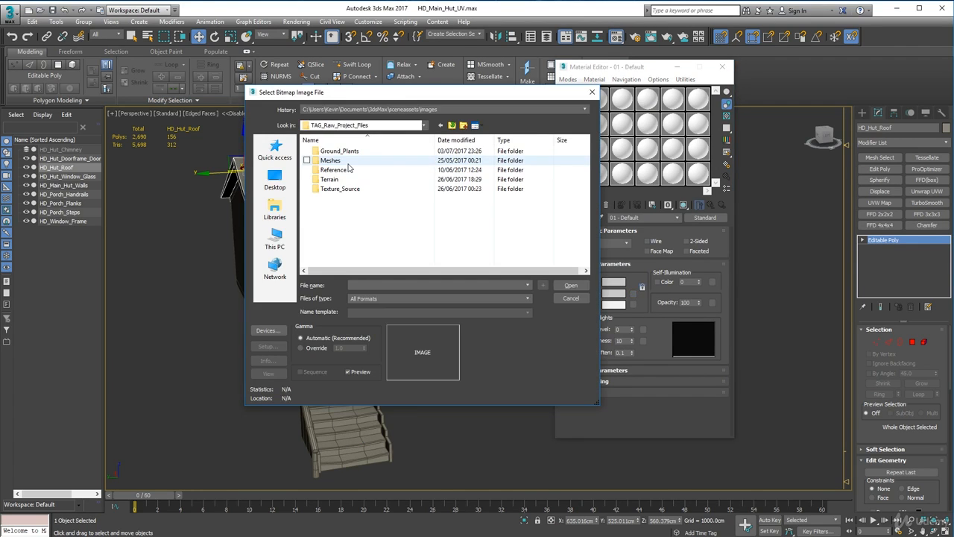
double_click(340, 164)
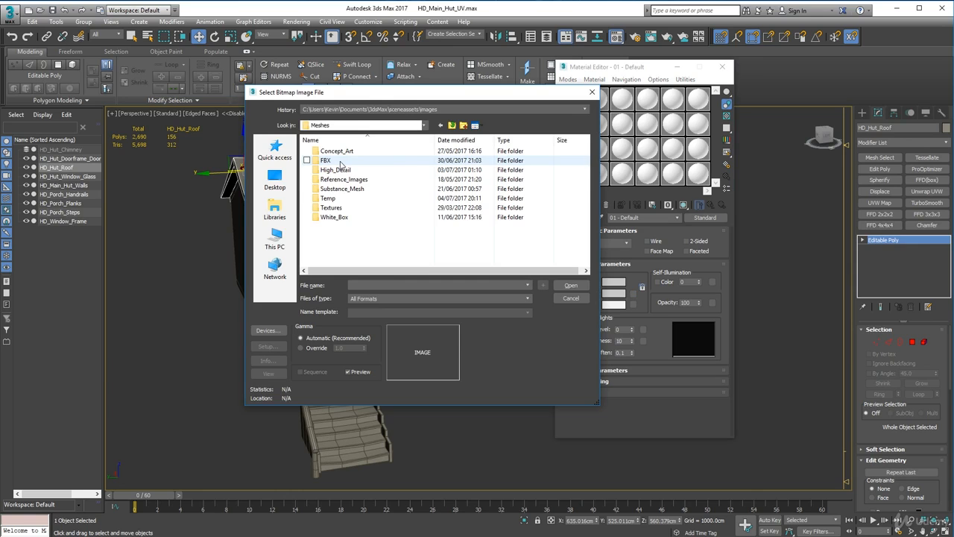
double_click(330, 199)
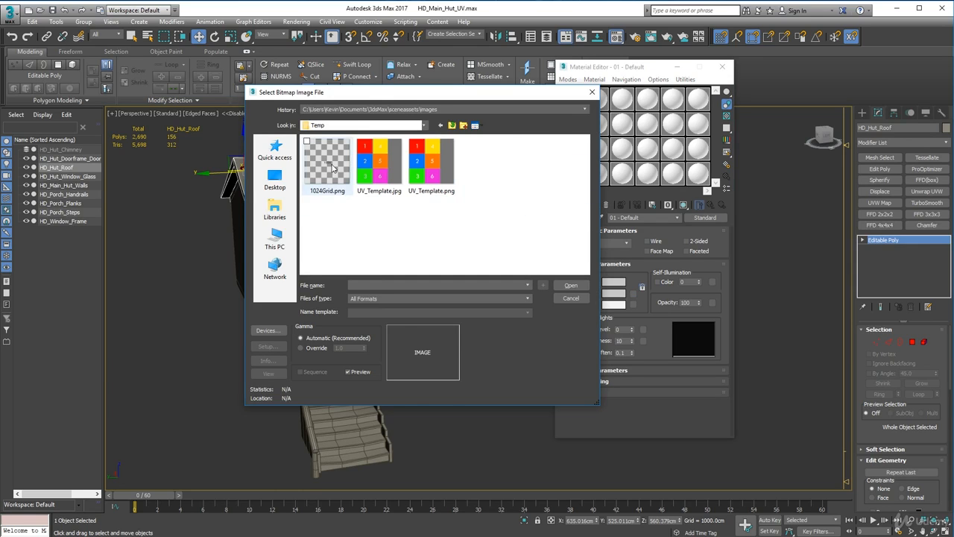
left_click(326, 164)
left_click(570, 284)
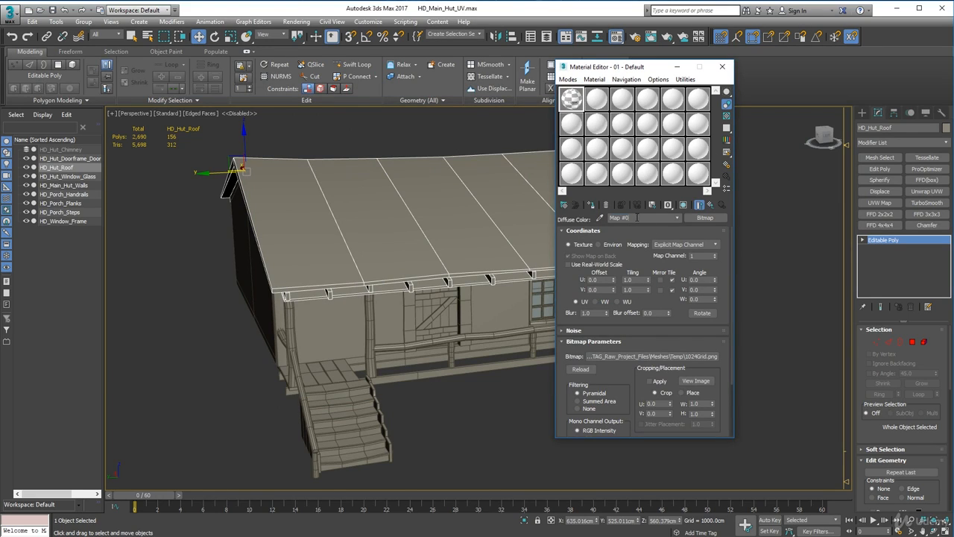
Name the bitmap map GridMap and rename its parent material Grid1024.
type("Grid")
left_click(679, 218)
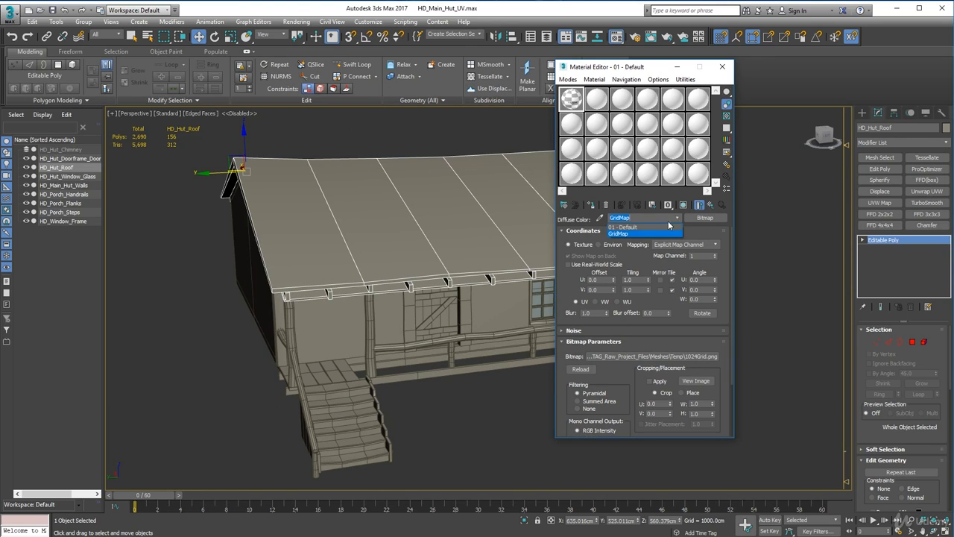
left_click(652, 226)
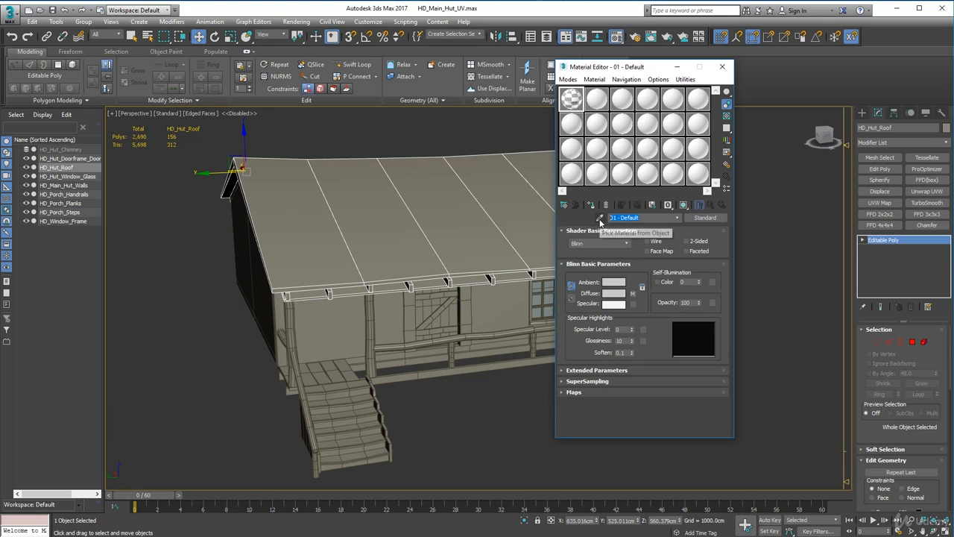
type("Grid1024")
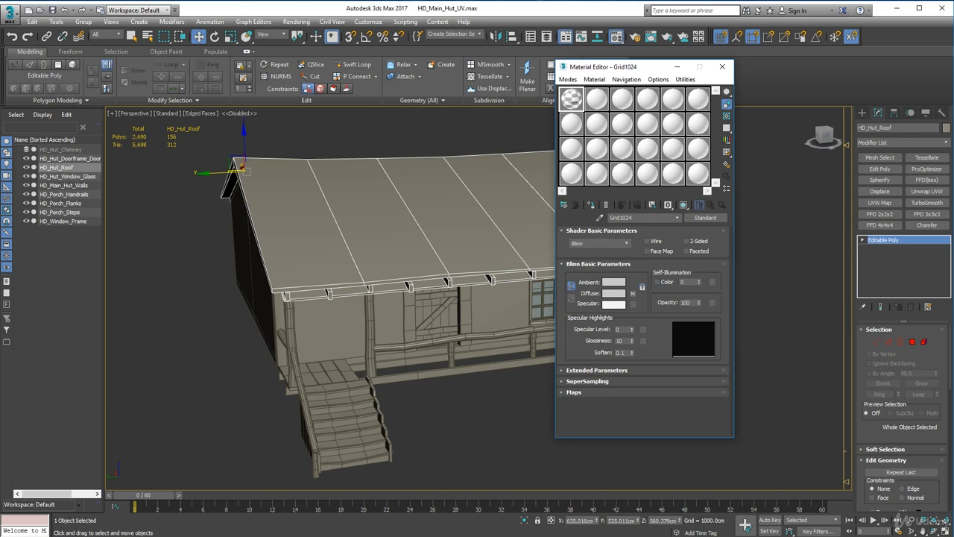
Hide everything except the selected hut roof and examine the beams on its underside.
middle_click_drag(412, 204, 361, 194)
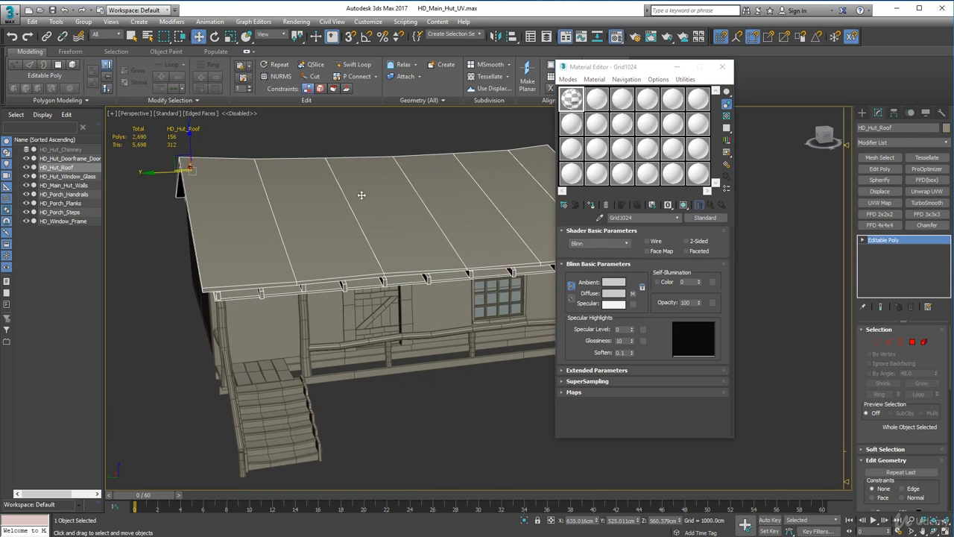
left_click_drag(671, 67, 861, 32)
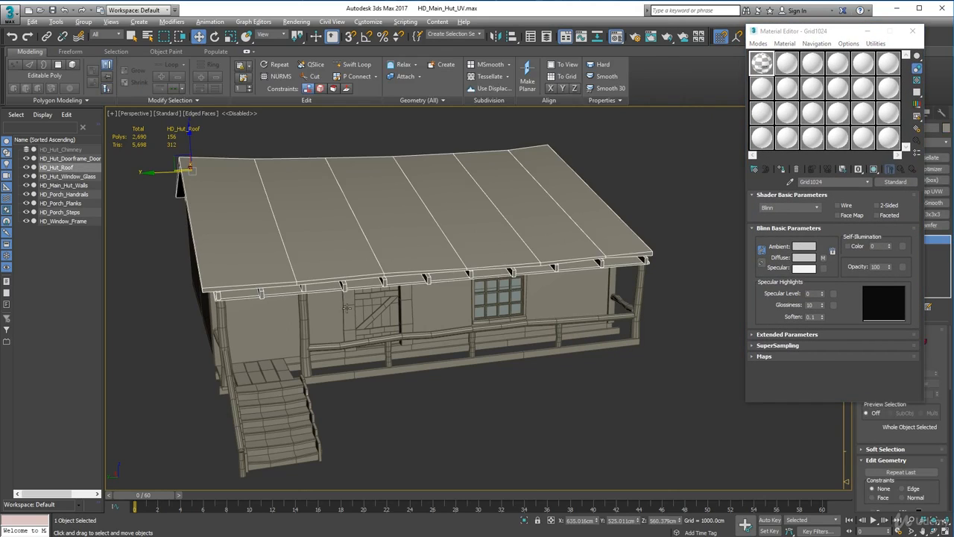
middle_click_drag(428, 407, 595, 273, "alt")
middle_click_drag(490, 301, 459, 319, "alt")
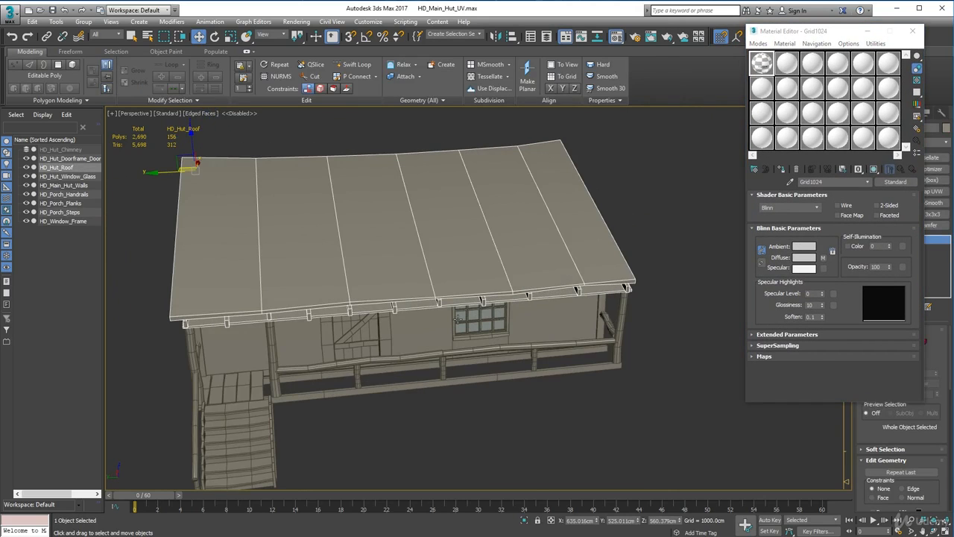
left_click_drag(842, 34, 748, 71)
left_click(927, 112)
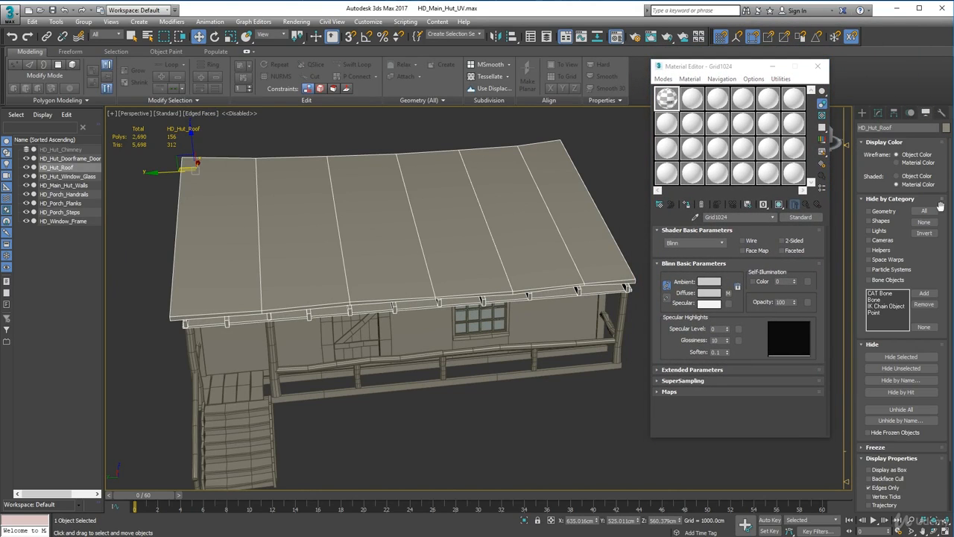
left_click(901, 368)
middle_click_drag(423, 319, 459, 208, "alt")
middle_click_drag(380, 171, 446, 237)
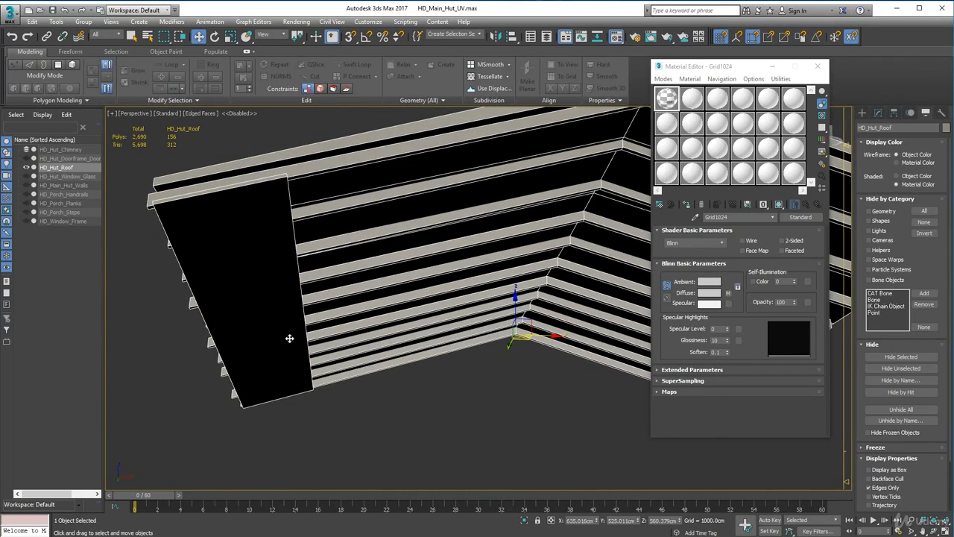
middle_click_drag(290, 335, 439, 305, "alt")
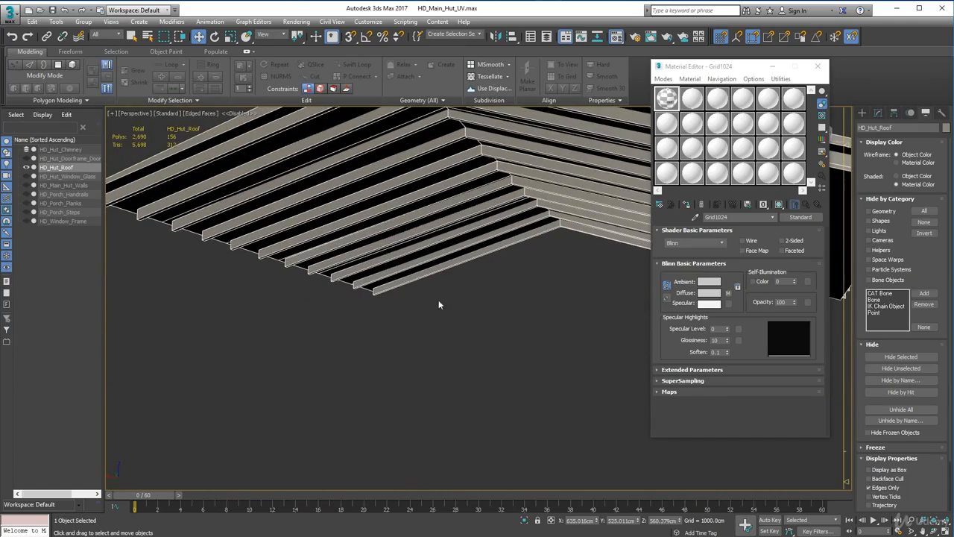
middle_click_drag(241, 214, 347, 208, "alt")
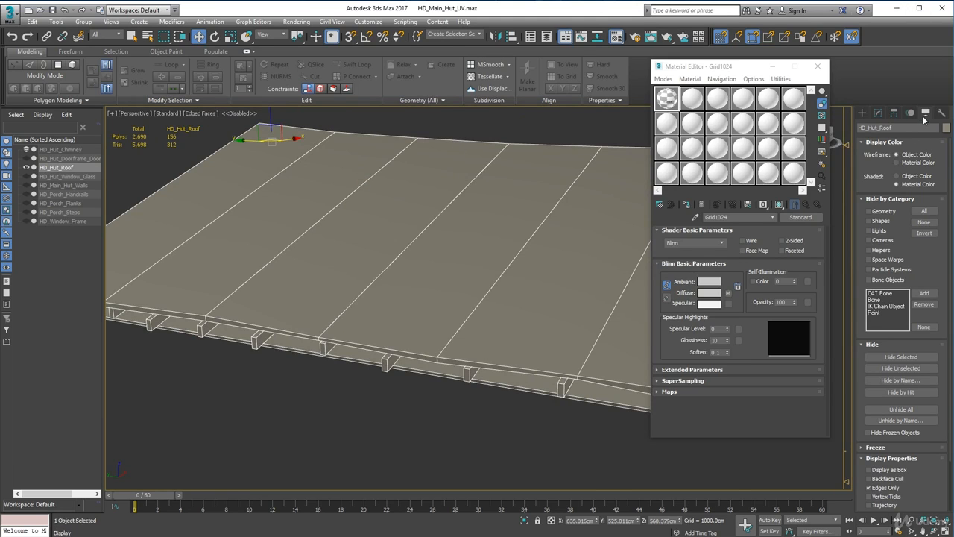
Unhide all objects including their layers, then select the chimney and inspect its top from several sides.
left_click(901, 409)
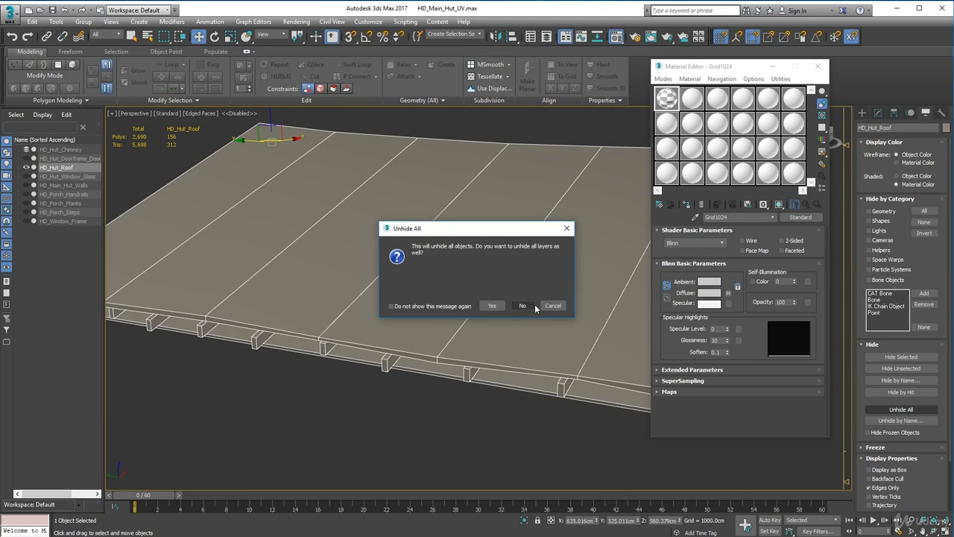
left_click(492, 306)
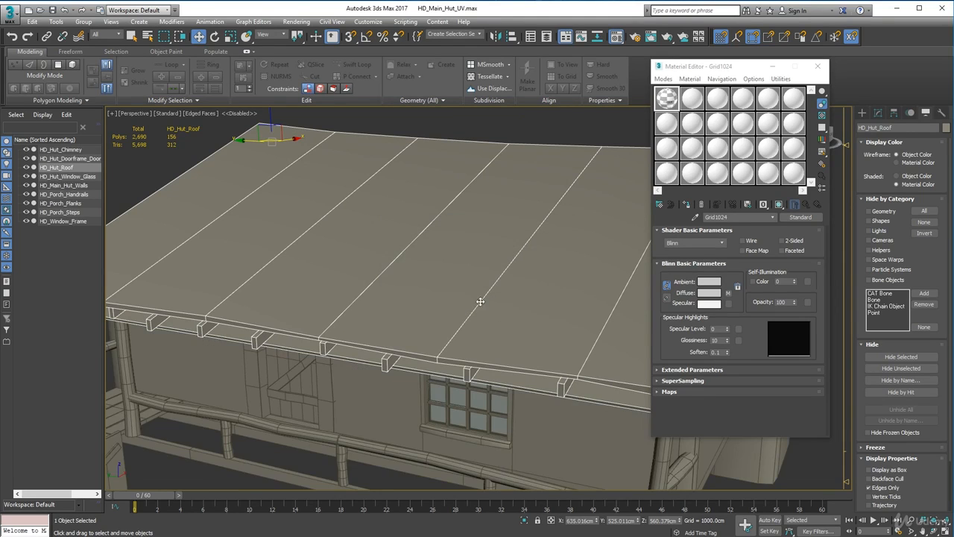
scroll(455, 295, "down", 3)
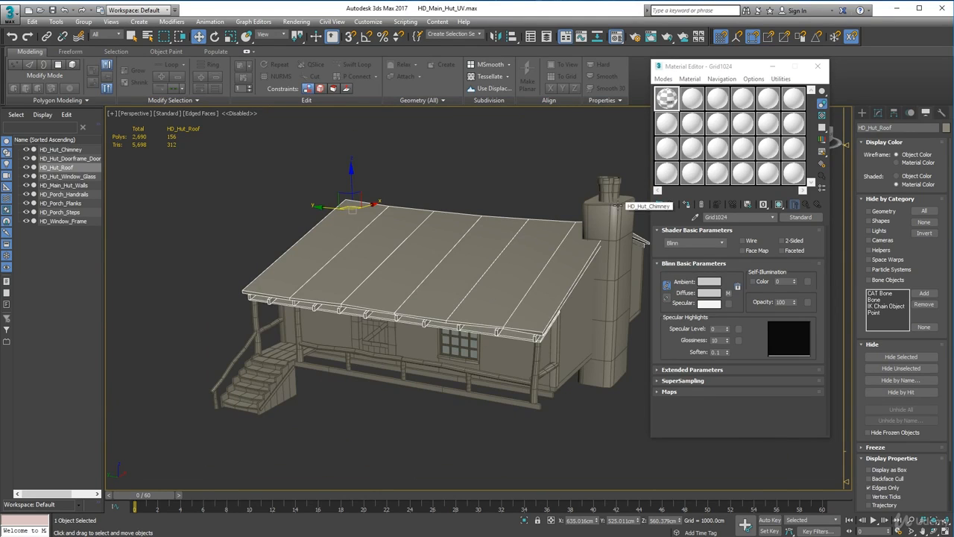
middle_click_drag(548, 149, 519, 206, "alt")
scroll(519, 206, "up", 5)
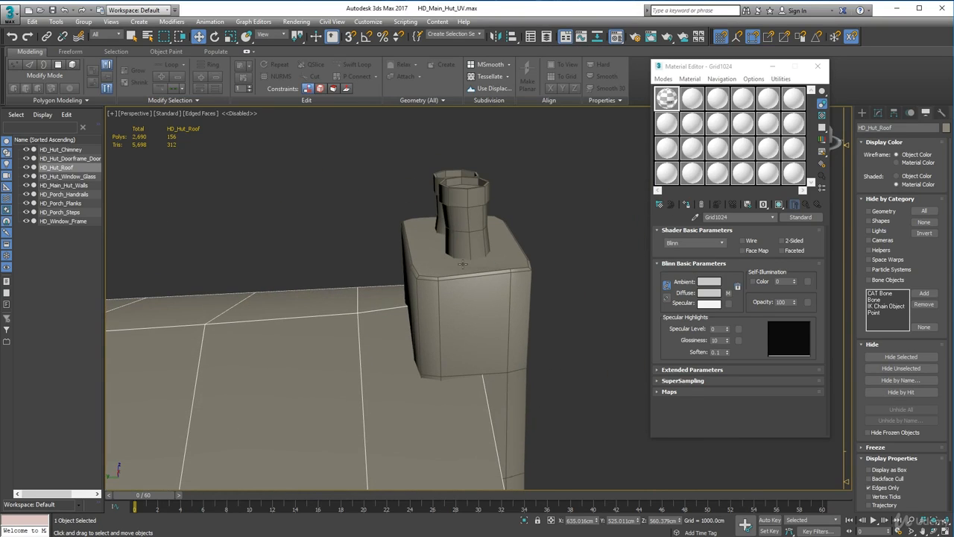
left_click(462, 186)
middle_click_drag(462, 185, 492, 201, "alt")
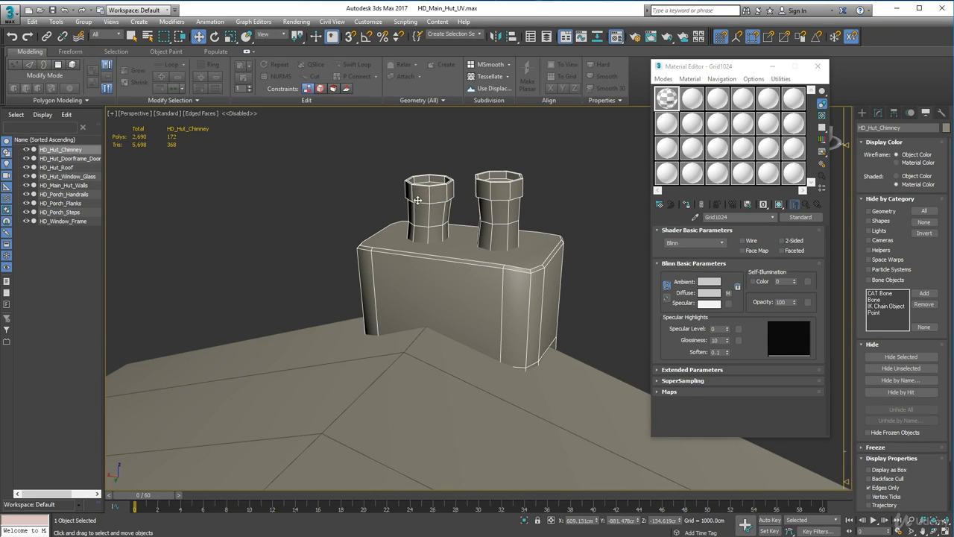
middle_click_drag(468, 286, 392, 287, "alt")
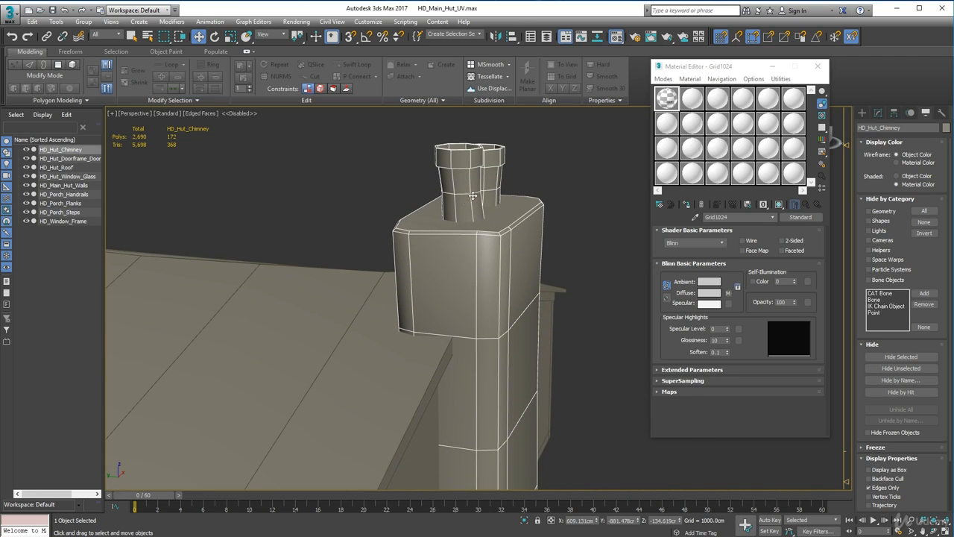
Hide the UVd layer containing the chimney and close the Layer Explorer.
left_click(548, 39)
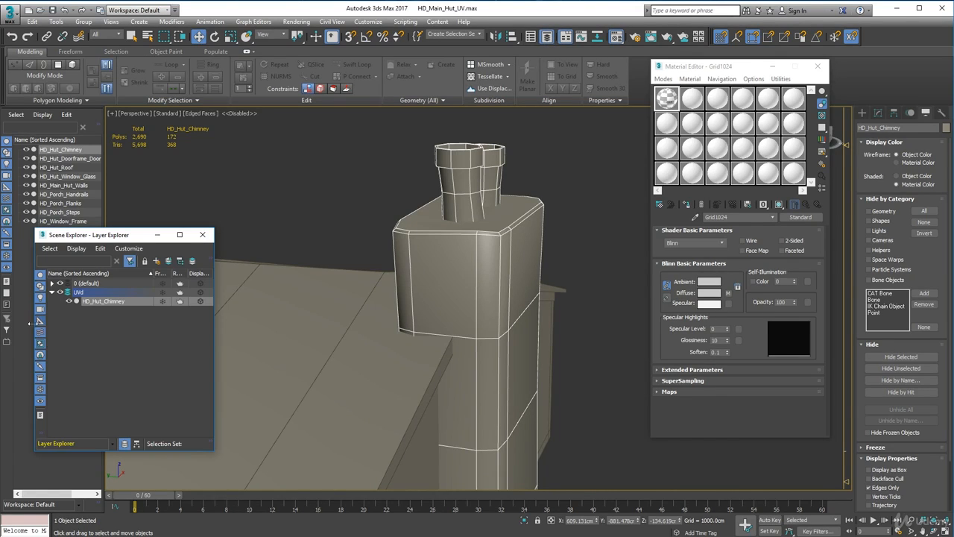
left_click(60, 293)
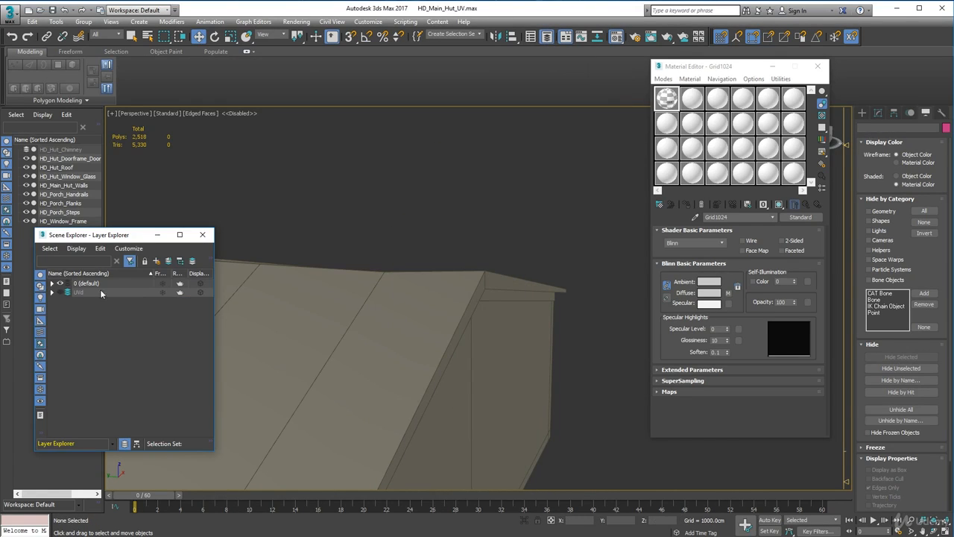
left_click(202, 234)
Select the hut roof and hide all unselected objects.
scroll(347, 257, "down", 4)
left_click(352, 269)
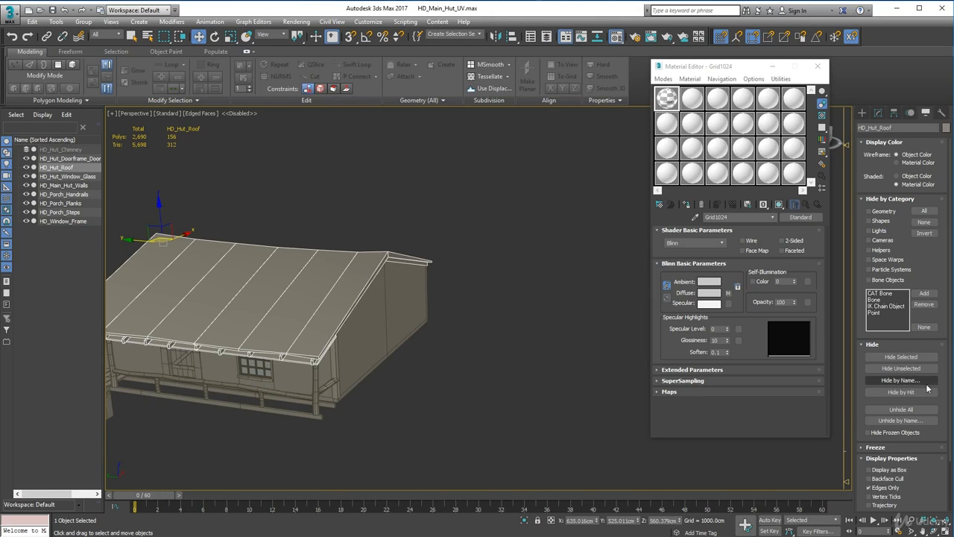
left_click(900, 368)
Select ten of the beams under the roof as elements, leaving out the one at the far end.
middle_click_drag(382, 371, 448, 325, "alt")
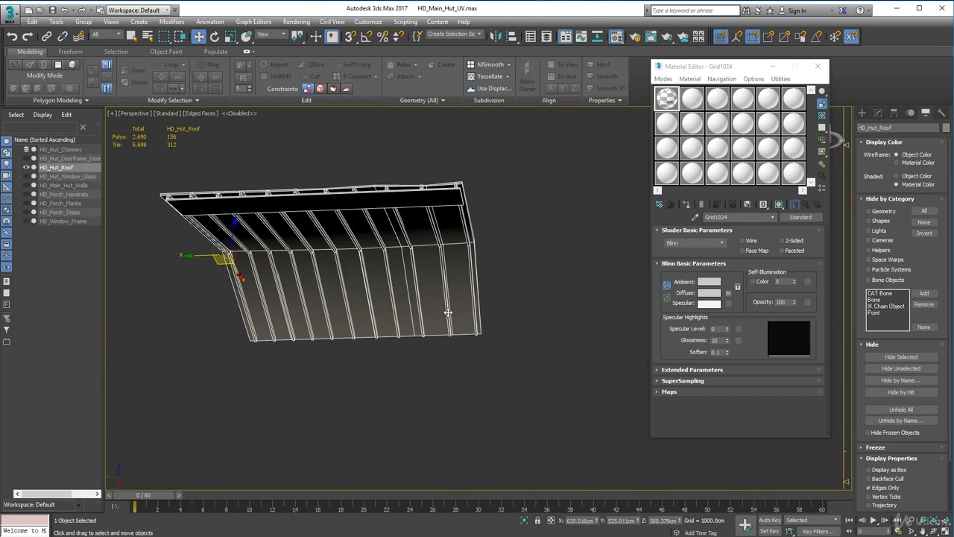
scroll(448, 325, "up", 3)
middle_click_drag(352, 260, 470, 273, "alt")
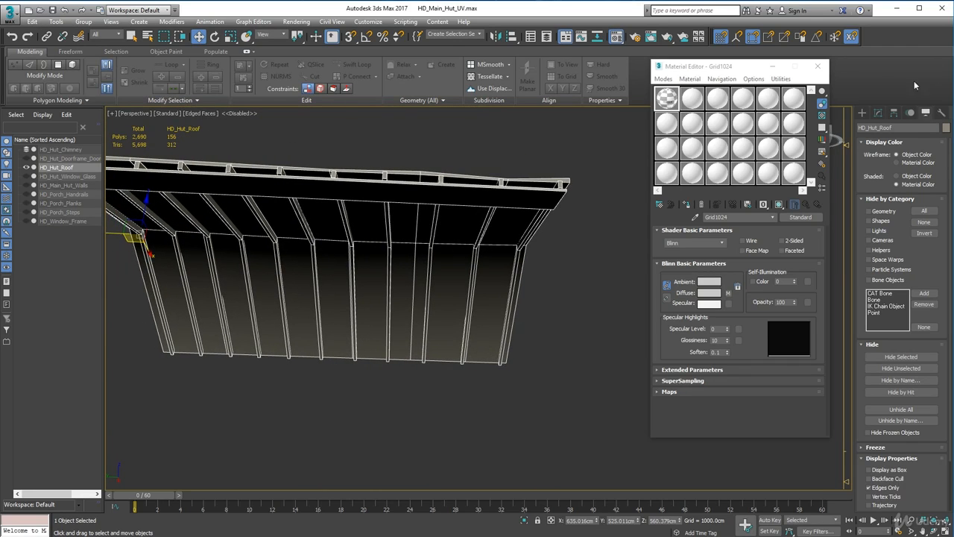
left_click(878, 113)
left_click(924, 343)
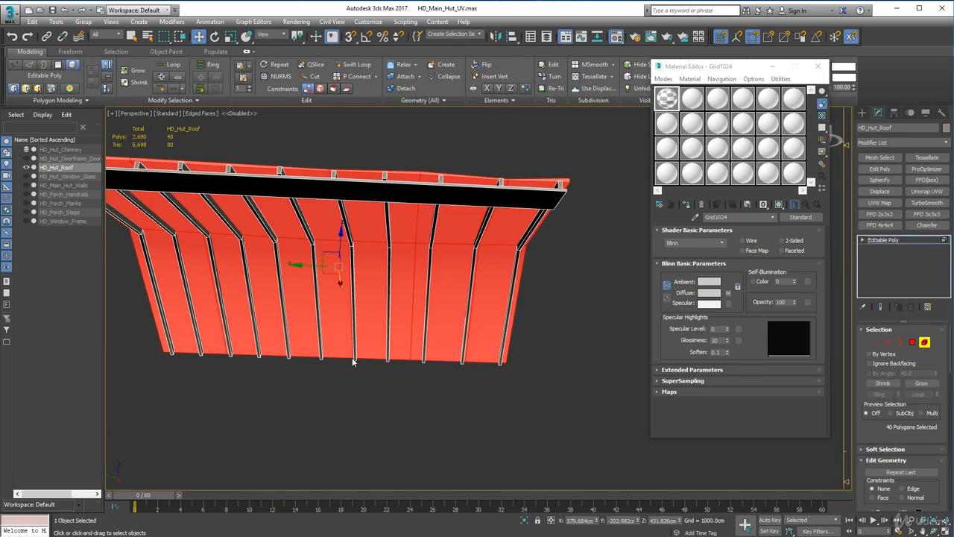
left_click(477, 387)
left_click(510, 291)
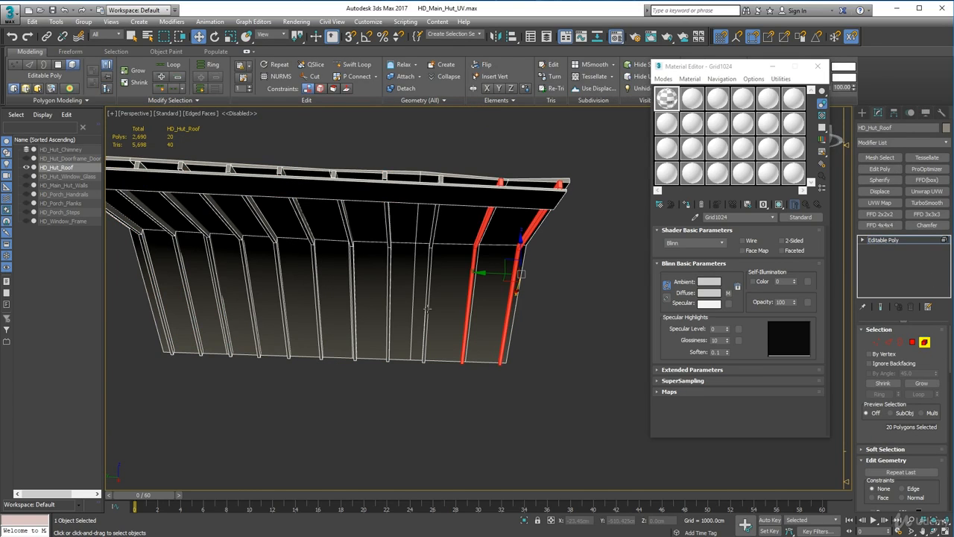
left_click(428, 310, "ctrl")
left_click(389, 313, "ctrl")
left_click(348, 318, "ctrl")
key("ctrl+z")
left_click(354, 326, "ctrl")
left_click(319, 336, "ctrl")
left_click(288, 346, "ctrl")
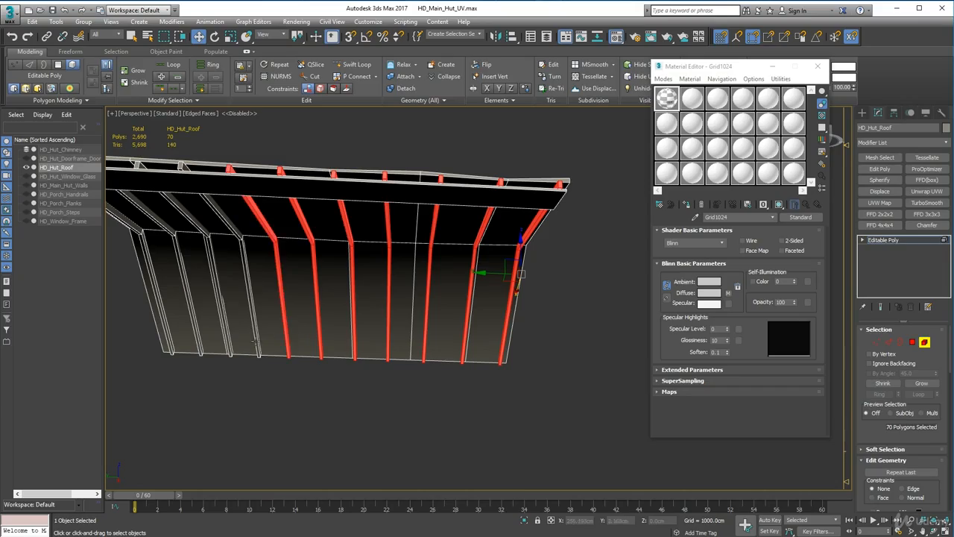
left_click(257, 343, "ctrl")
left_click(228, 340, "ctrl")
left_click(199, 335, "ctrl")
Detach the selected roof beams as a separate object named beams.
middle_click_drag(198, 335, 574, 359, "alt")
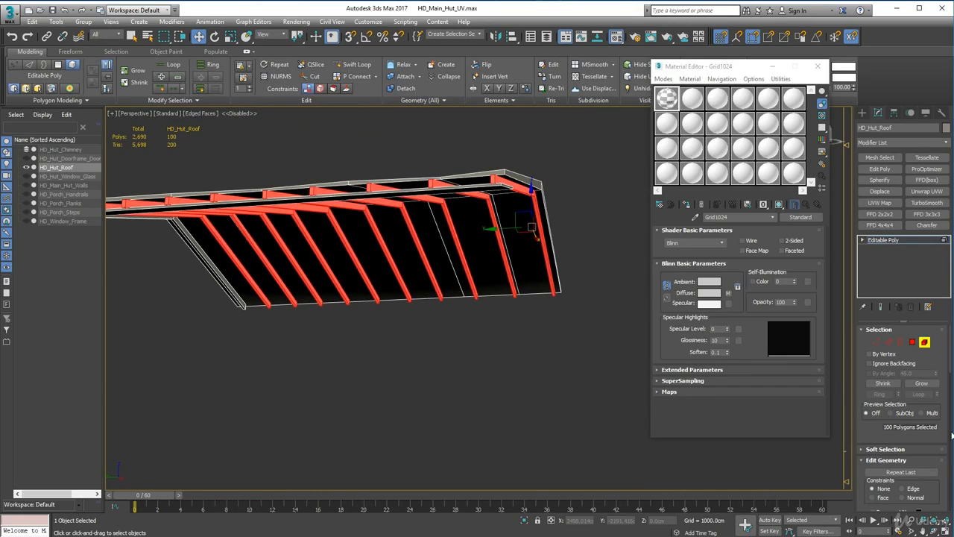
scroll(936, 447, "down", 3)
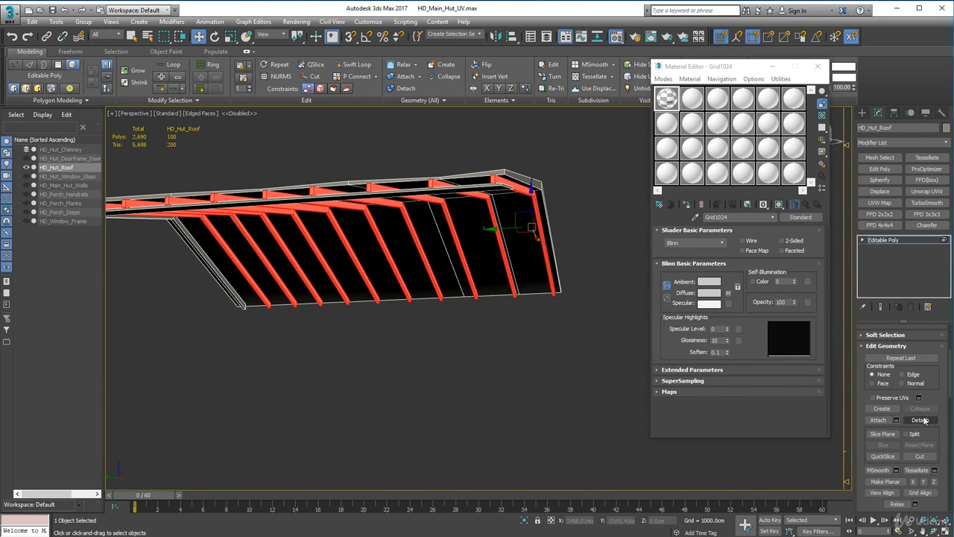
left_click(408, 90)
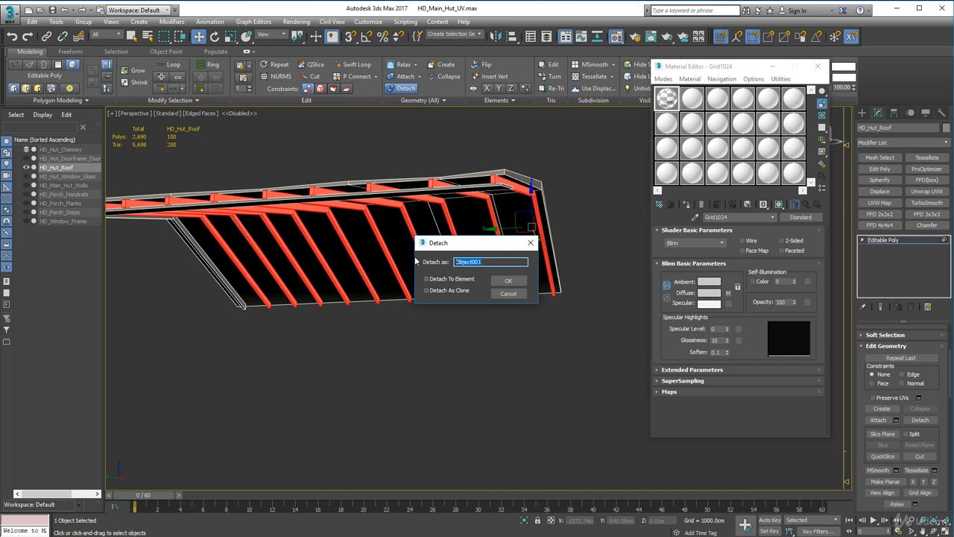
type("beams")
key("Return")
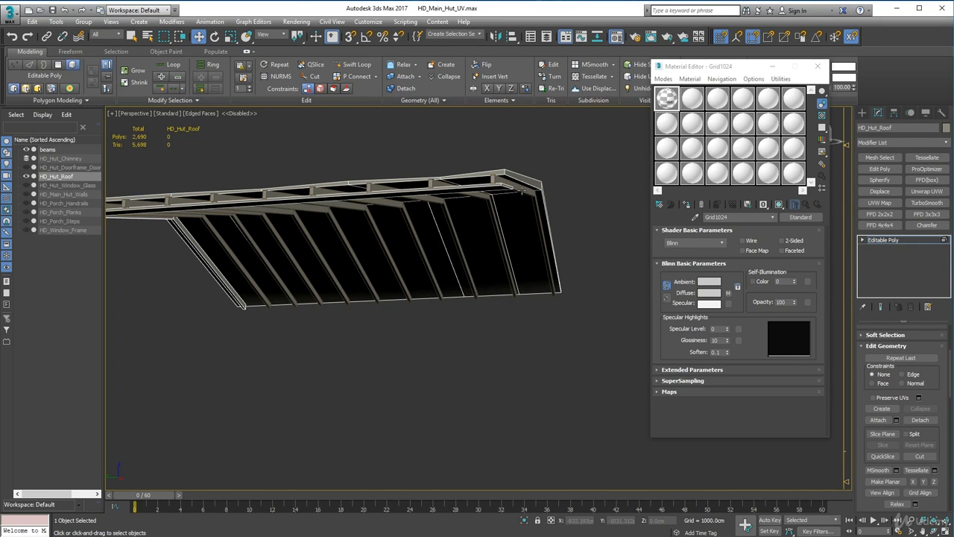
Leave the roof's Element selection level and deselect the roof.
left_click(522, 191)
left_click(574, 208)
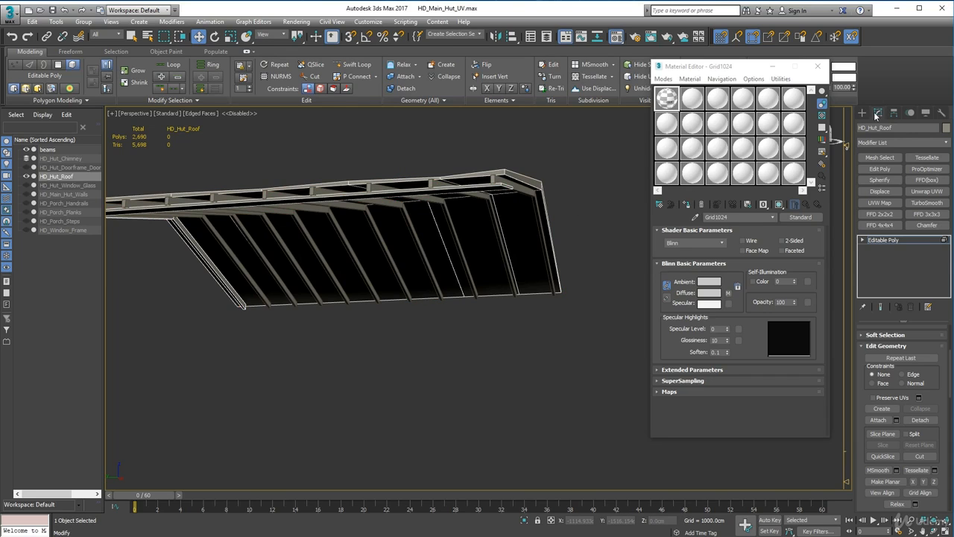
scroll(943, 375, "up", 5)
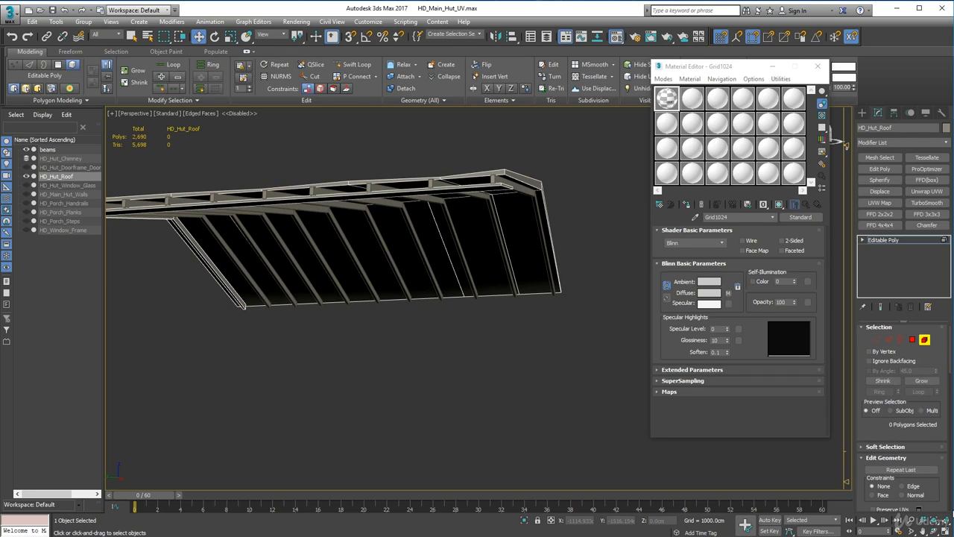
left_click(925, 343)
left_click(457, 303)
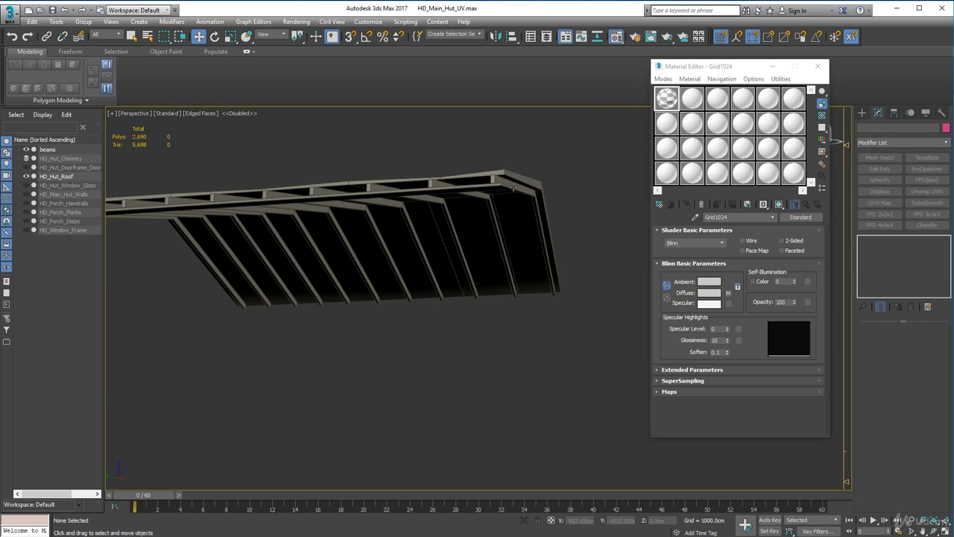
Select the detached beams object and hide it.
left_click(519, 188)
middle_click_drag(456, 236, 514, 237, "alt")
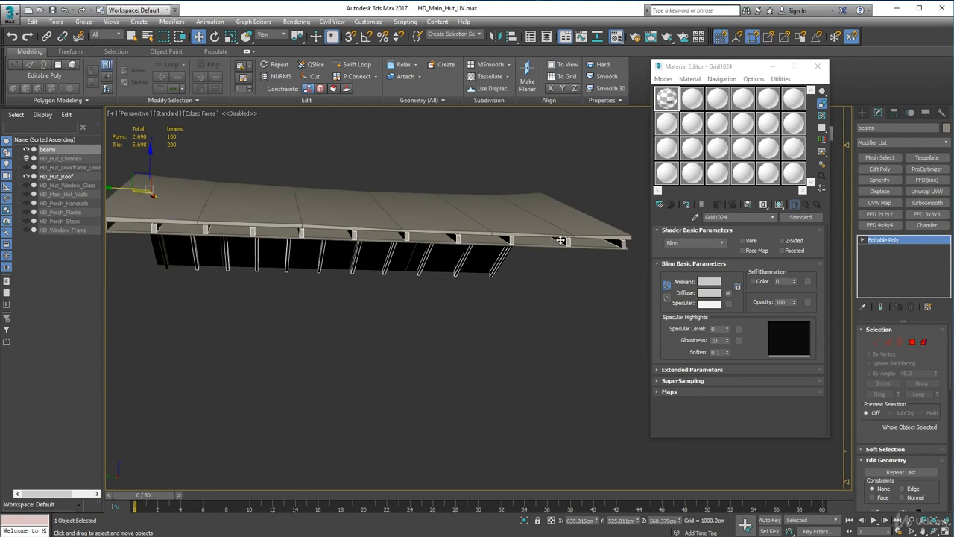
left_click(926, 113)
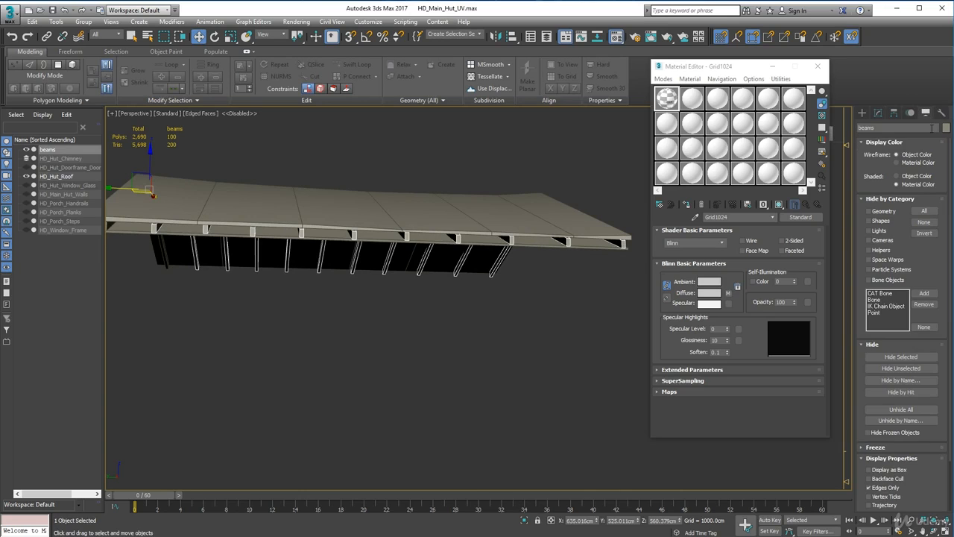
left_click(901, 357)
Select the remaining end beam of the hut roof as an element and detach it as a separate object named beam.
middle_click_drag(341, 356, 437, 334, "alt")
left_click(393, 125)
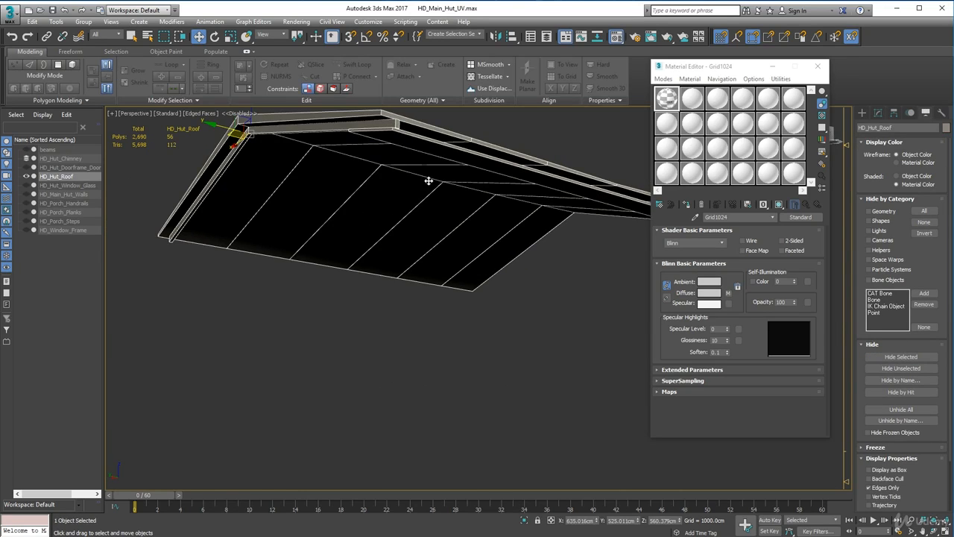
middle_click_drag(426, 179, 404, 210, "alt")
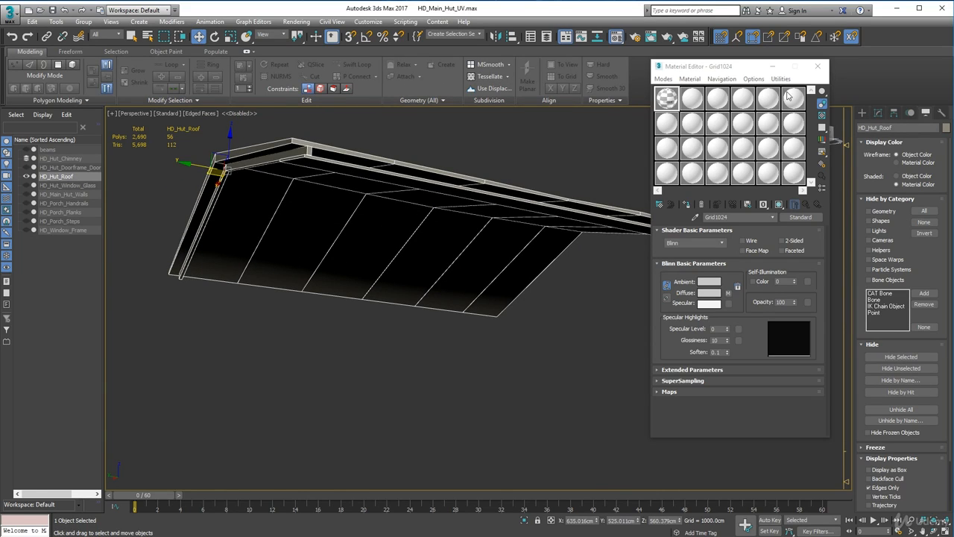
left_click(878, 113)
left_click(924, 342)
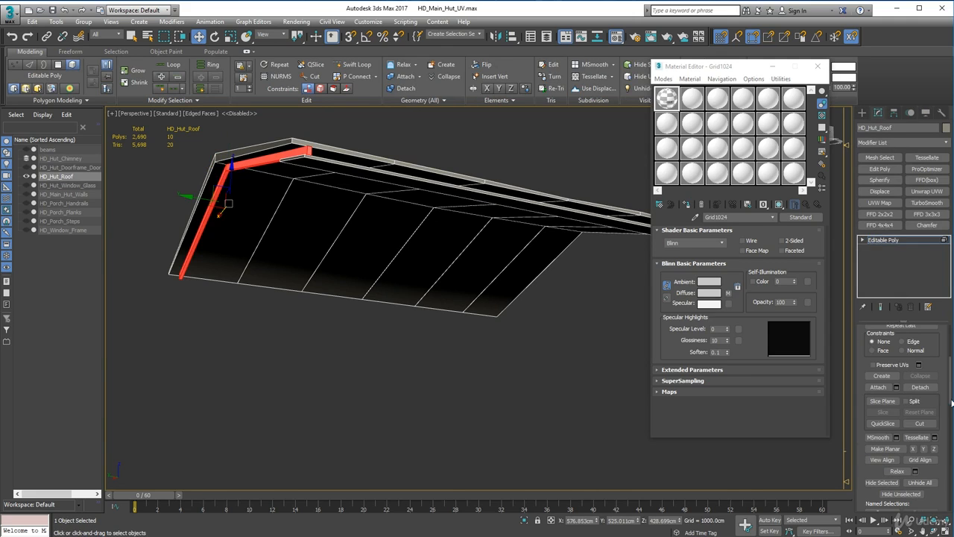
scroll(913, 384, "down", 5)
left_click(920, 387)
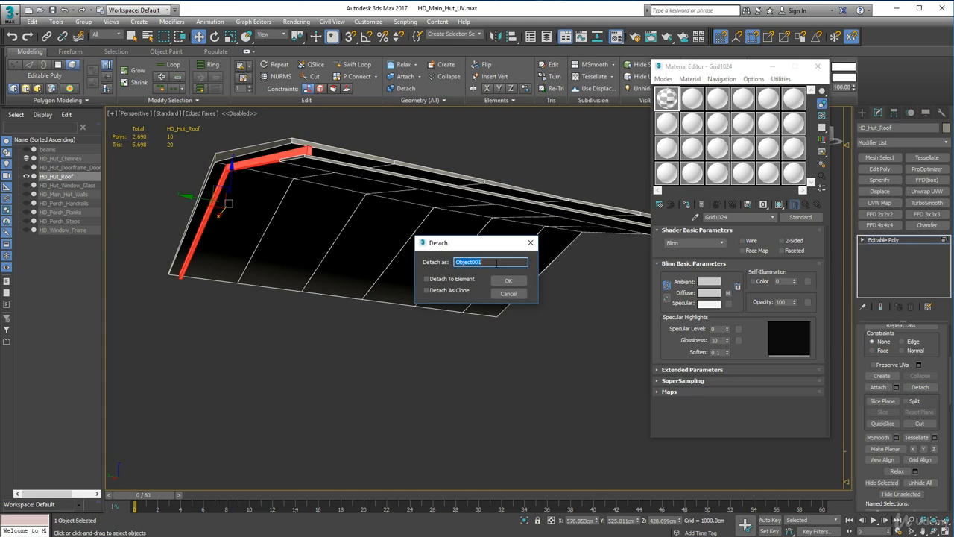
type("beam")
key("Return")
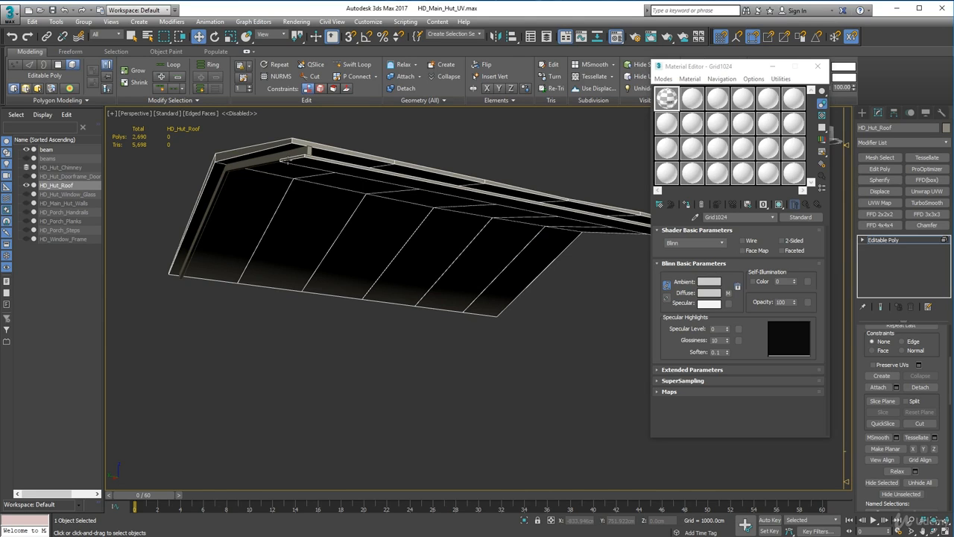
Select the porch roof panel at the lower edge of the hut roof as an element, leaving out the main roof.
left_click(270, 160)
middle_click_drag(277, 156, 373, 244, "alt")
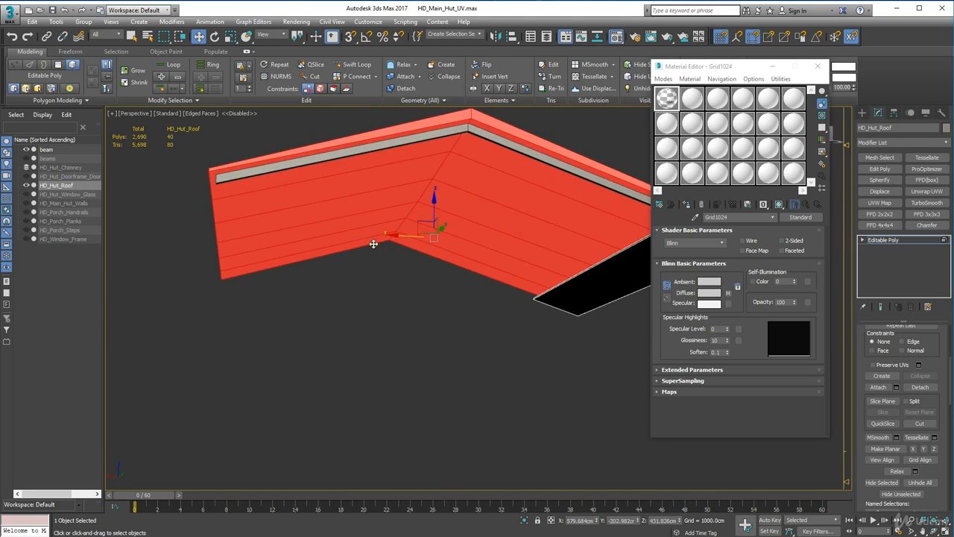
middle_click_drag(576, 296, 460, 276, "alt")
left_click(547, 266)
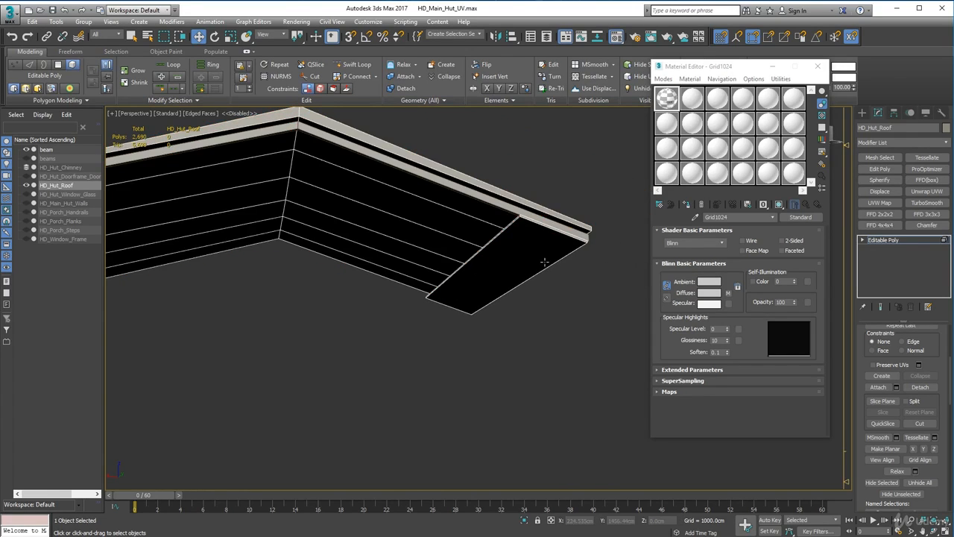
mouse_move(524, 260)
middle_mouse_down("alt")
mouse_move(507, 268)
mouse_move(637, 264)
mouse_move(520, 258)
middle_mouse_up("alt")
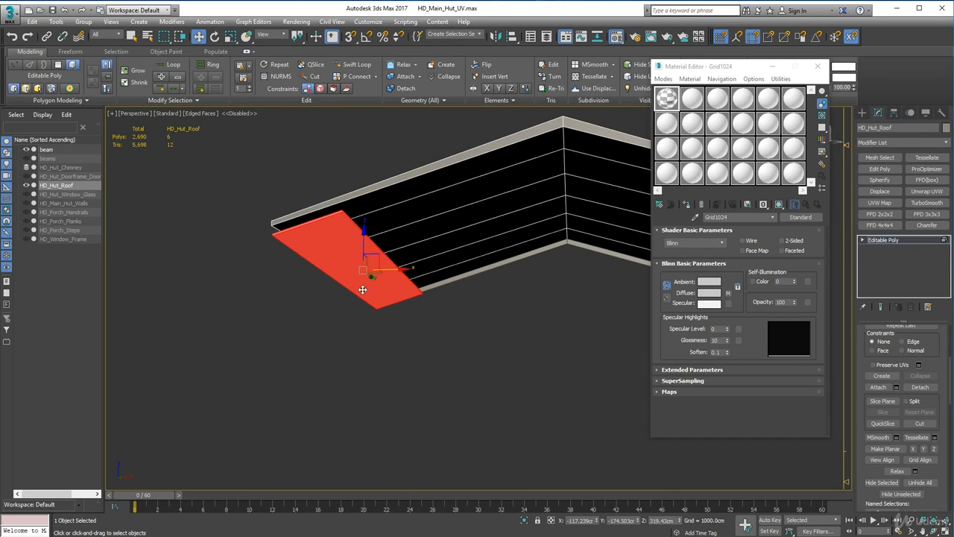
Examine from below and from the side how the selected porch roof panel meets the main roof.
middle_click_drag(438, 320, 433, 246, "alt")
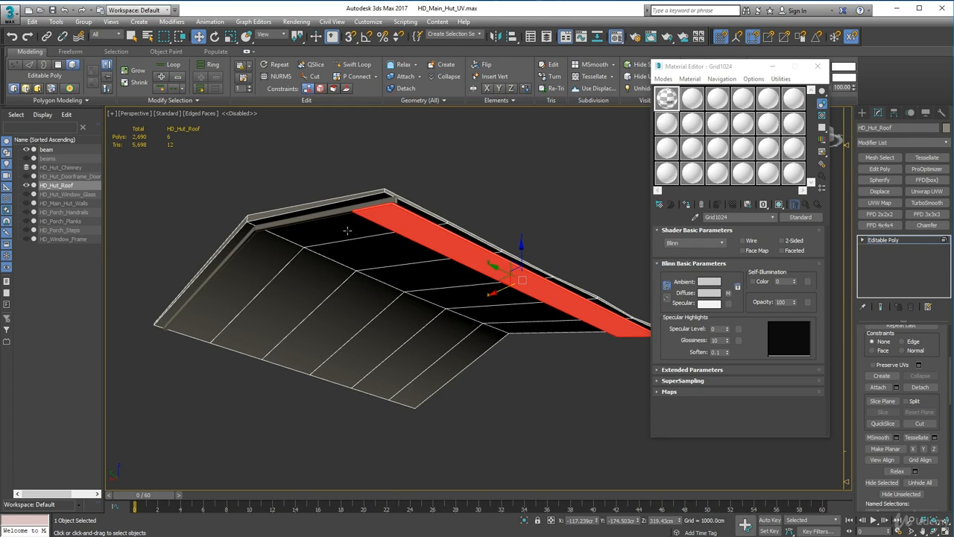
middle_click_drag(347, 229, 372, 245, "alt")
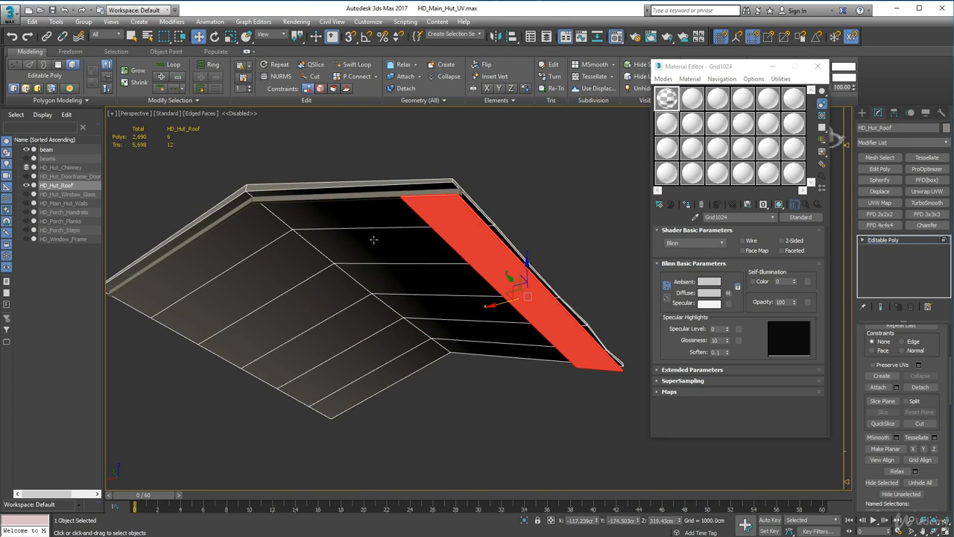
middle_click_drag(422, 209, 378, 243, "alt")
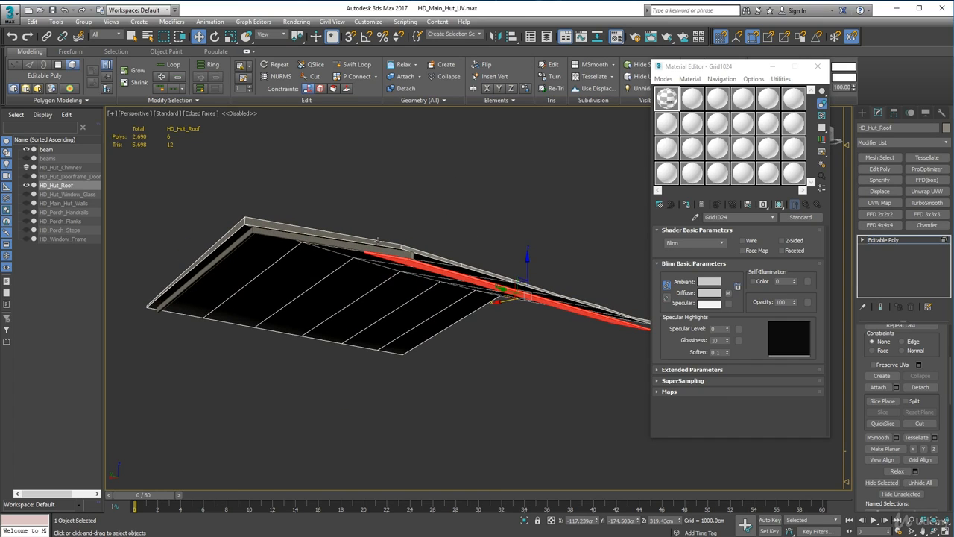
left_click(432, 206)
left_click(425, 269)
middle_click_drag(426, 286, 431, 268, "alt")
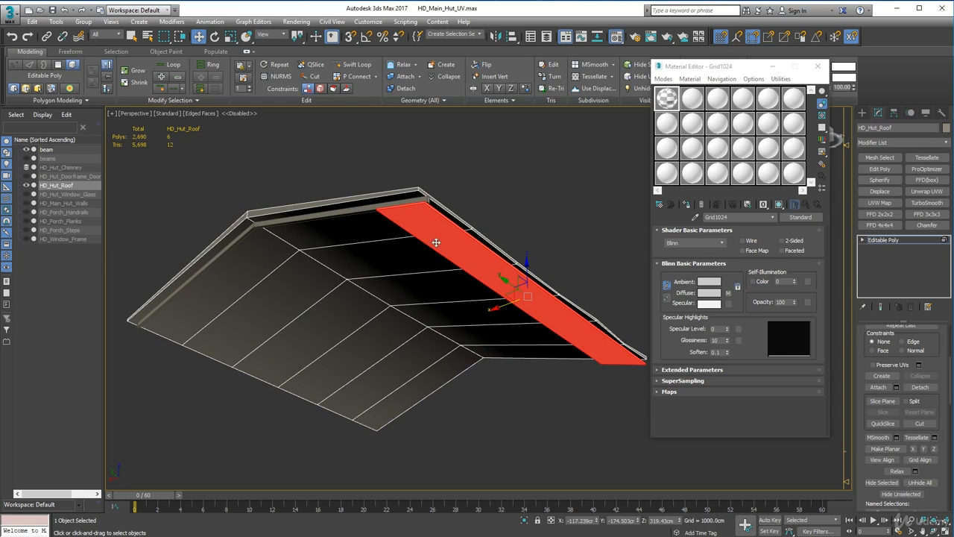
left_click(483, 228)
left_click(469, 247)
middle_click_drag(469, 247, 481, 227, "alt")
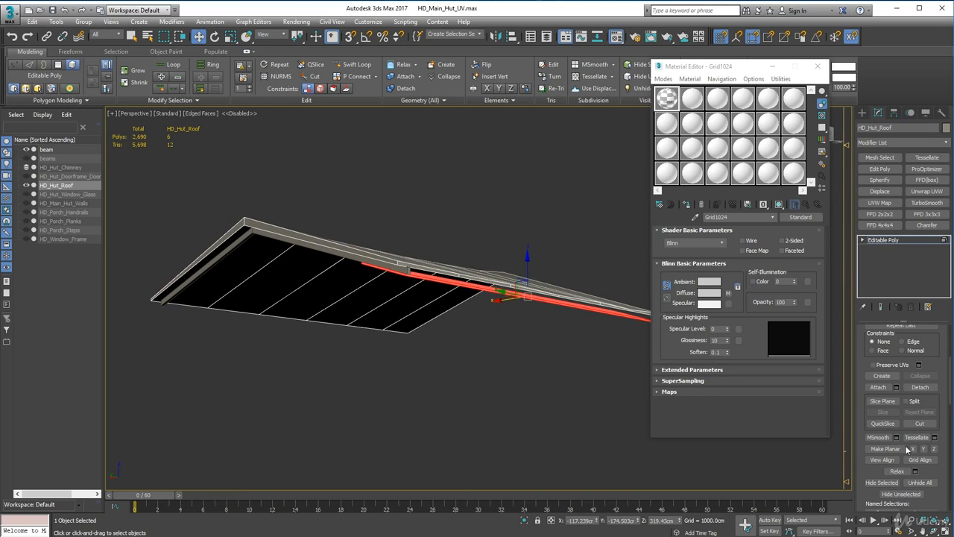
Detach the selected porch roof panel as a separate object named Porch_Roof.
left_click_drag(935, 494, 929, 450)
scroll(932, 433, "up", 2)
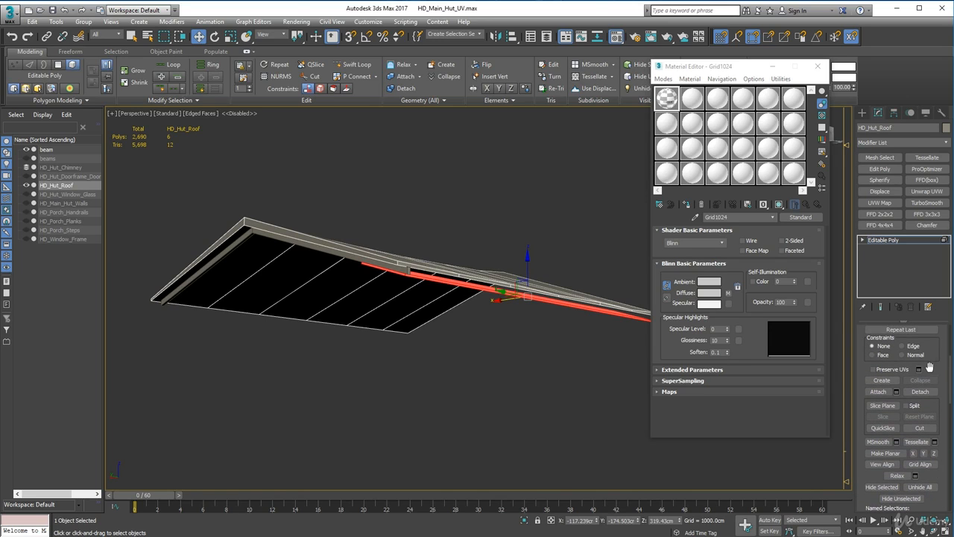
scroll(939, 396, "up", 2)
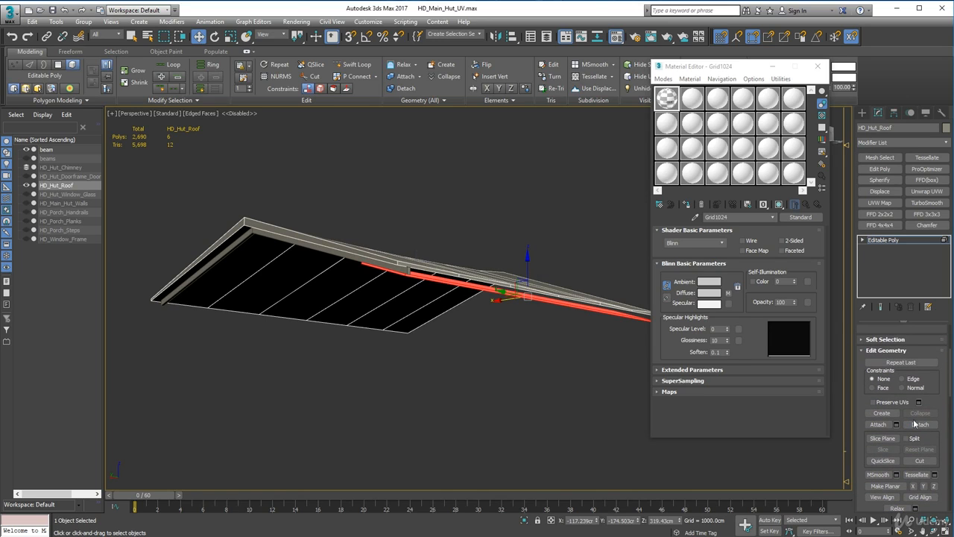
left_click(920, 423)
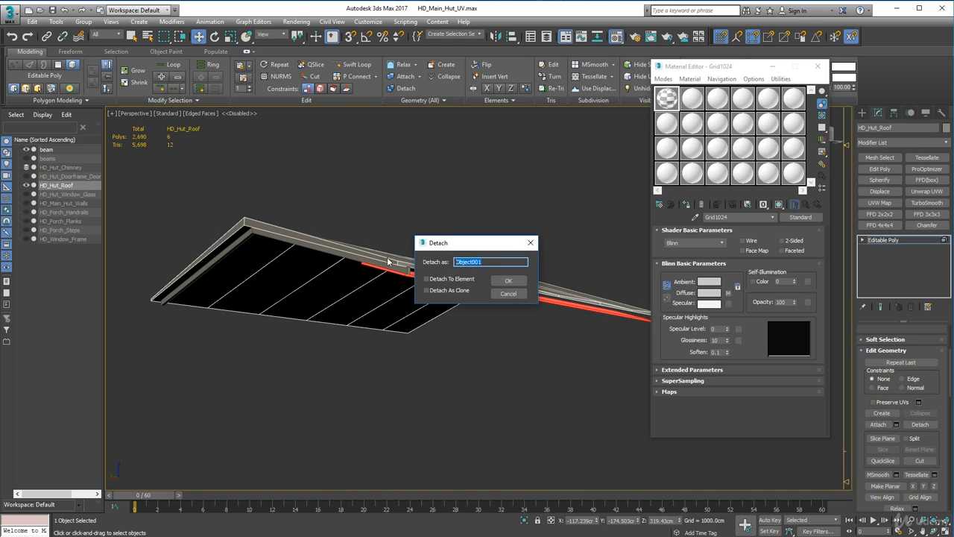
type("Porch_Roof")
key("Return")
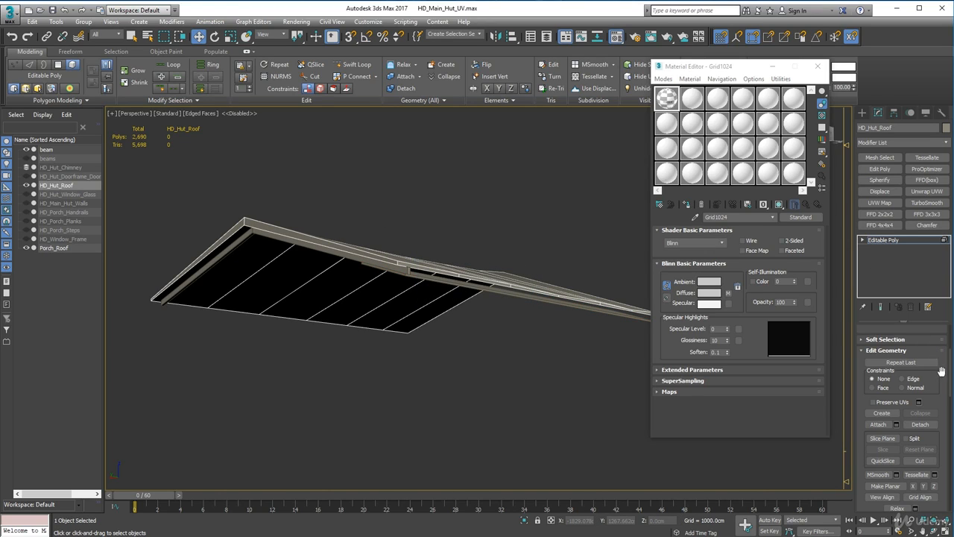
Leave the roof's Element selection level, deselect everything and reselect the main roof as a whole object.
scroll(950, 498, "up", 3)
left_click(929, 343)
left_click(363, 399)
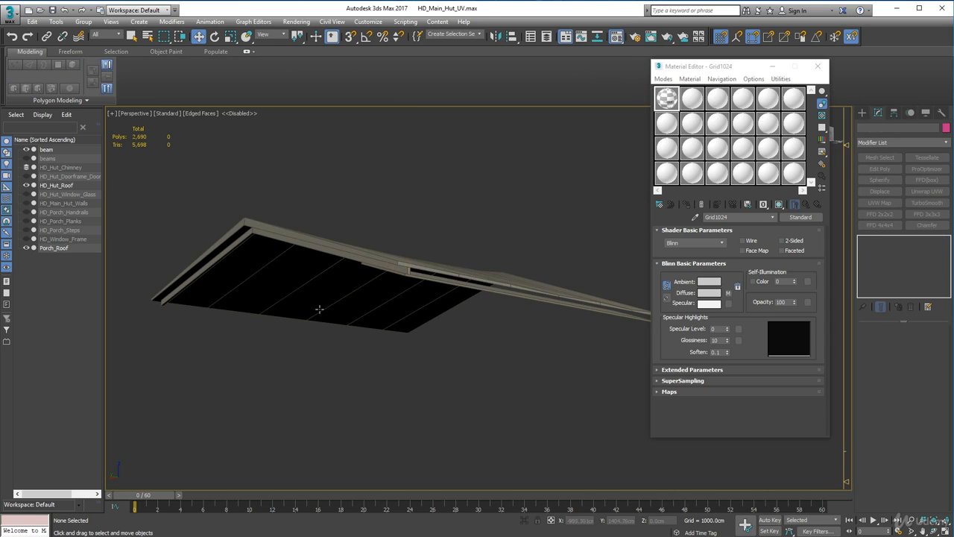
middle_click_drag(289, 313, 313, 295, "alt")
left_click(315, 200)
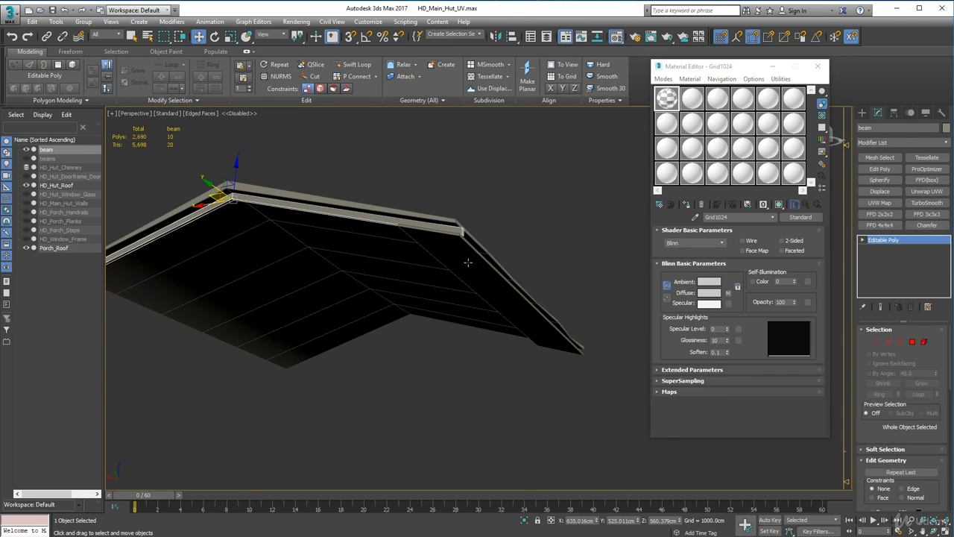
left_click(454, 280)
mouse_move(374, 277)
middle_mouse_down("alt")
mouse_move(365, 306)
mouse_move(358, 298)
mouse_move(377, 274)
mouse_move(328, 273)
mouse_move(366, 252)
mouse_move(379, 296)
mouse_move(405, 273)
mouse_move(480, 251)
mouse_move(366, 241)
mouse_move(378, 240)
mouse_move(381, 267)
middle_mouse_up("alt")
left_click(378, 257)
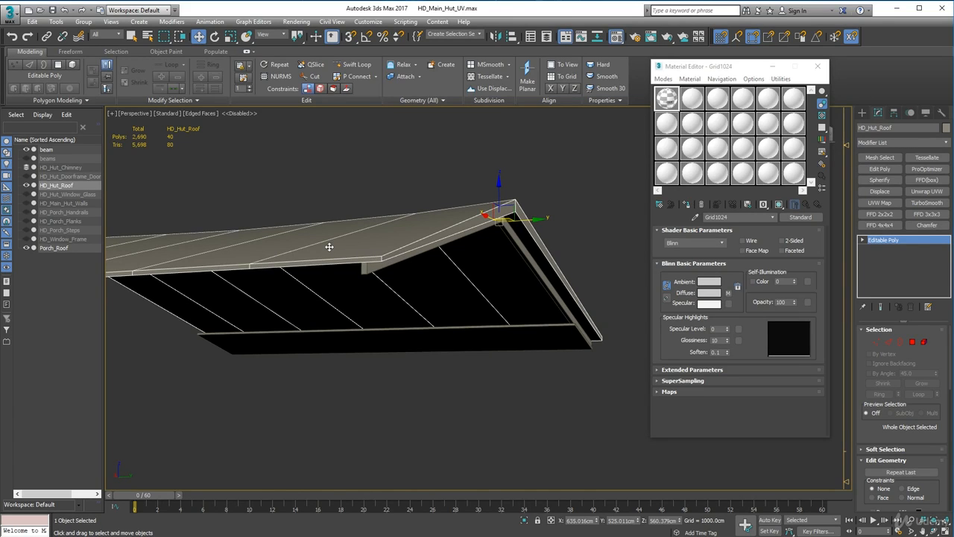
Select the six top polygons on one slope of the main roof at Polygon level.
middle_click_drag(419, 248, 466, 245, "alt")
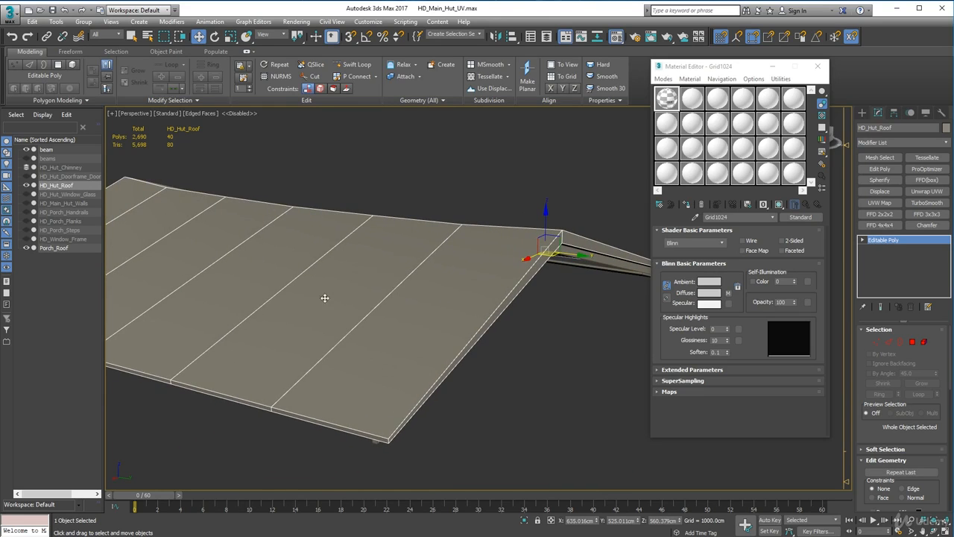
middle_click_drag(332, 321, 466, 279, "alt")
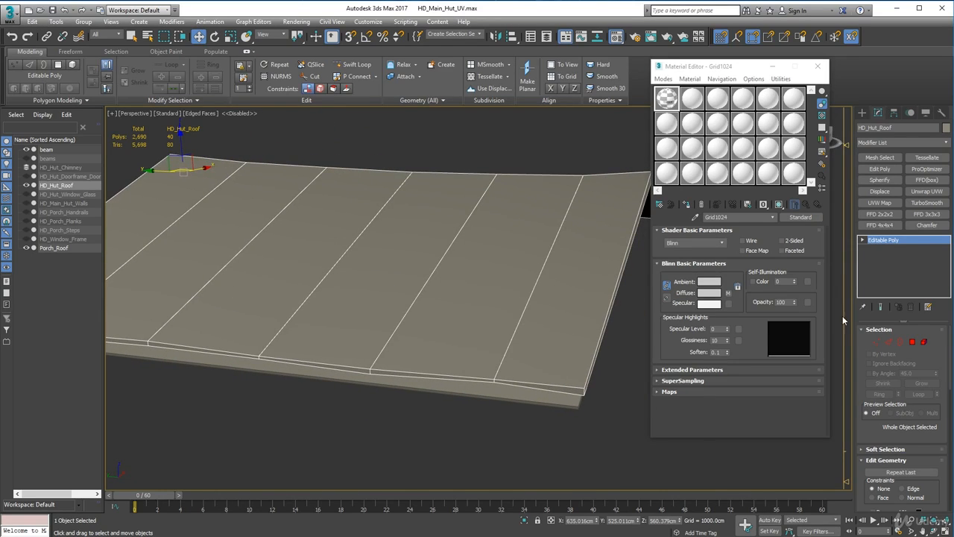
left_click(912, 341)
left_click(558, 314)
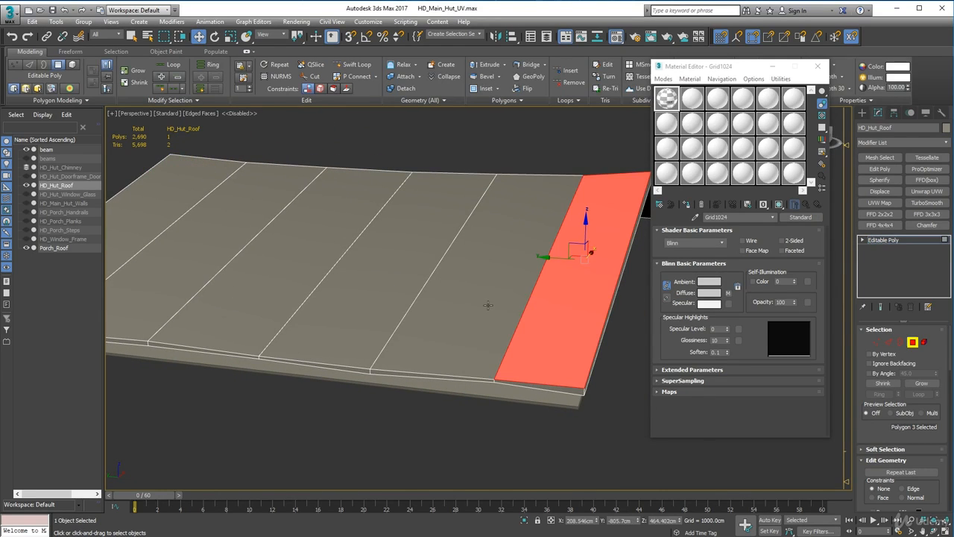
left_click(488, 305, "ctrl")
left_click(386, 281, "ctrl")
left_click(270, 248, "ctrl")
left_click(179, 213, "ctrl")
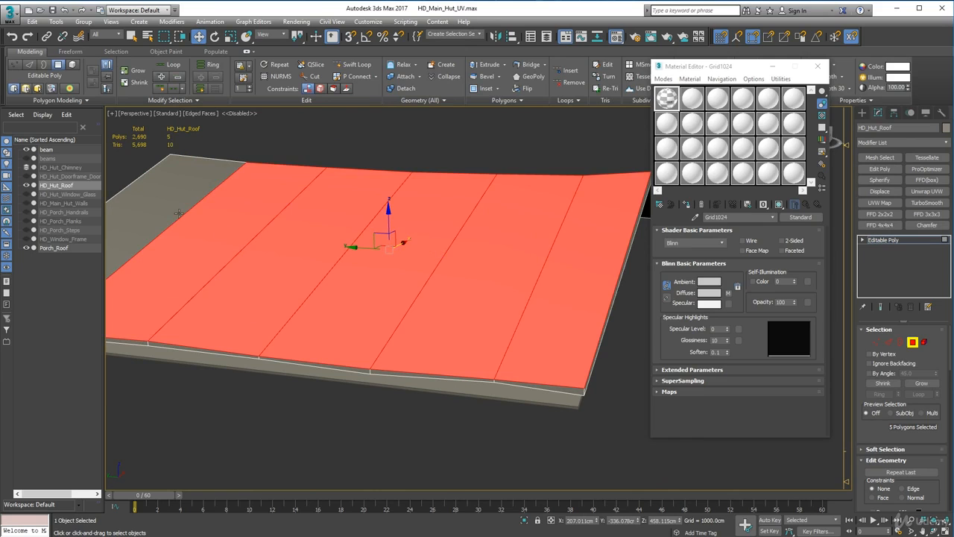
left_click(165, 210, "ctrl")
Add the six top polygons on the opposite slope of the main roof to the selection.
middle_click_drag(216, 281, 276, 283, "alt")
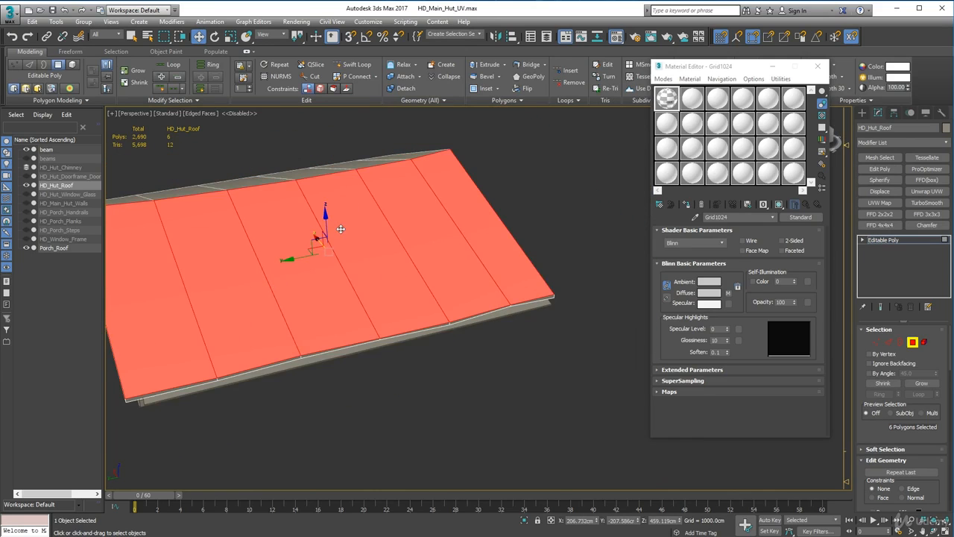
middle_click_drag(340, 228, 416, 224, "alt")
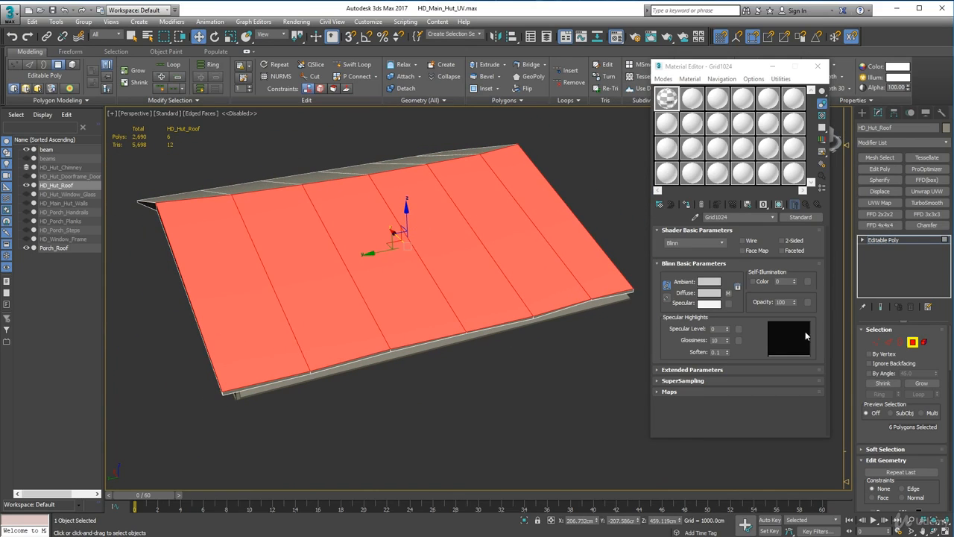
left_click_drag(946, 432, 951, 462)
middle_click_drag(504, 309, 504, 287, "alt")
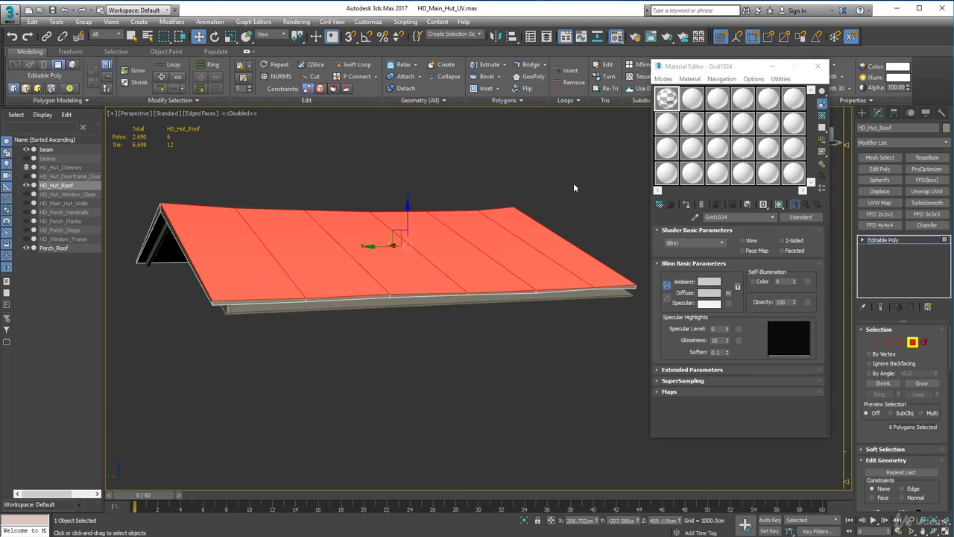
middle_click_drag(379, 326, 383, 299, "alt")
left_click(194, 197, "ctrl")
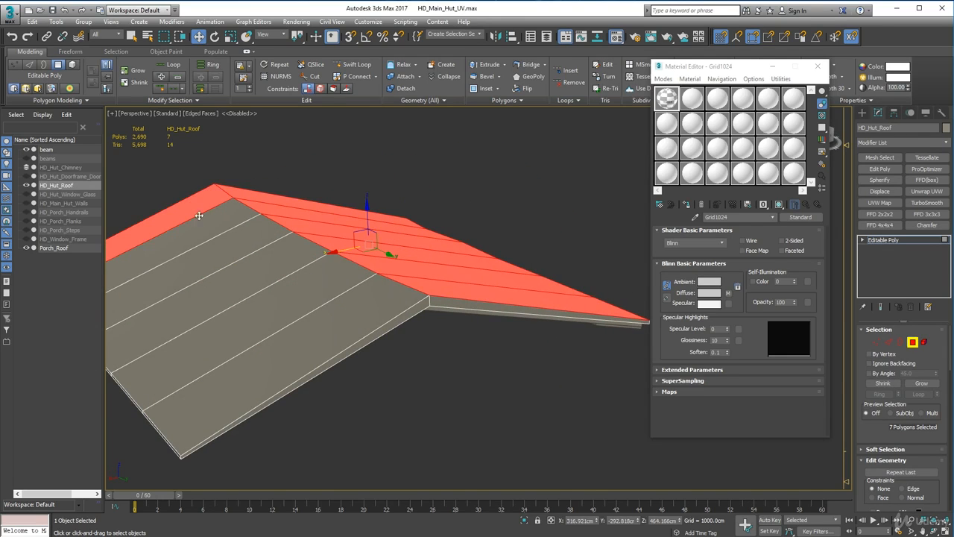
left_click(201, 223, "ctrl")
left_click(237, 252, "ctrl")
left_click(251, 273, "ctrl")
left_click(287, 306, "ctrl")
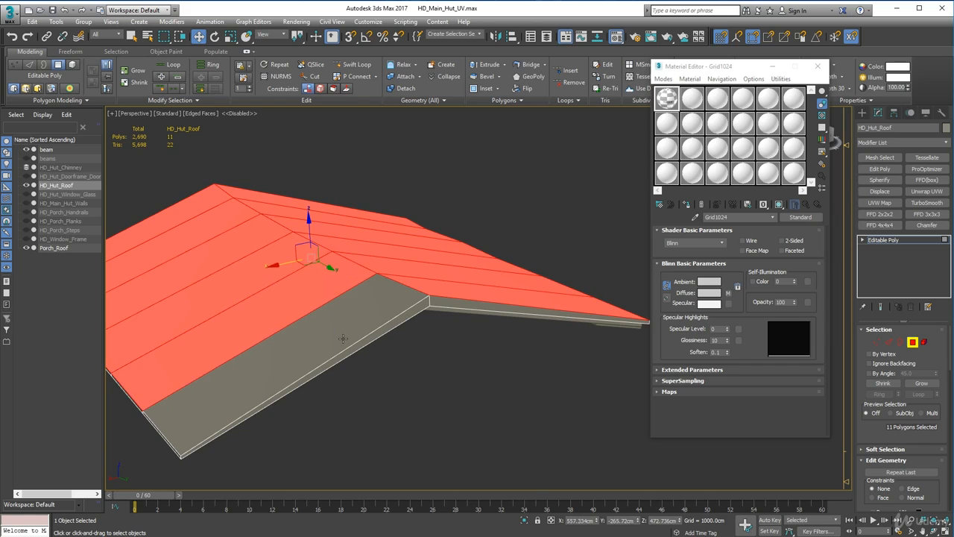
left_click(344, 340, "ctrl")
Detach the selected top polygons of both slopes as a separate object named rooftop and leave the Polygon selection level.
middle_click_drag(340, 386, 353, 377, "alt")
scroll(353, 378, "down", 4)
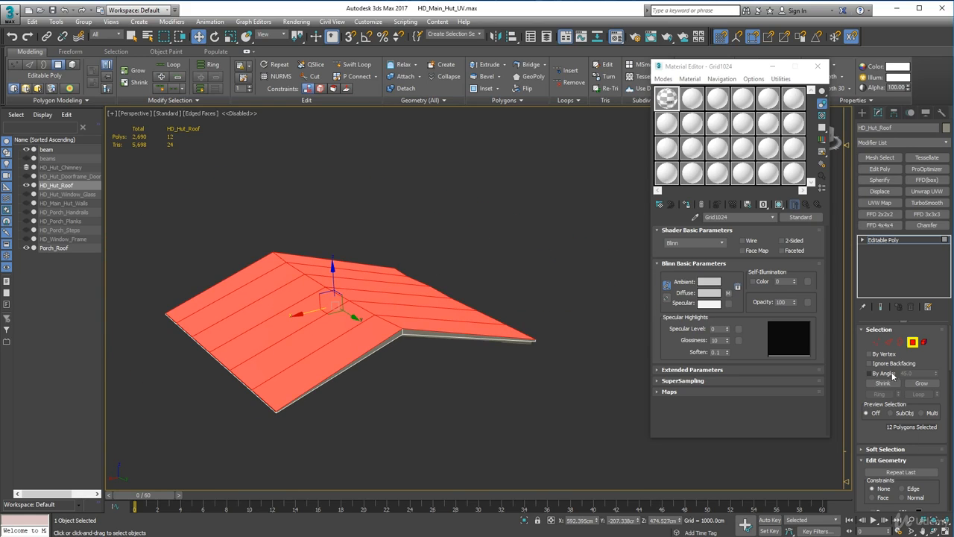
left_click(401, 89)
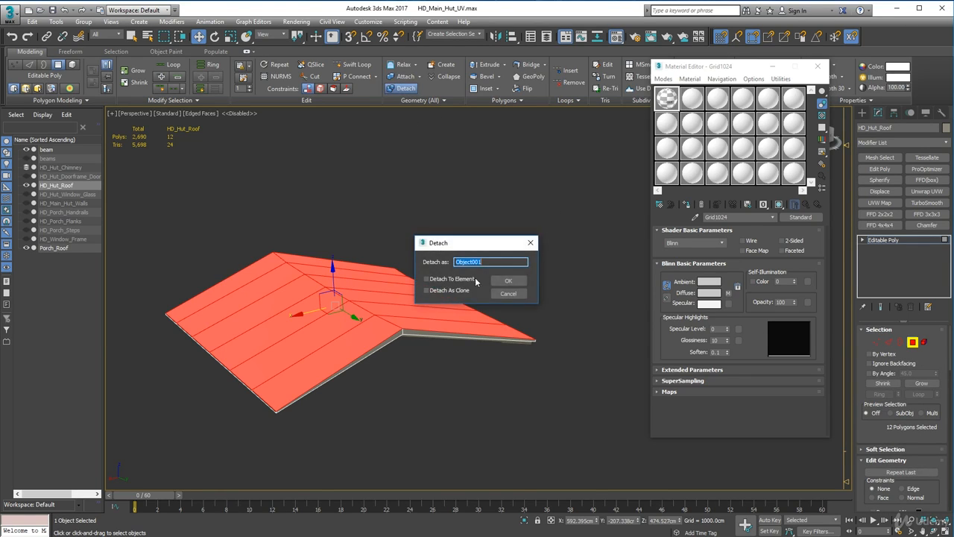
type("rooftop")
key("Return")
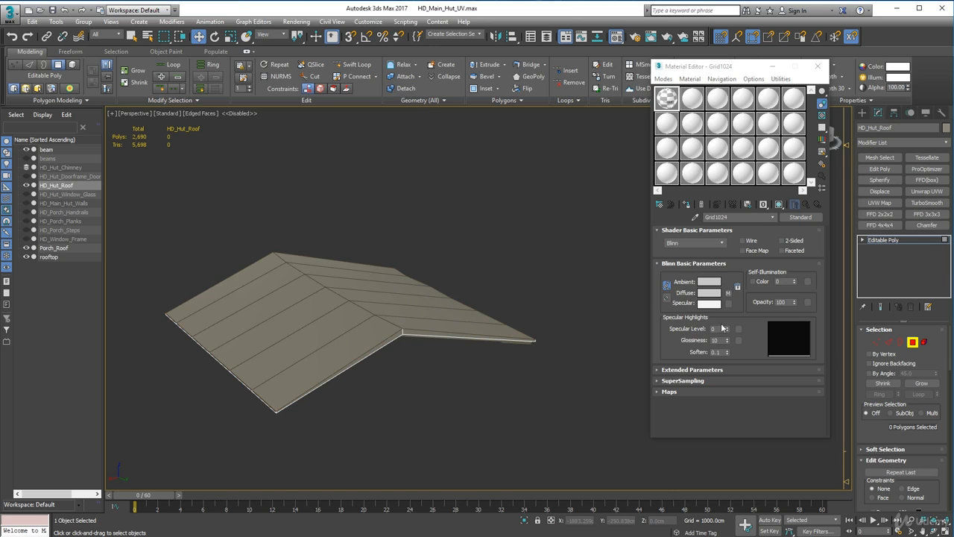
left_click(913, 342)
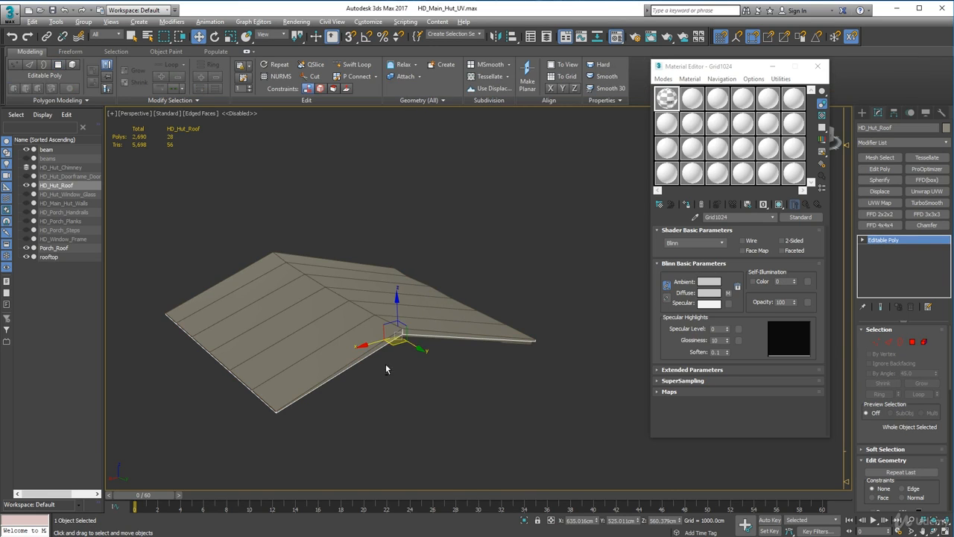
Deselect everything and convert the Grid1024 material to a Multi/Sub-Object material, keeping the old material as a sub-material.
left_click(334, 300)
middle_click_drag(363, 367, 419, 299, "alt")
key("ctrl+d")
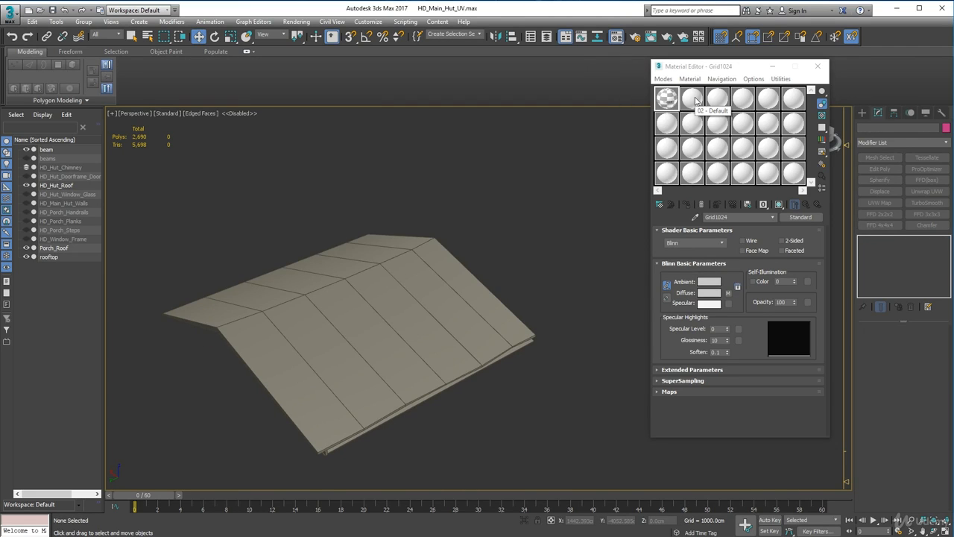
left_click(801, 217)
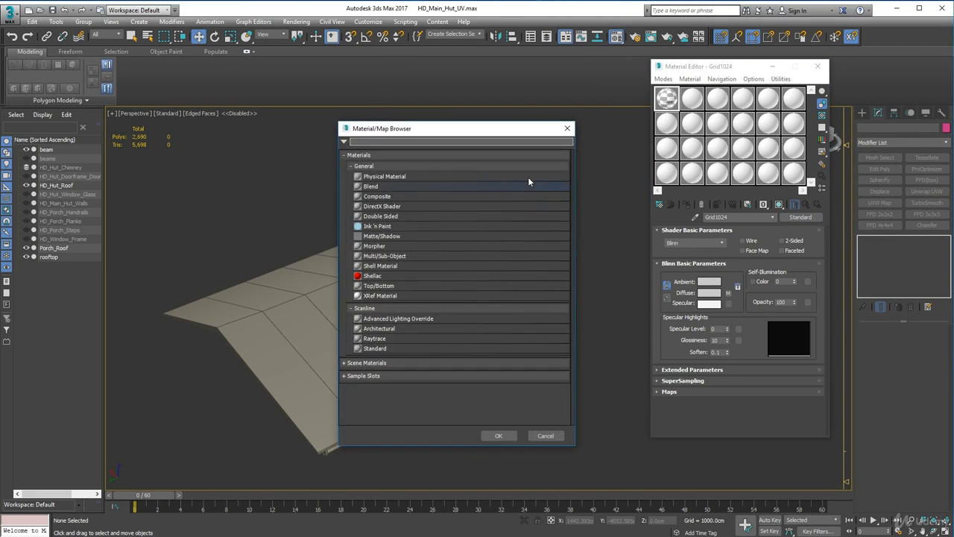
left_click(546, 436)
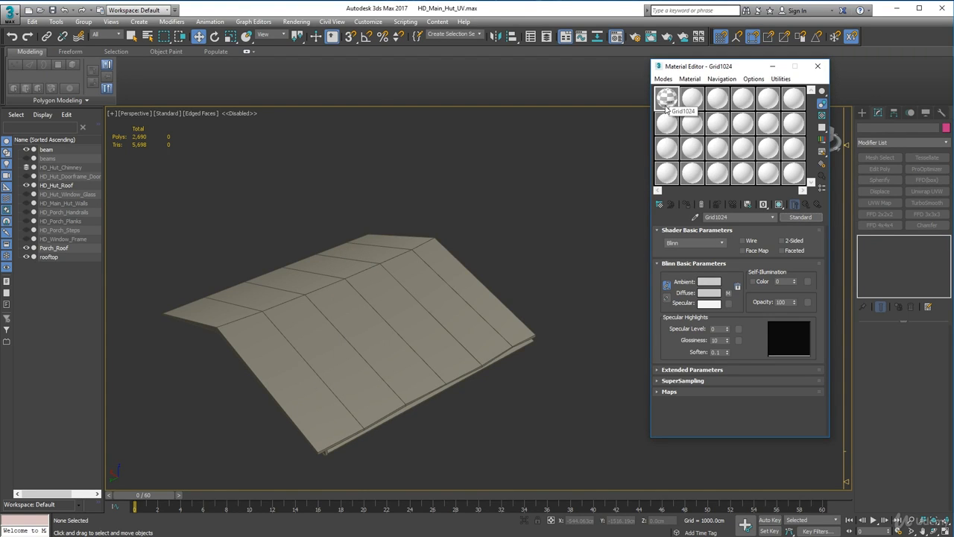
left_click(801, 217)
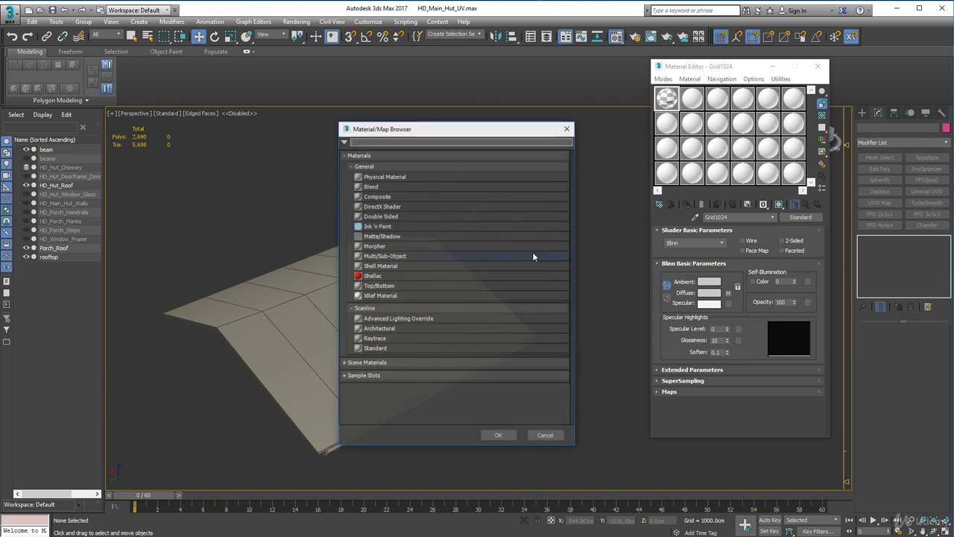
left_click(375, 257)
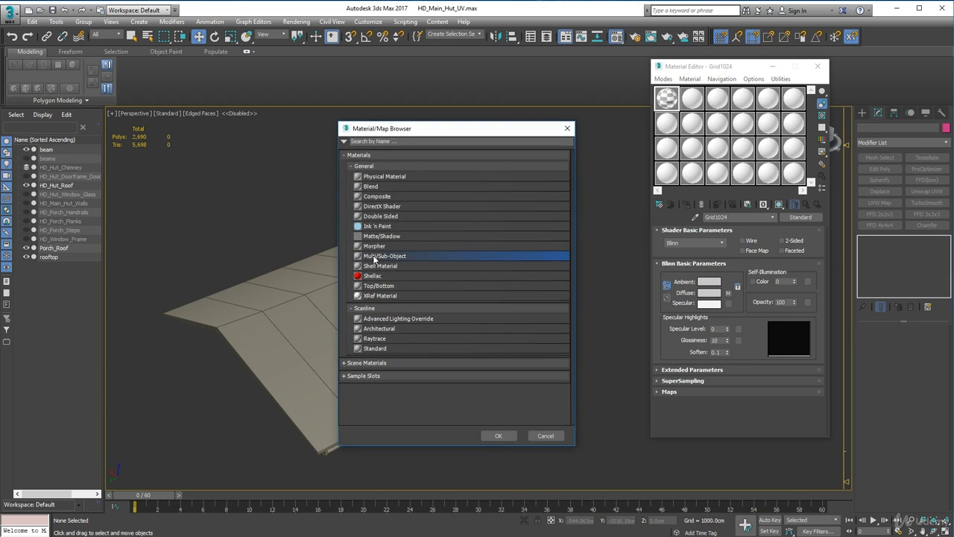
left_click(499, 436)
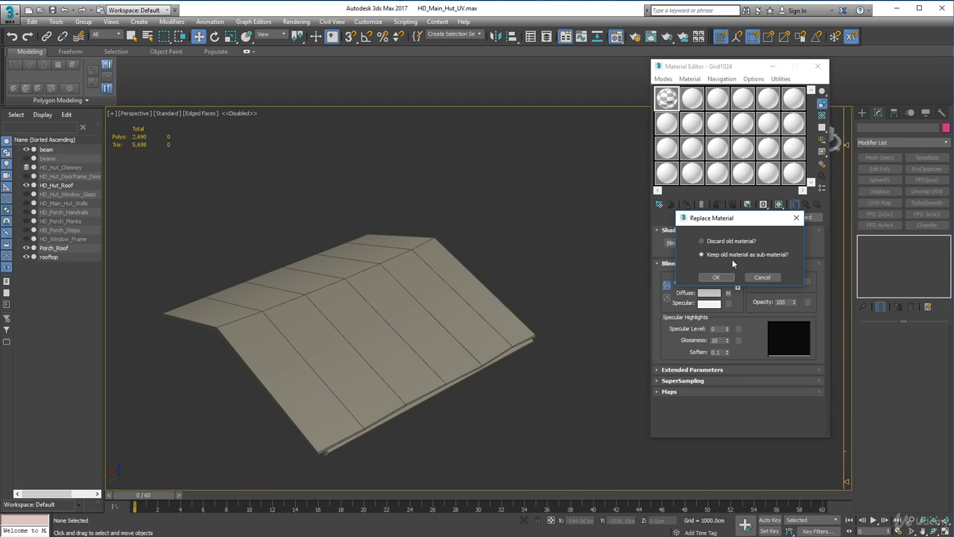
left_click(717, 277)
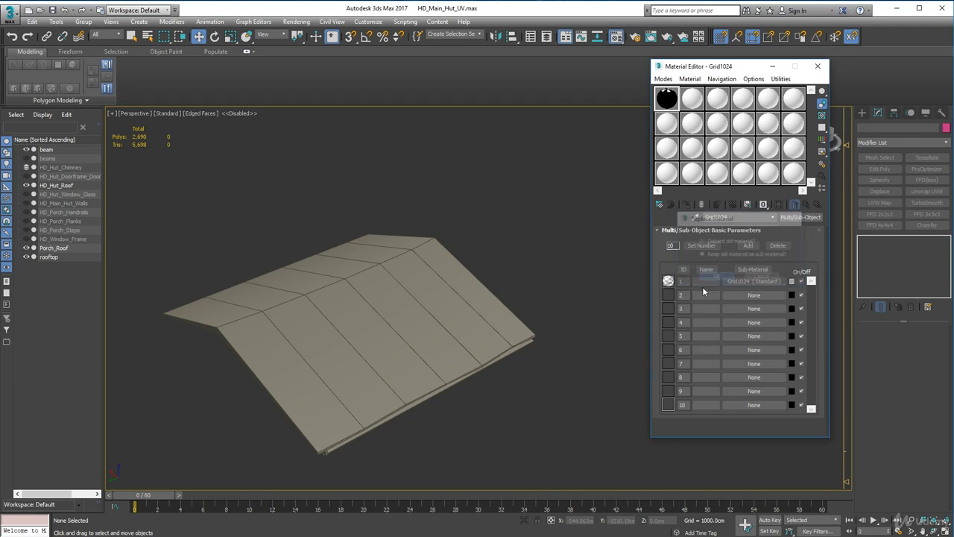
Return from the Grid1024 sub-material to its parent Multi/Sub-Object material and rename the parent Hut_Roof.
left_click(735, 282)
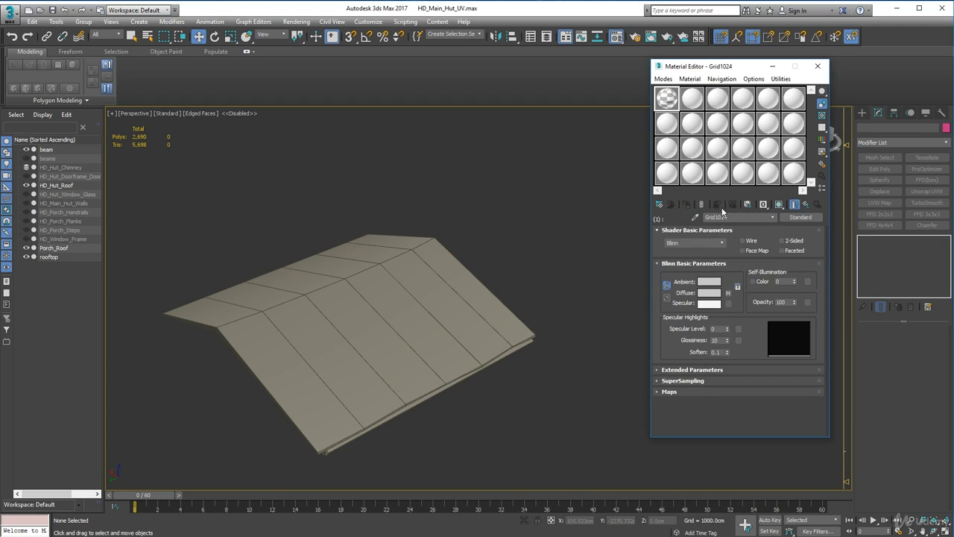
left_click(774, 217)
left_click(757, 227)
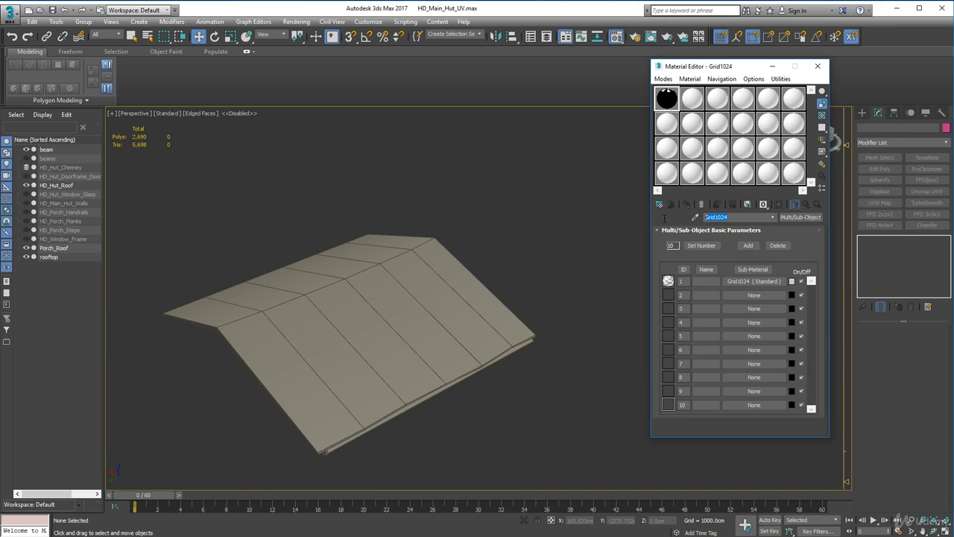
type("Hut_Roof")
mouse_move(505, 302)
middle_mouse_down("alt")
mouse_move(435, 301)
mouse_move(450, 207)
mouse_move(517, 260)
mouse_move(495, 296)
middle_mouse_up("alt")
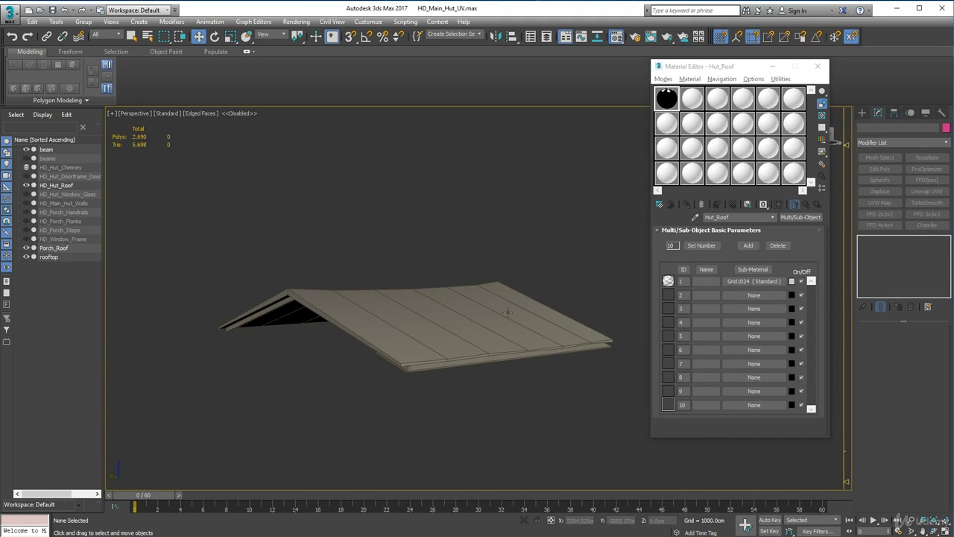
middle_click_drag(497, 325, 461, 159, "alt")
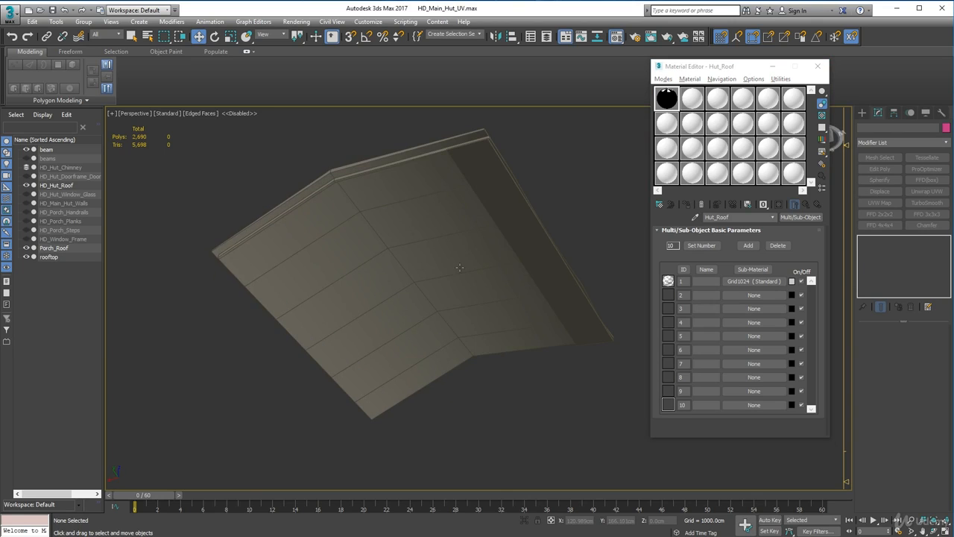
middle_click_drag(590, 349, 490, 277, "alt")
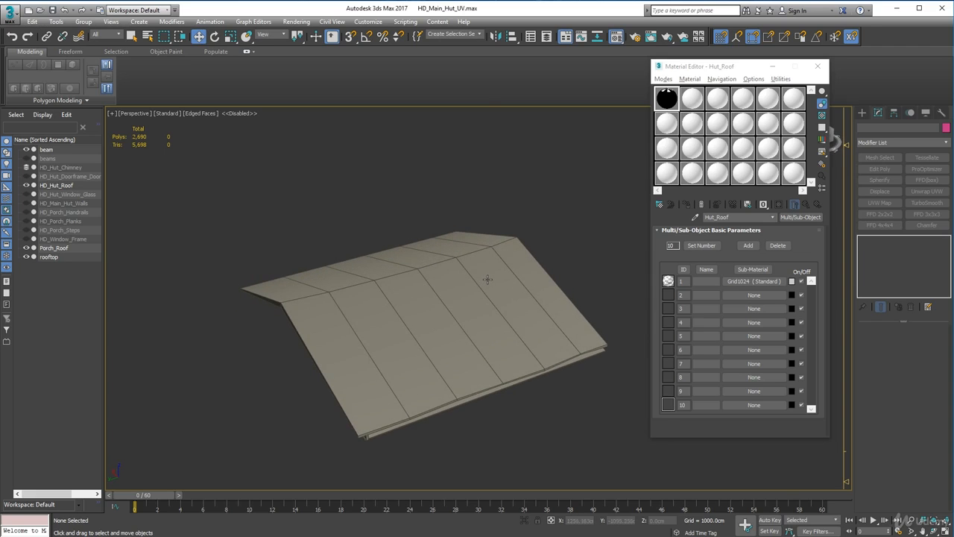
left_click(488, 279)
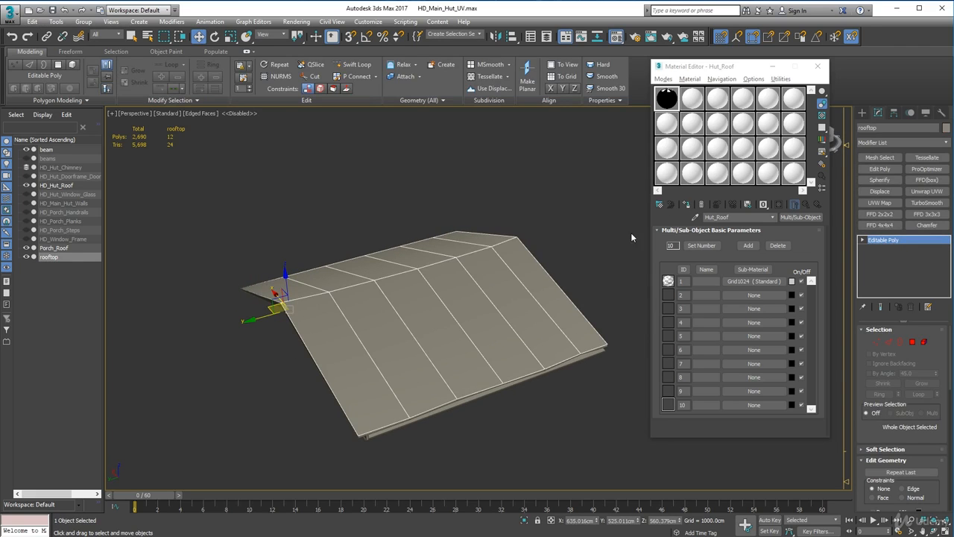
left_click(774, 217)
left_click(725, 227)
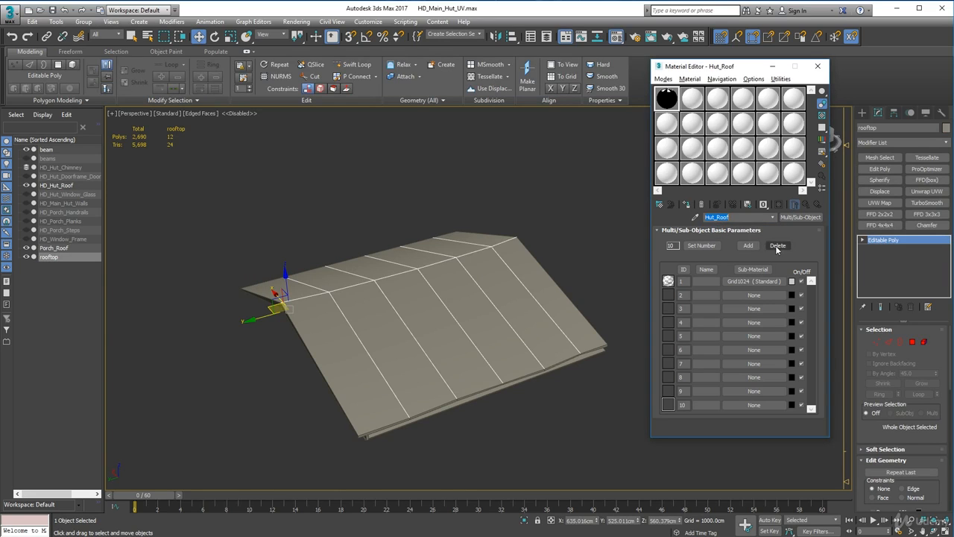
left_click(773, 219)
left_click(800, 237)
left_click(803, 234)
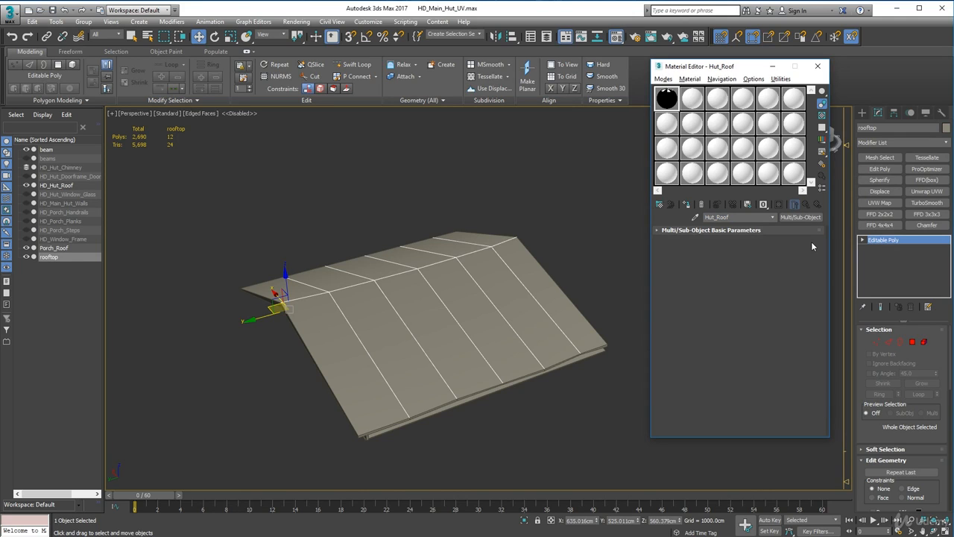
left_click(693, 97)
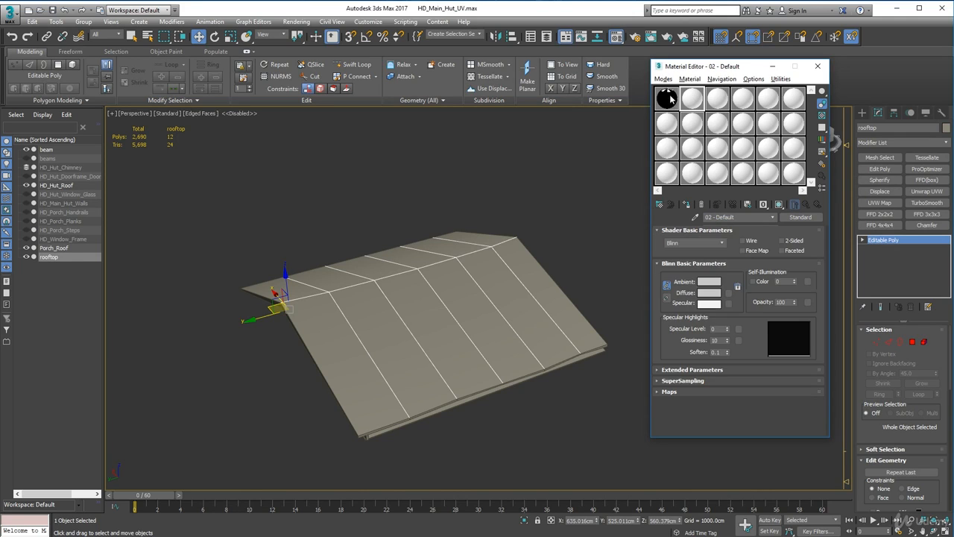
left_click(667, 97)
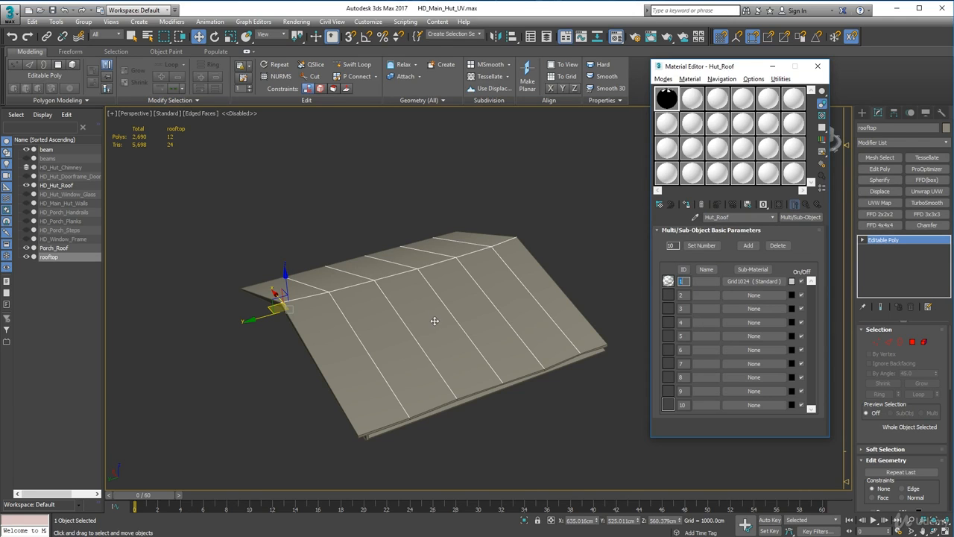
Select all four visible roof objects and assign the Hut_Roof material to them.
middle_click_drag(434, 319, 410, 337, "alt")
left_click_drag(411, 338, 629, 444)
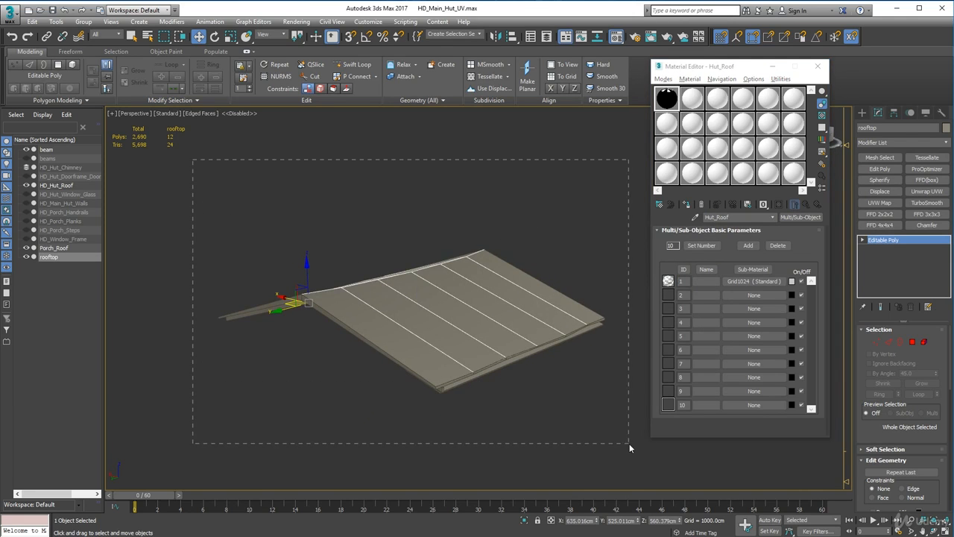
middle_click_drag(630, 444, 495, 344, "alt")
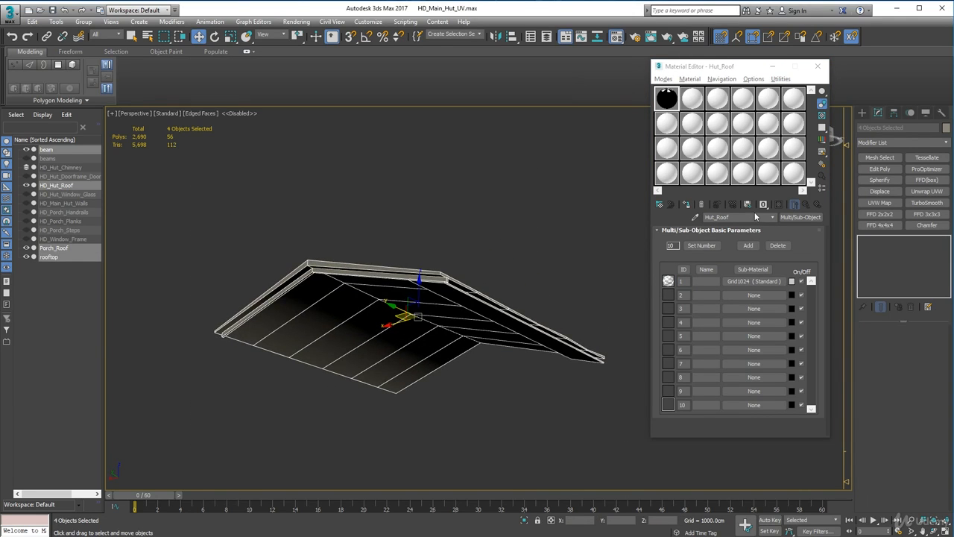
left_click(687, 206)
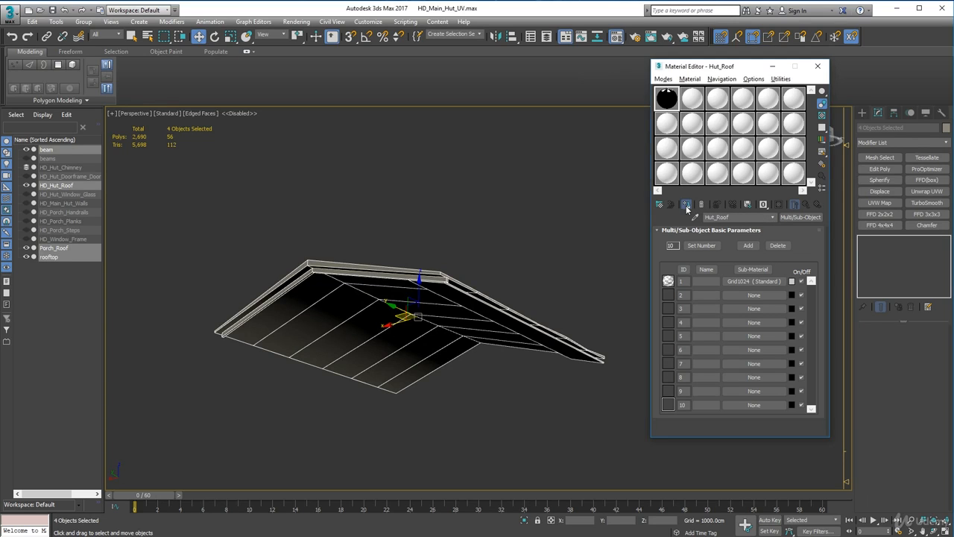
middle_click_drag(391, 228, 368, 263, "alt")
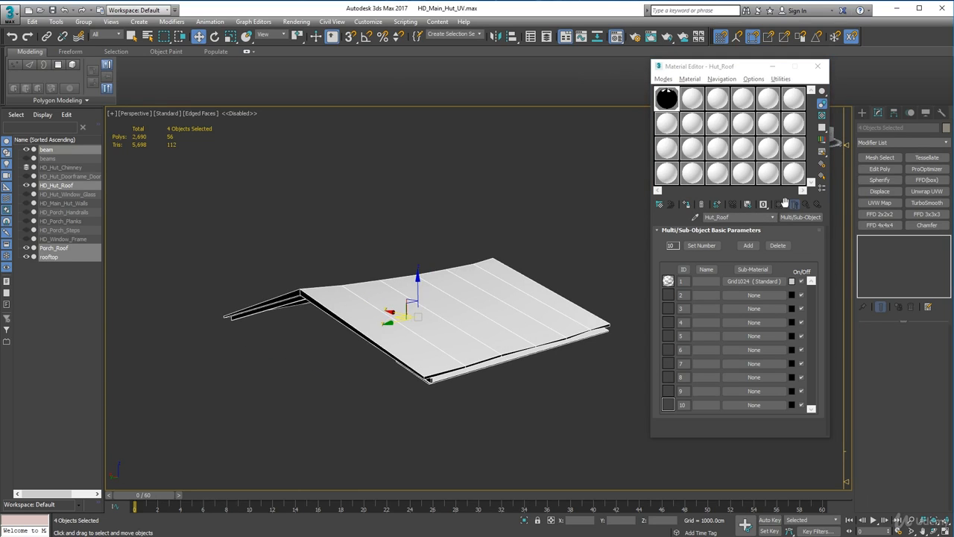
Select only the rooftop object and select all of its polygons at Polygon level.
left_click(531, 191)
left_click(493, 296)
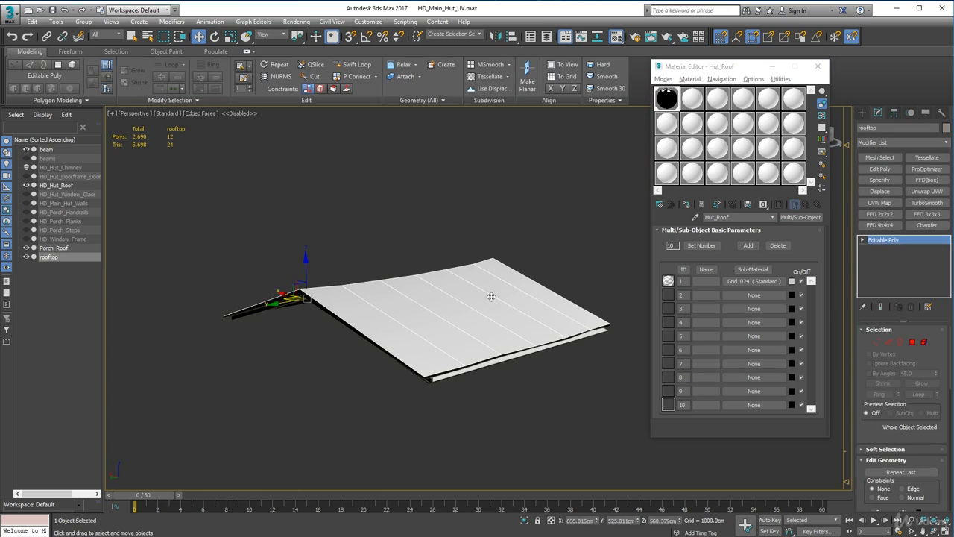
middle_click_drag(494, 294, 522, 252, "alt")
left_click(572, 294)
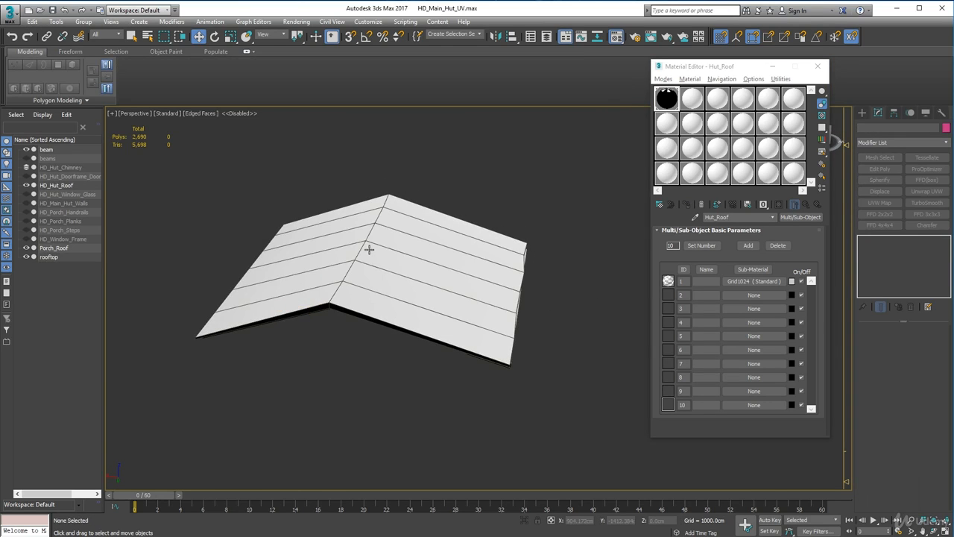
left_click(369, 250)
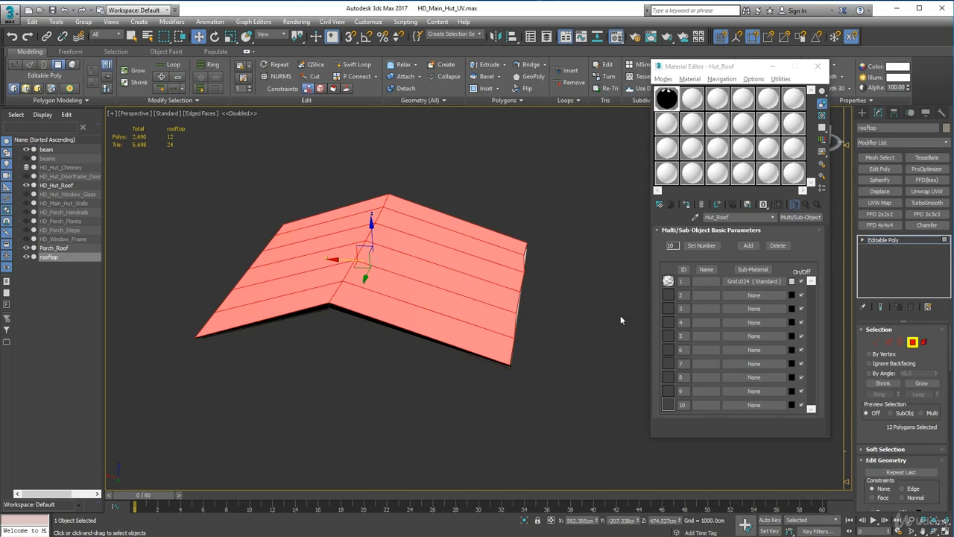
Set the material ID of the selected rooftop polygons to 1 and deselect the polygons.
left_click_drag(945, 497, 928, 3)
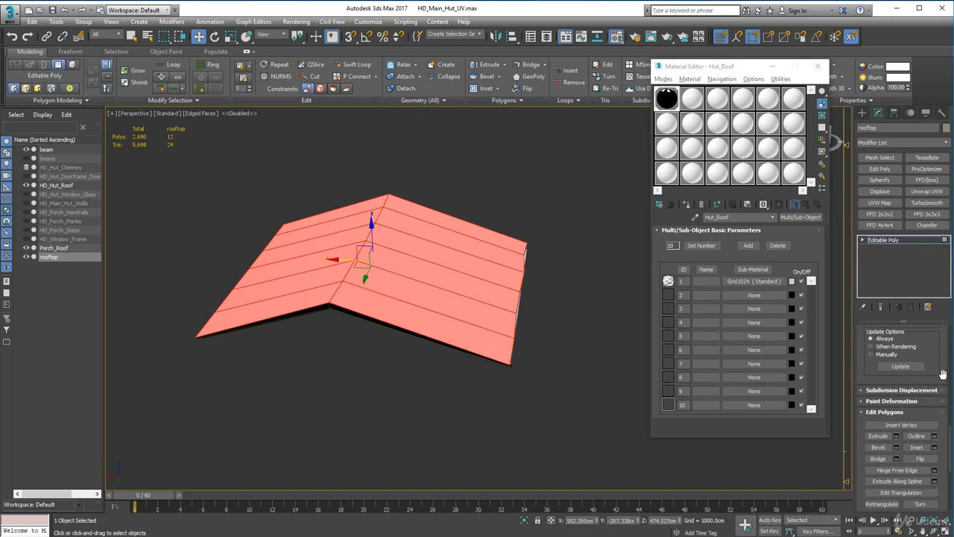
scroll(935, 366, "down", 5)
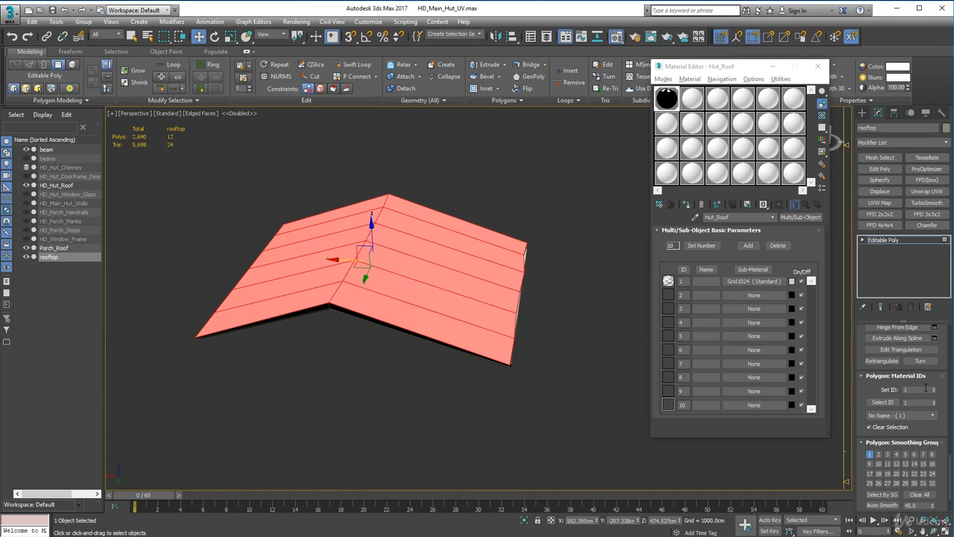
left_click(933, 389)
double_click(908, 389)
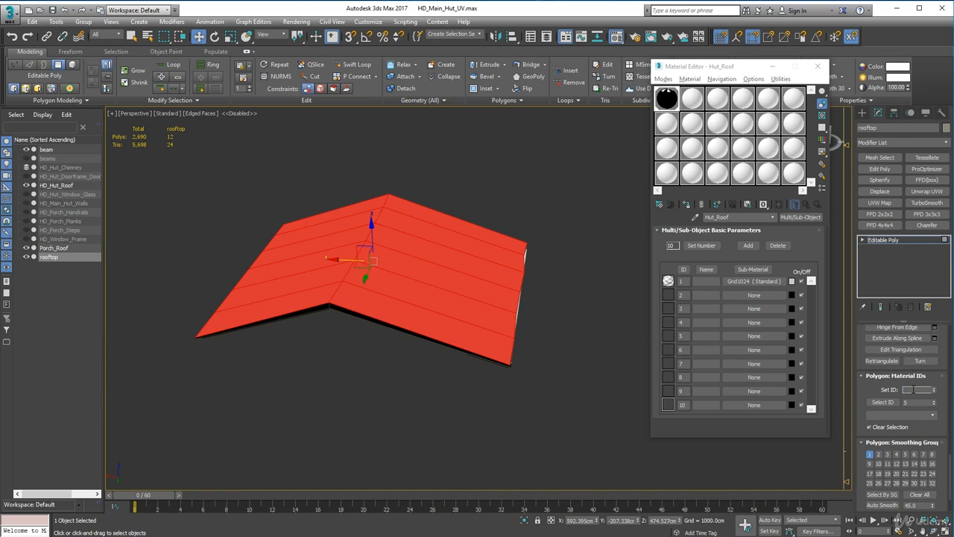
type("1")
key("Return")
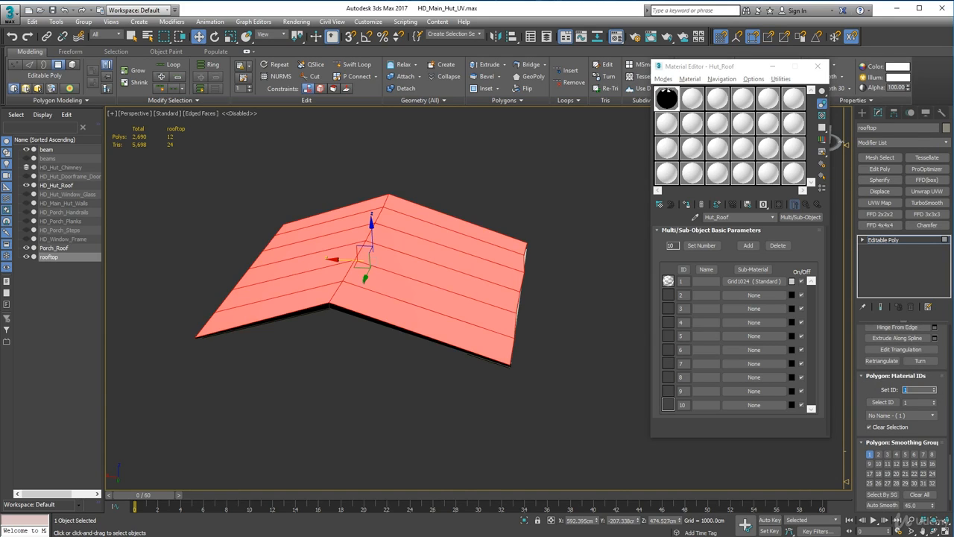
left_click(617, 278)
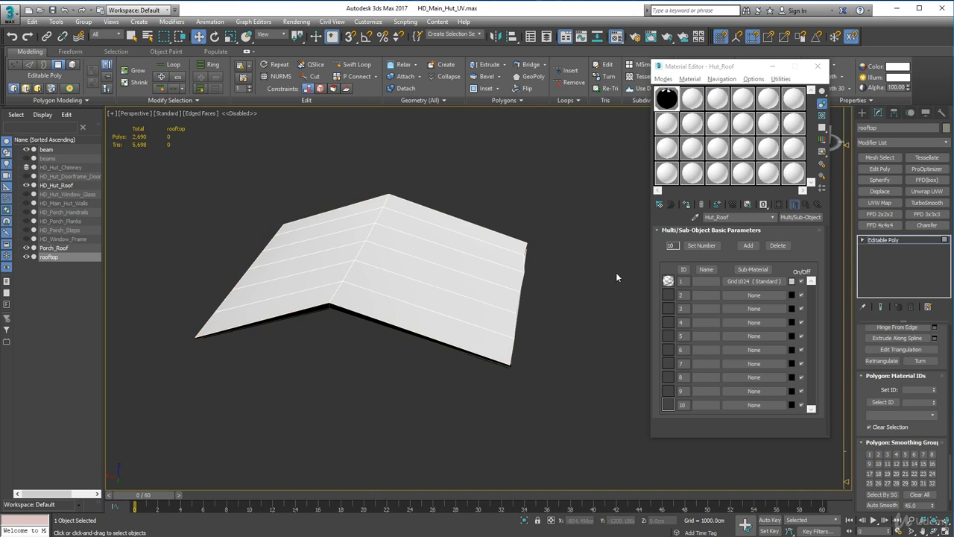
Display the Grid1024 sub-material's checker map on the roof in the viewport and close the Material Editor.
left_click(730, 281)
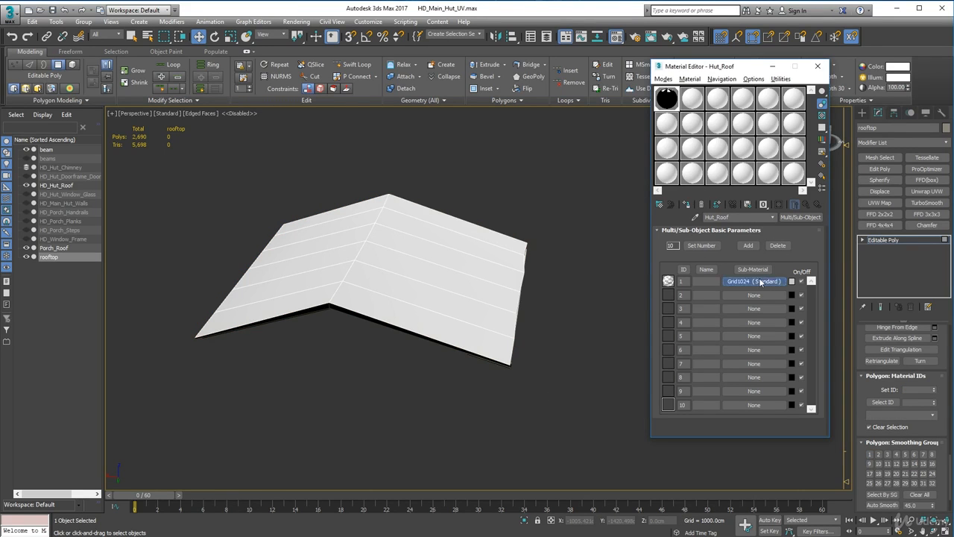
left_click(780, 204)
middle_click_drag(537, 333, 534, 284, "alt")
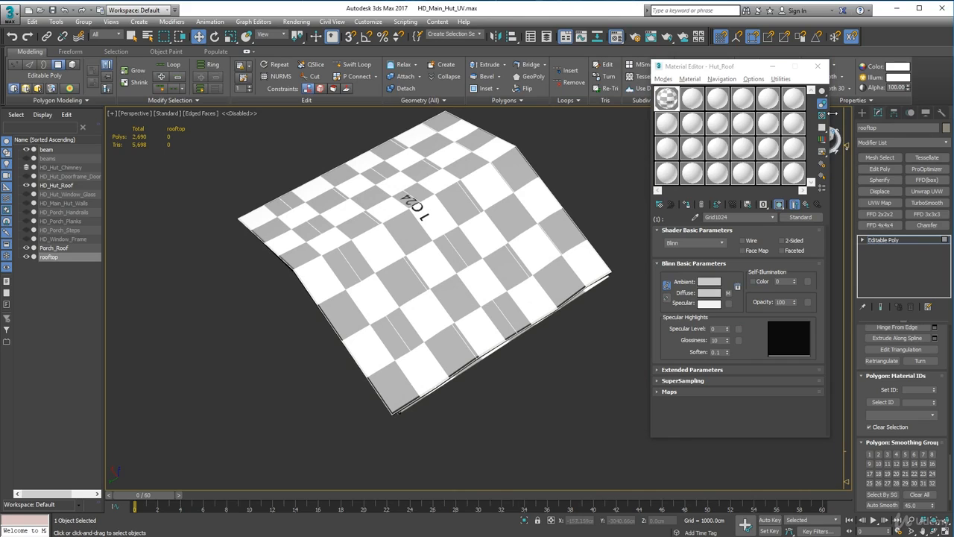
left_click(818, 69)
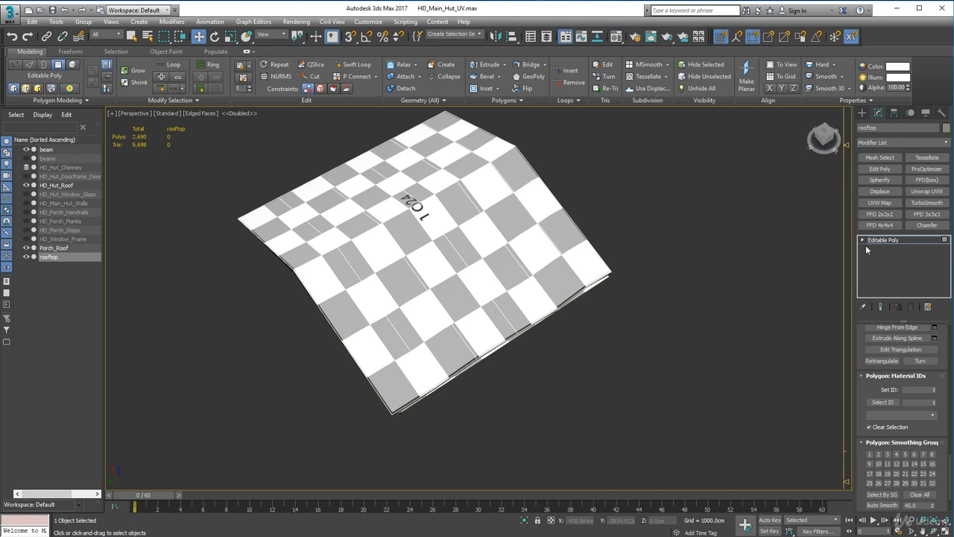
middle_click_drag(732, 248, 656, 298, "alt")
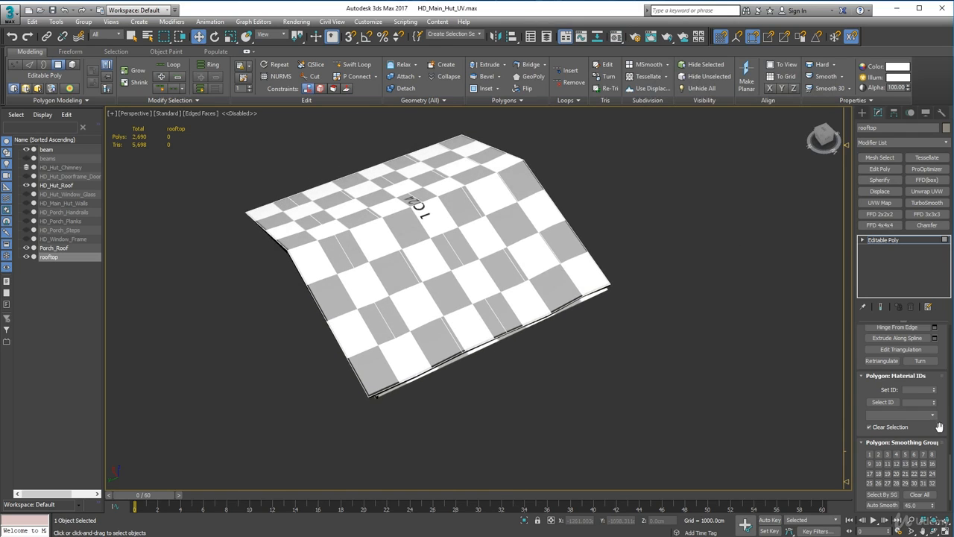
scroll(944, 391, "down", 5)
middle_click_drag(466, 277, 434, 264, "alt")
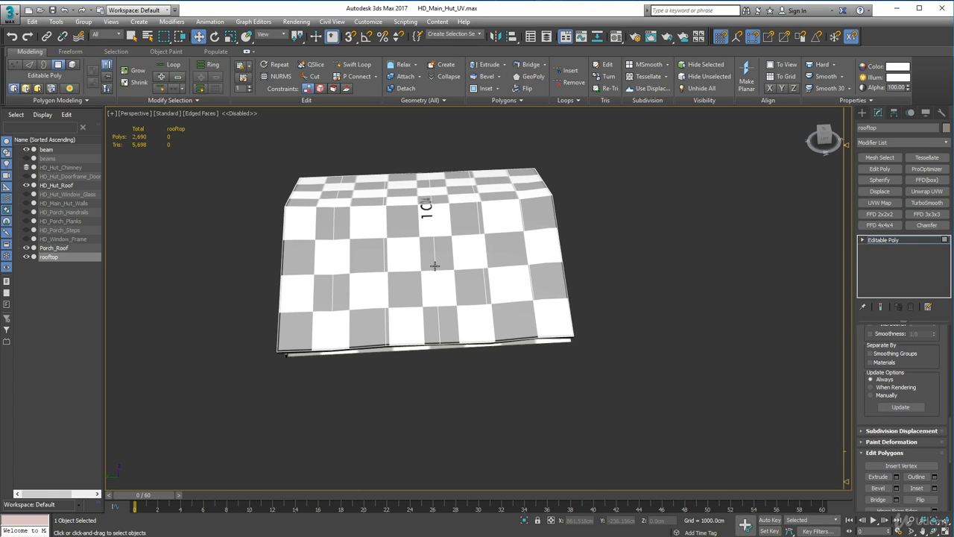
middle_click_drag(435, 265, 351, 401, "alt")
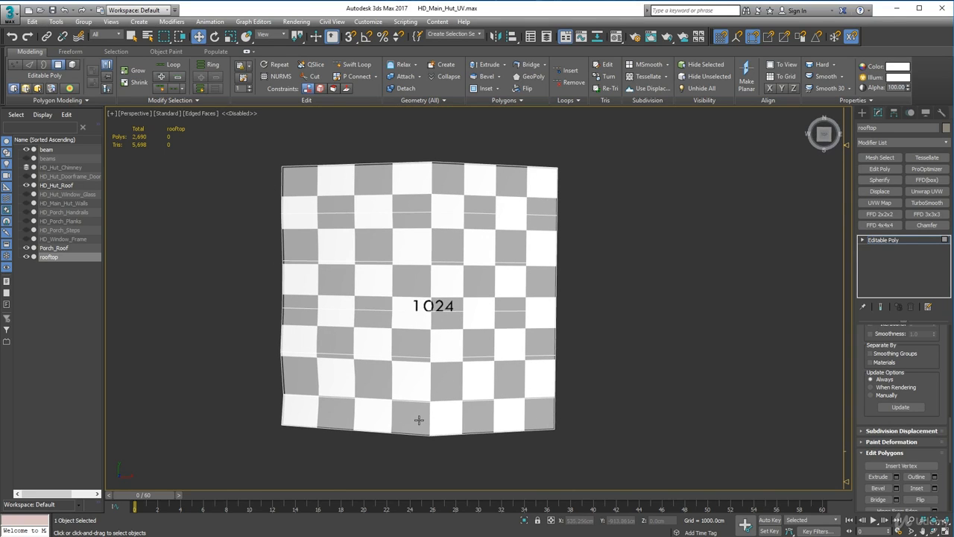
Select all six polygons of one slope of the rooftop at Polygon level.
middle_click_drag(420, 420, 501, 351, "alt")
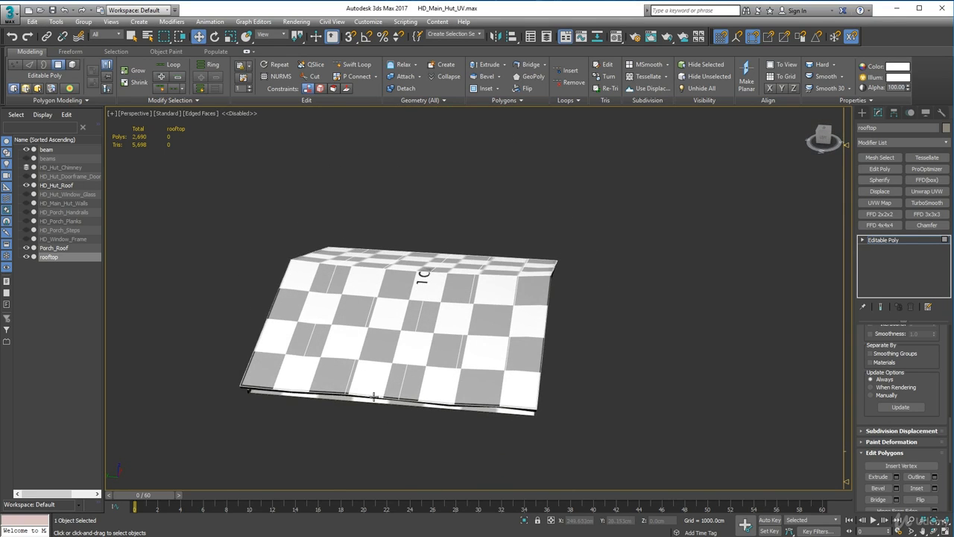
middle_click_drag(375, 396, 382, 416, "alt")
middle_click_drag(323, 338, 602, 238, "alt")
left_click(521, 290)
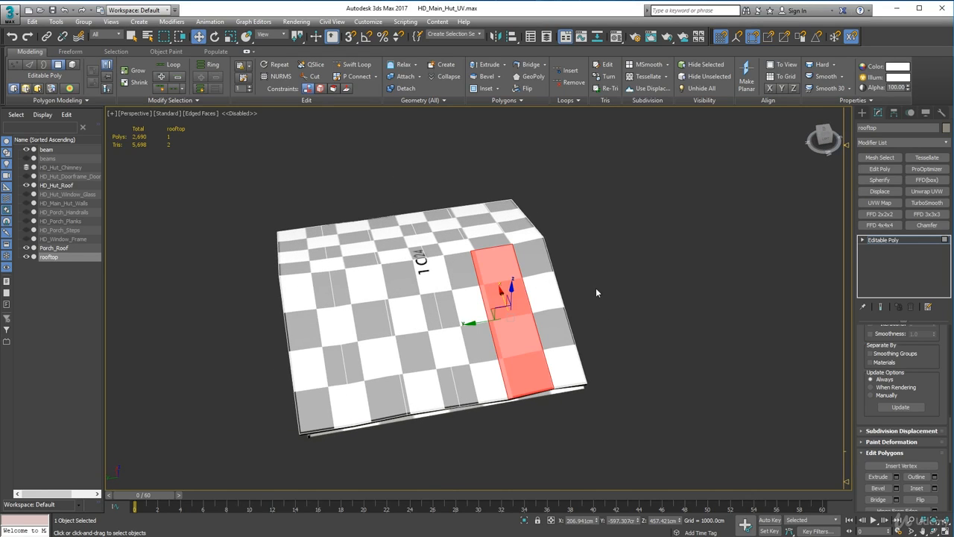
left_click(310, 317, "ctrl")
left_click(352, 314, "ctrl")
left_click(407, 308, "ctrl")
left_click(466, 299, "ctrl")
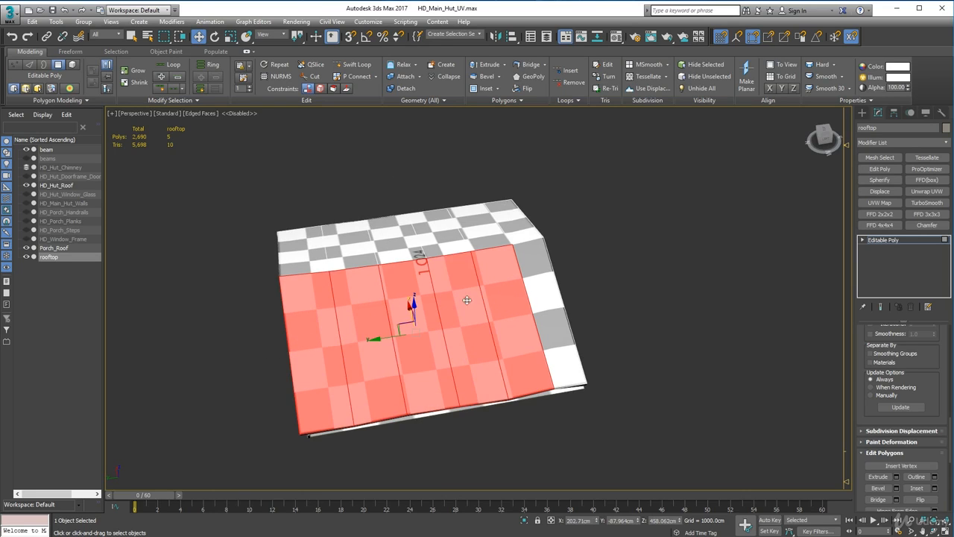
left_click(549, 292, "ctrl")
middle_click_drag(619, 294, 605, 258, "alt")
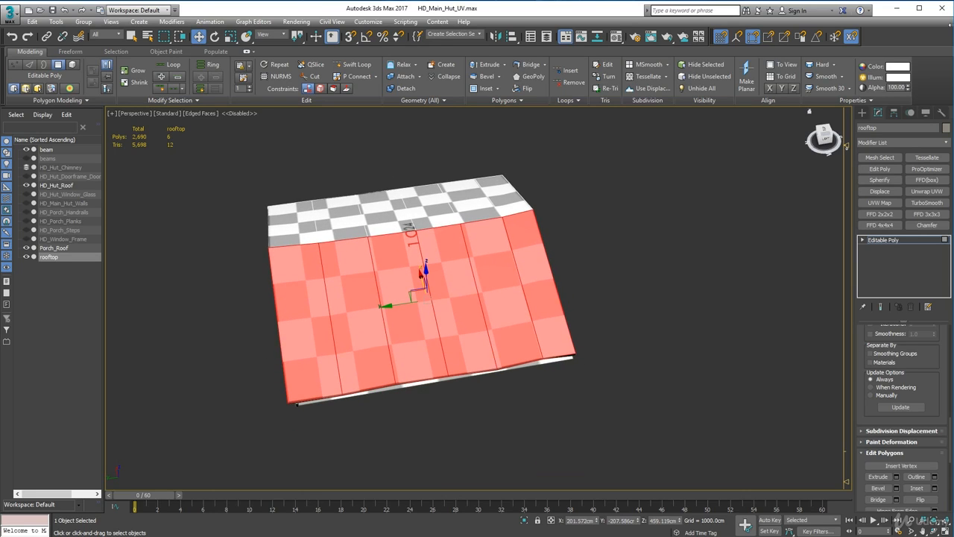
Apply a planar UVW Map to the selected slope, normal-align its gizmo to the surface and fit it to the selection.
left_click(880, 202)
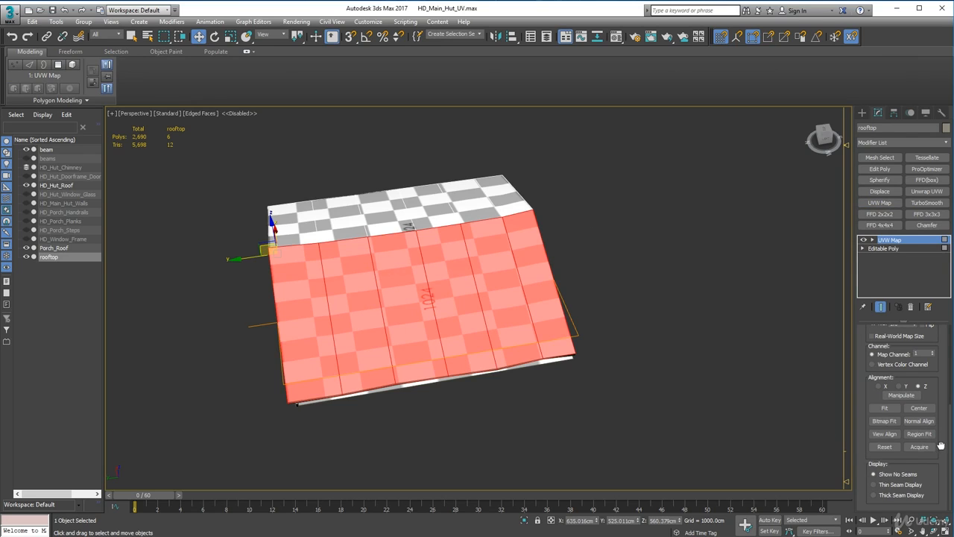
scroll(940, 447, "up", 3)
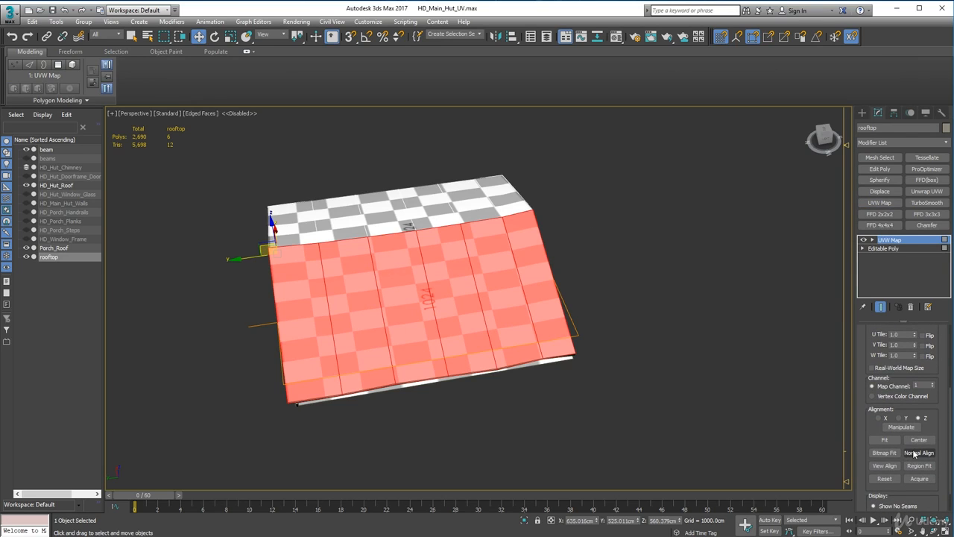
left_click(917, 453)
left_click_drag(411, 319, 444, 325)
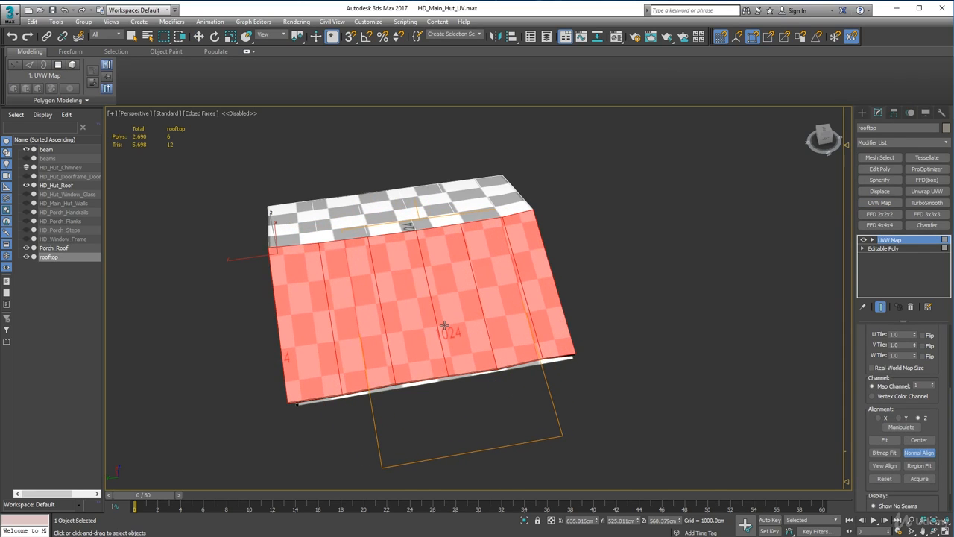
left_click(886, 439)
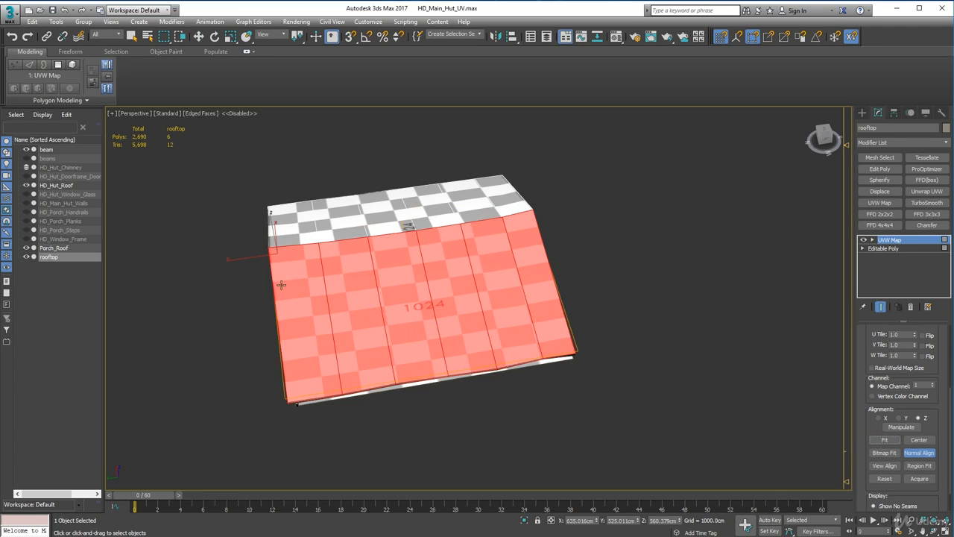
middle_click_drag(355, 320, 430, 323, "alt")
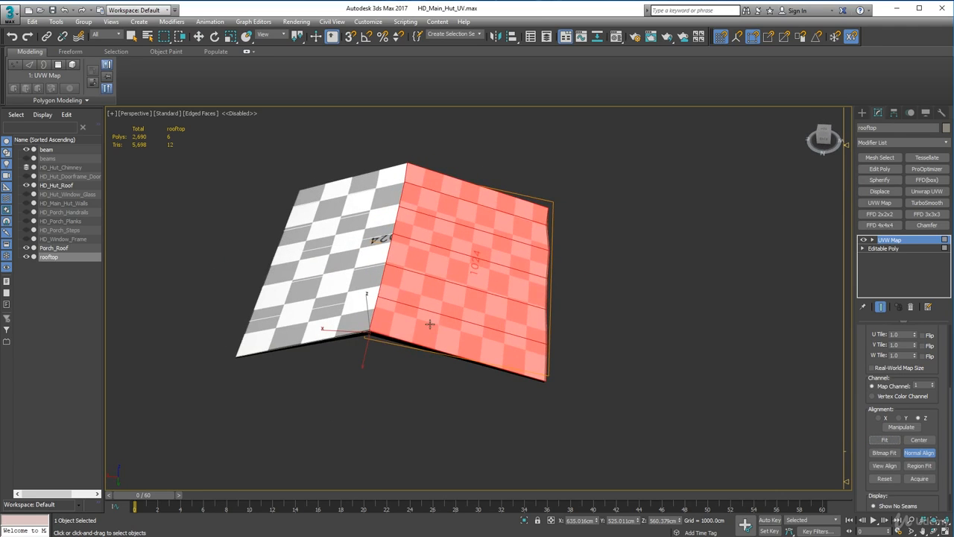
middle_click_drag(520, 397, 399, 329, "alt")
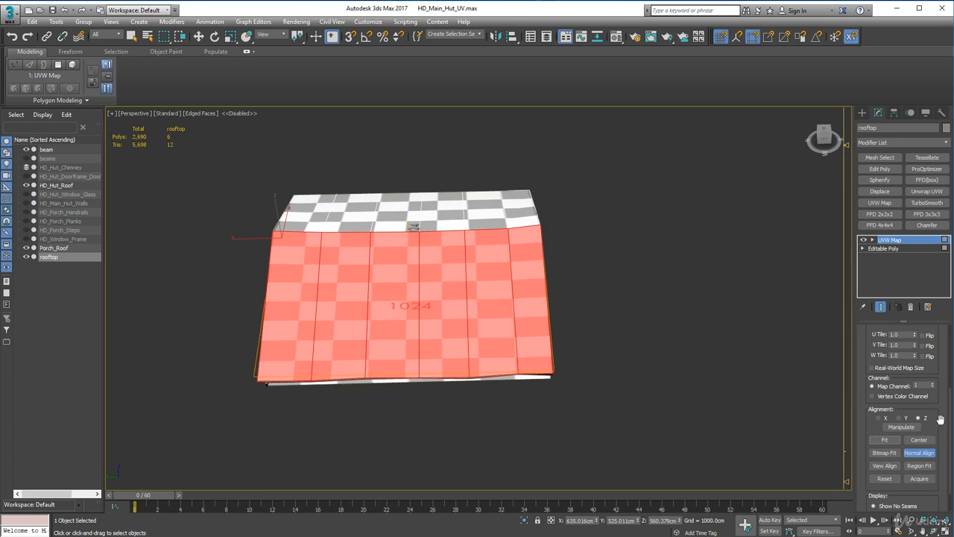
Set the UVW Map tiling to 2 in V and 3 in U.
left_click_drag(947, 367, 950, 466)
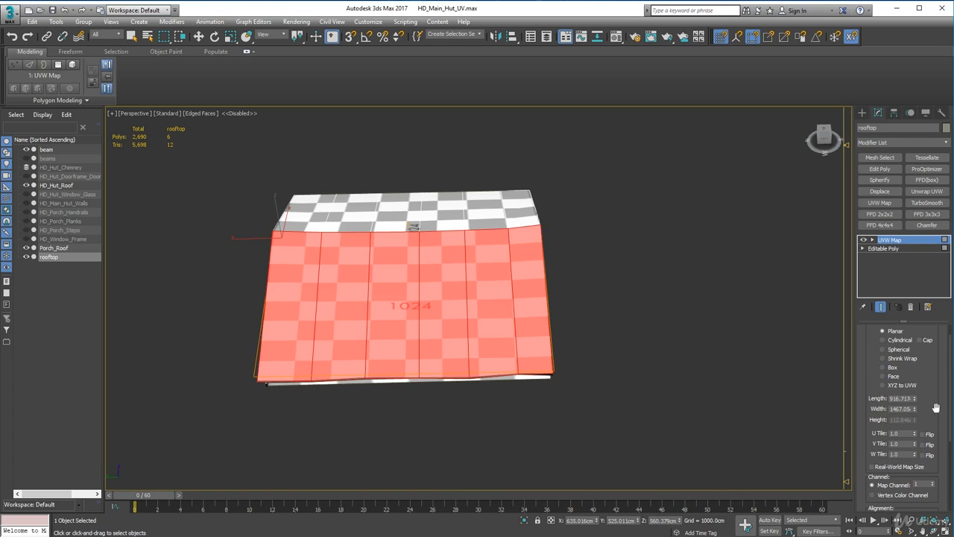
left_click_drag(936, 408, 935, 366)
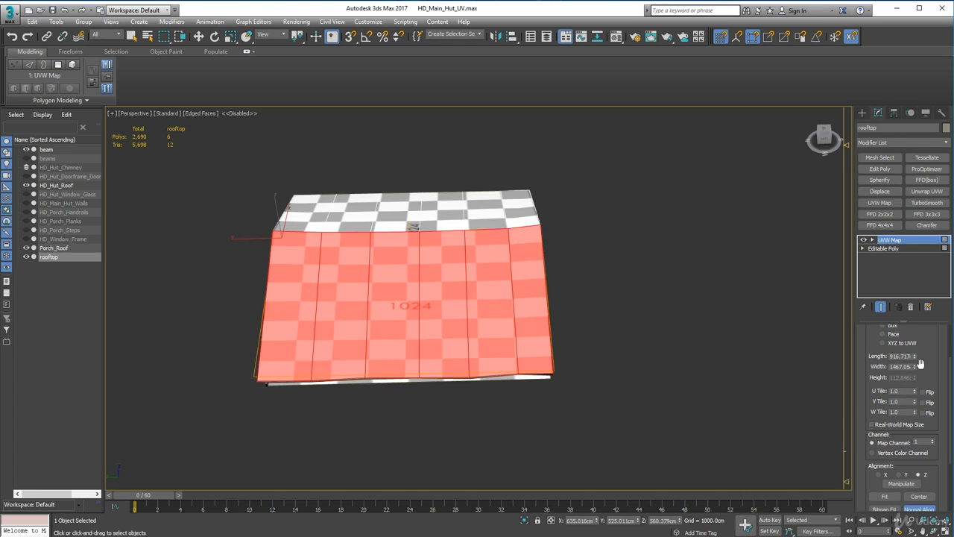
left_click_drag(917, 393, 908, 284)
key("ctrl+z")
left_click(899, 401)
type("2")
key("Return")
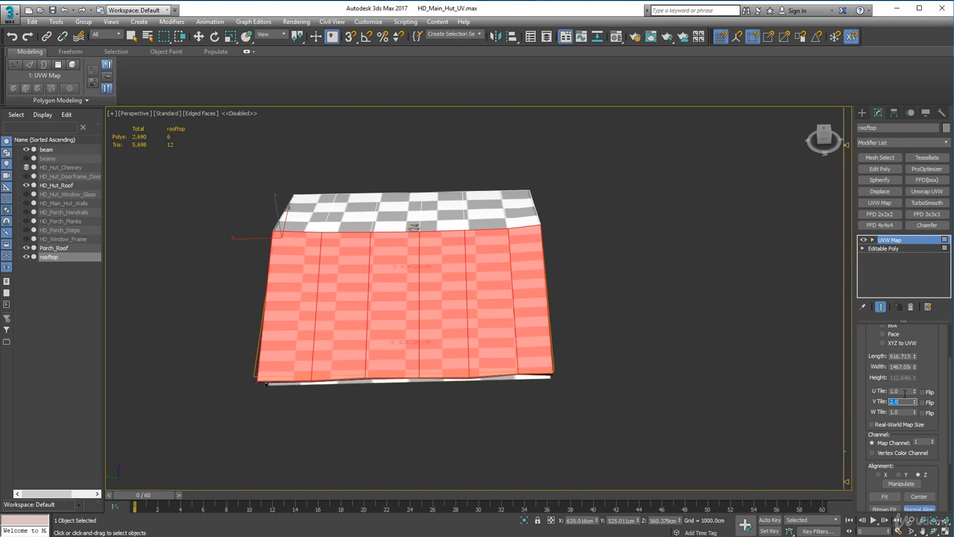
left_click(905, 392)
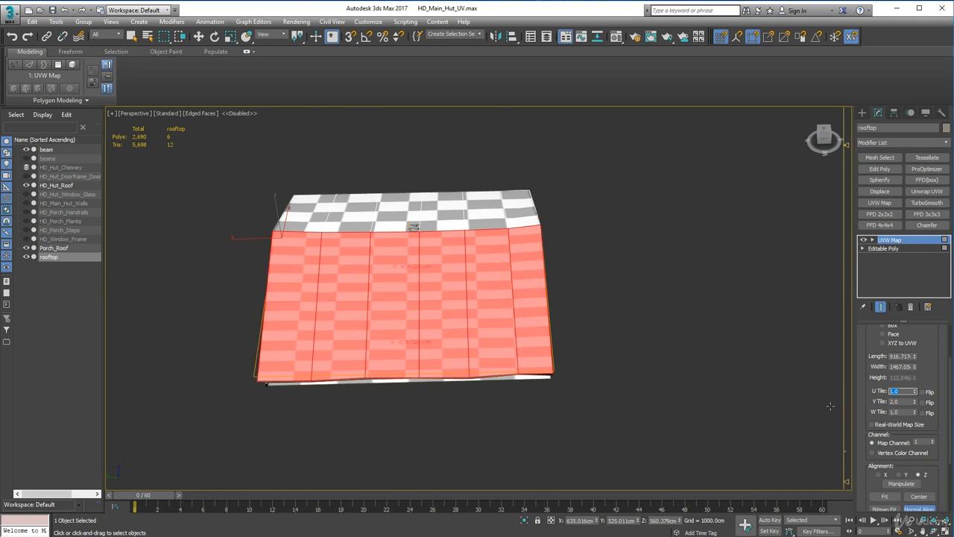
key("Return")
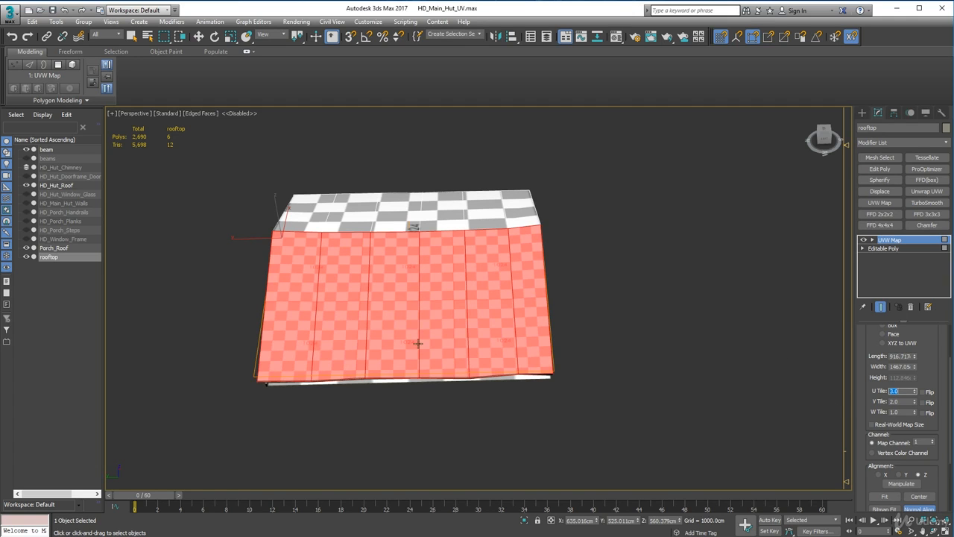
Check the tiled checker on the slope and collapse the rooftop's whole modifier stack to Editable Poly.
scroll(403, 346, "up", 1)
middle_click_drag(383, 347, 410, 320)
scroll(477, 354, "up", 4)
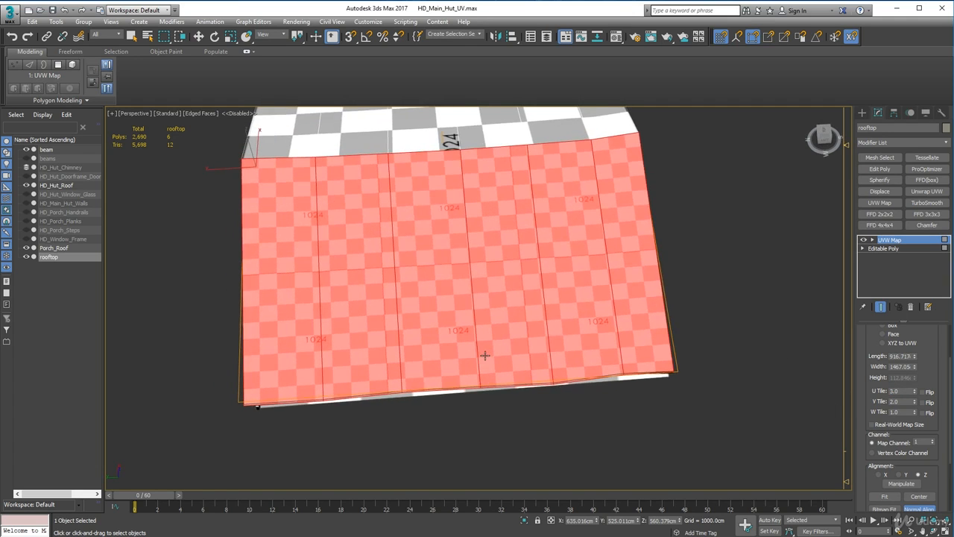
middle_click_drag(485, 355, 484, 357, "alt")
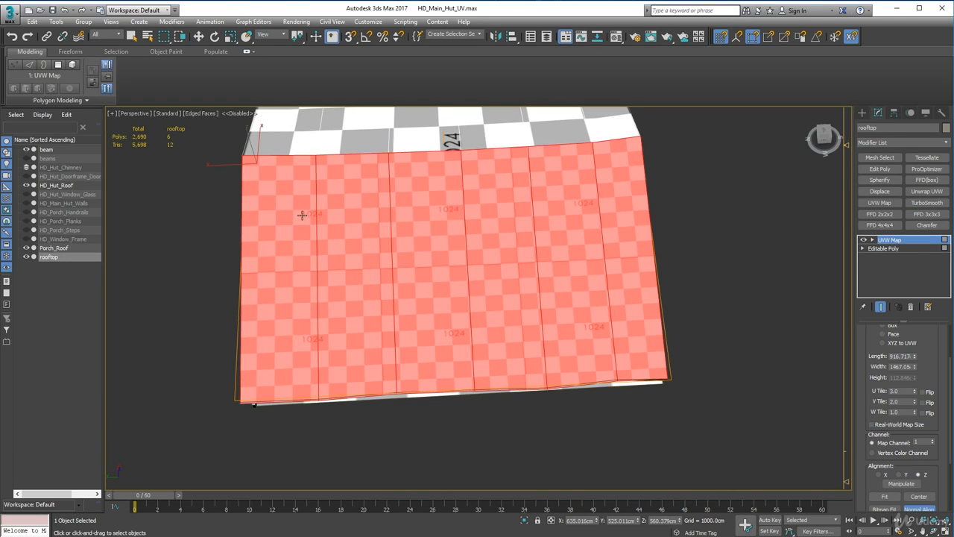
middle_click_drag(423, 249, 406, 370, "alt")
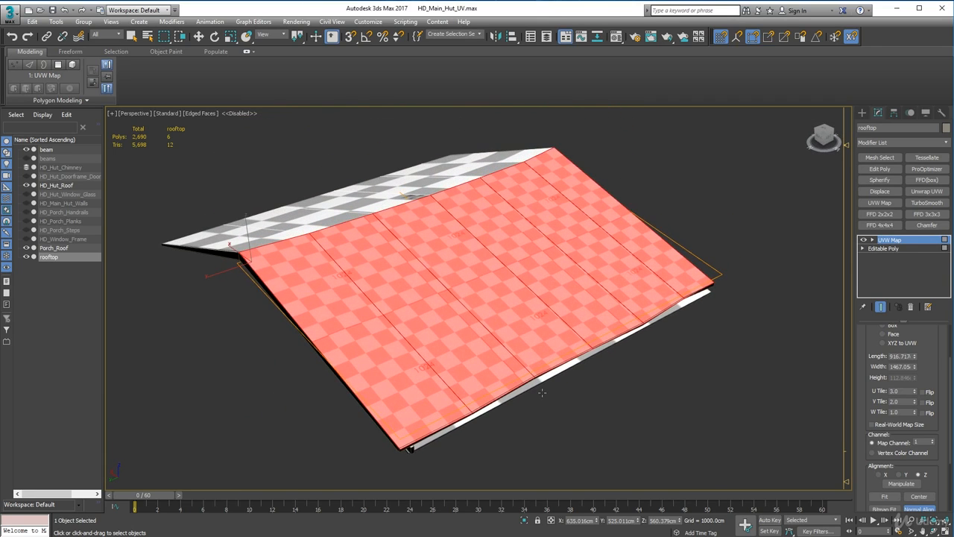
right_click(902, 267)
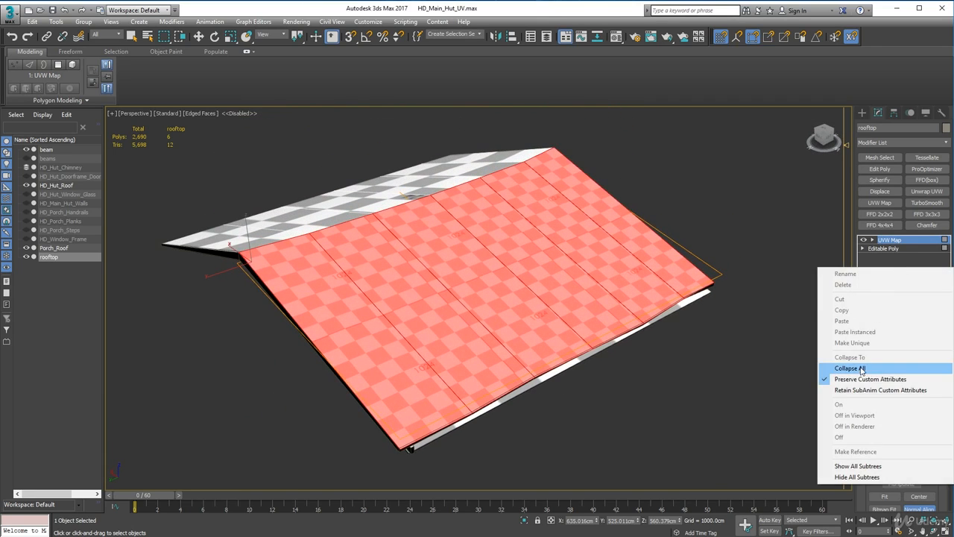
left_click(863, 369)
Examine the checker mapping on the finished slope, the roof's edges and underside, and the porch roof beneath it.
left_click(525, 306)
middle_click_drag(469, 372, 435, 347, "alt")
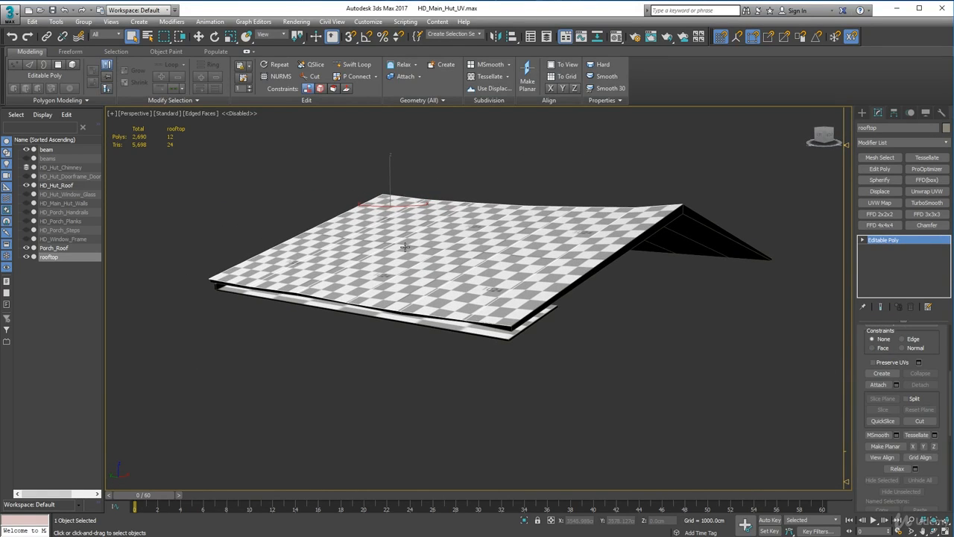
scroll(466, 293, "up", 2)
mouse_move(481, 323)
middle_mouse_down("alt")
mouse_move(473, 311)
mouse_move(474, 321)
middle_mouse_up("alt")
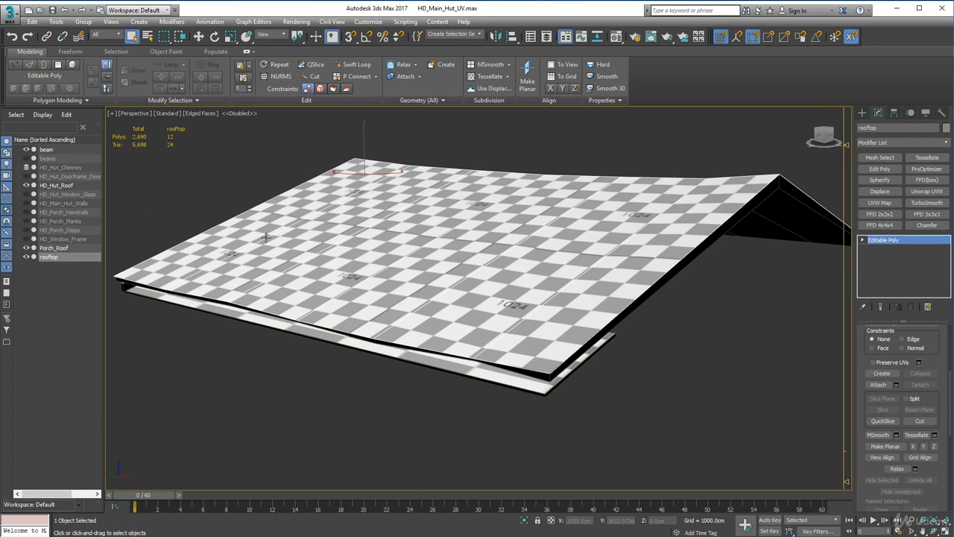
middle_click_drag(348, 352, 443, 352, "alt")
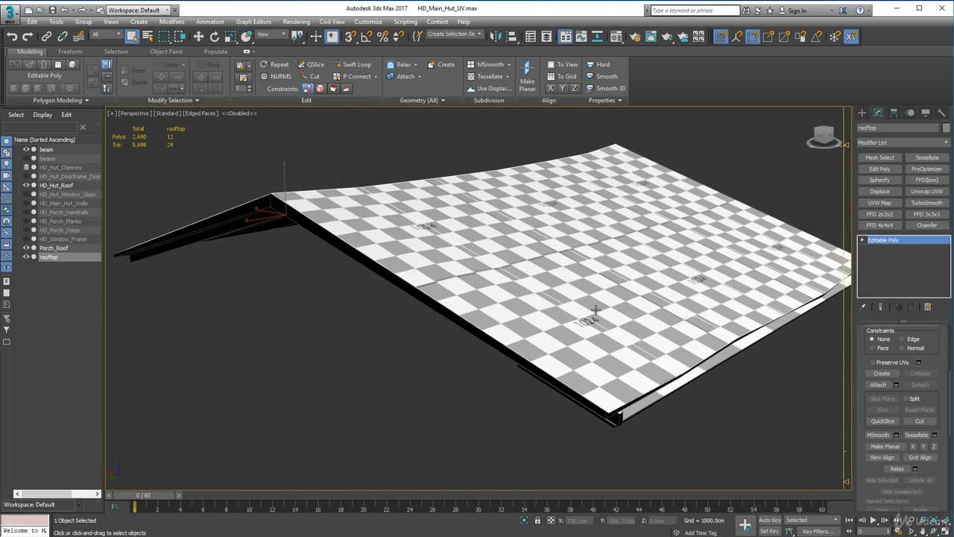
mouse_move(569, 317)
middle_mouse_down("alt")
mouse_move(564, 288)
mouse_move(582, 306)
mouse_move(562, 301)
middle_mouse_up("alt")
middle_click_drag(527, 233, 530, 239, "alt")
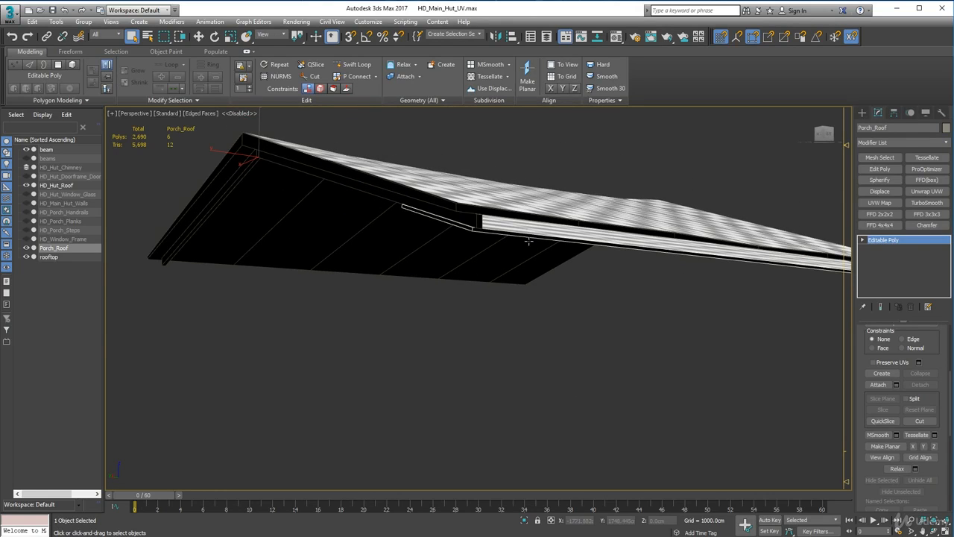
left_click(530, 254)
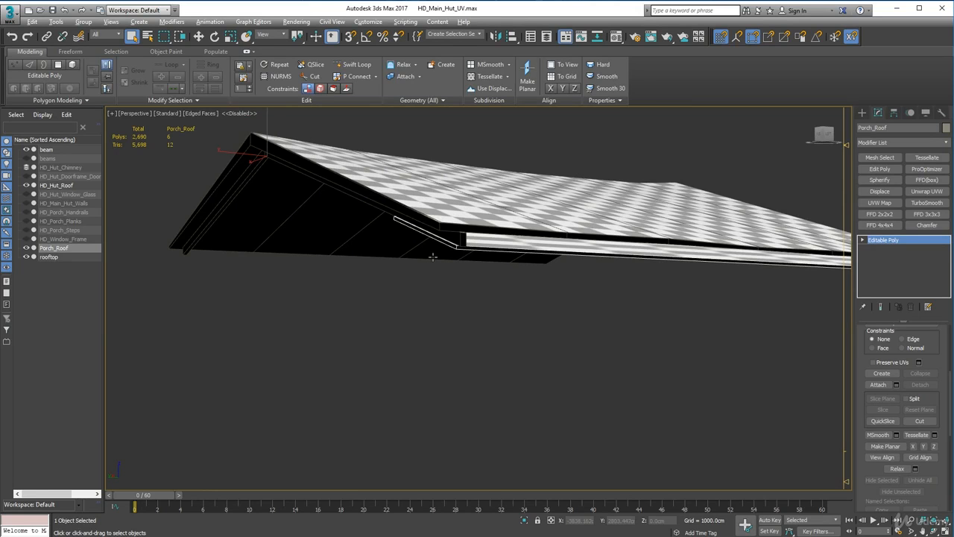
mouse_move(433, 256)
middle_mouse_down("alt")
mouse_move(510, 266)
mouse_move(421, 251)
middle_mouse_up("alt")
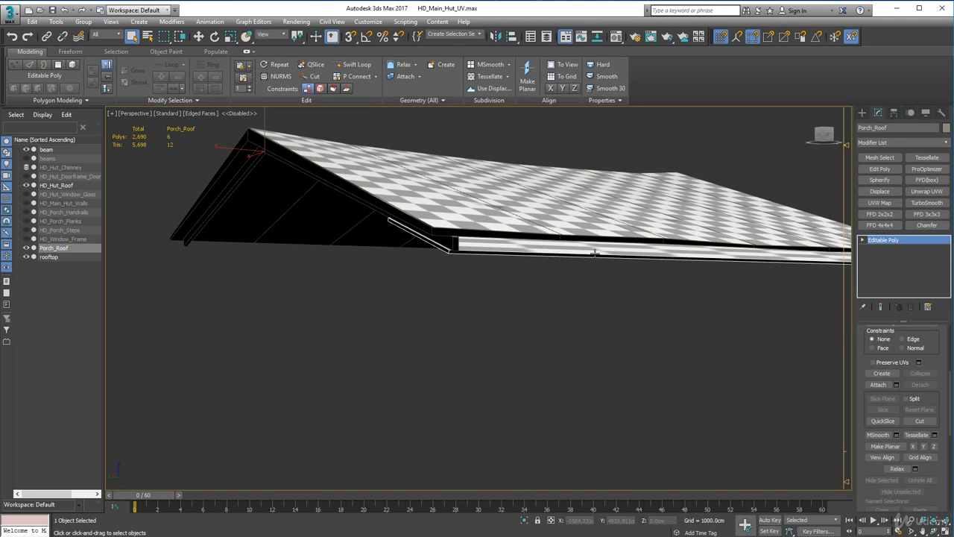
middle_click_drag(296, 285, 251, 207, "alt")
scroll(310, 249, "down", 5)
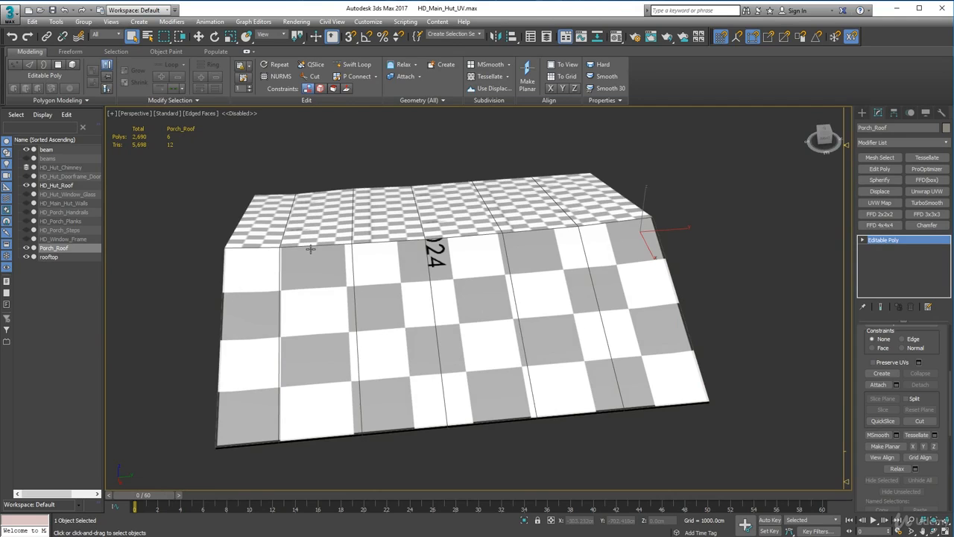
Select the rooftop object and, at Polygon level, all six polygons of its opposite, still unmapped slope.
left_click(351, 285)
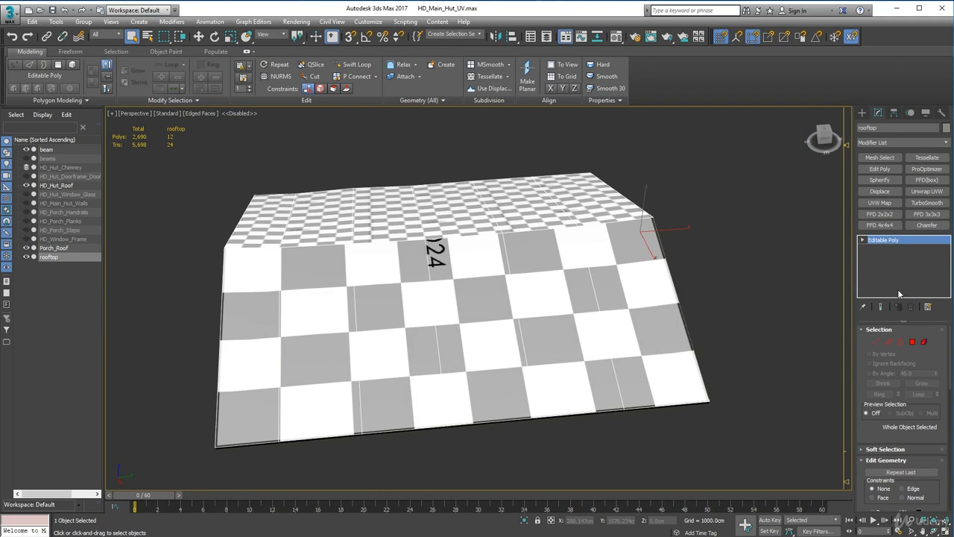
left_click(912, 341)
left_click(643, 284)
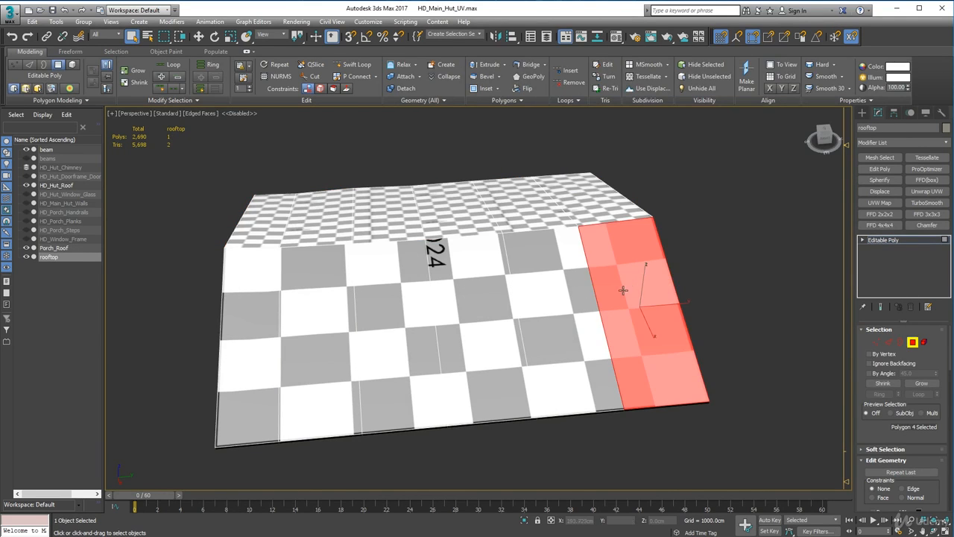
left_click(544, 309, "ctrl")
left_click(486, 314, "ctrl")
left_click(393, 322, "ctrl")
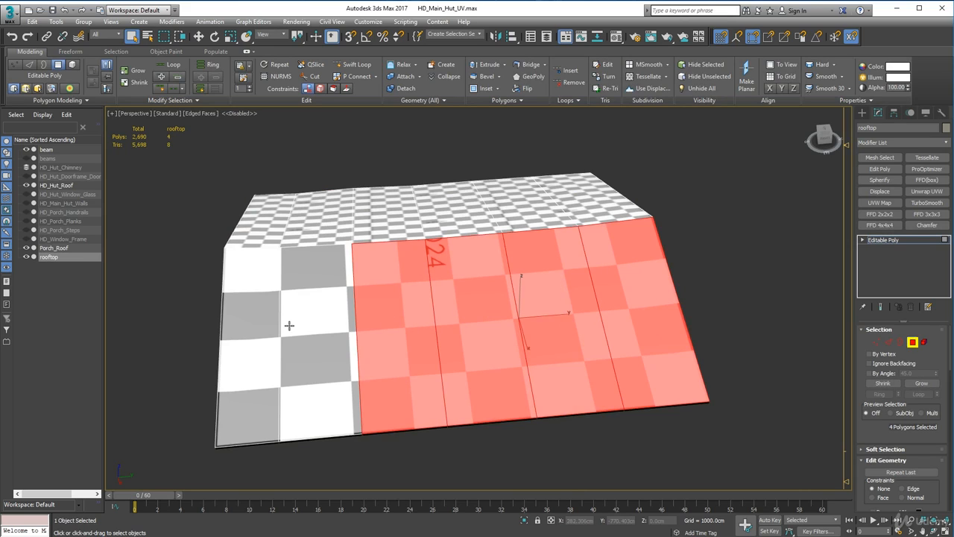
left_click(289, 325, "ctrl")
left_click(256, 322, "ctrl")
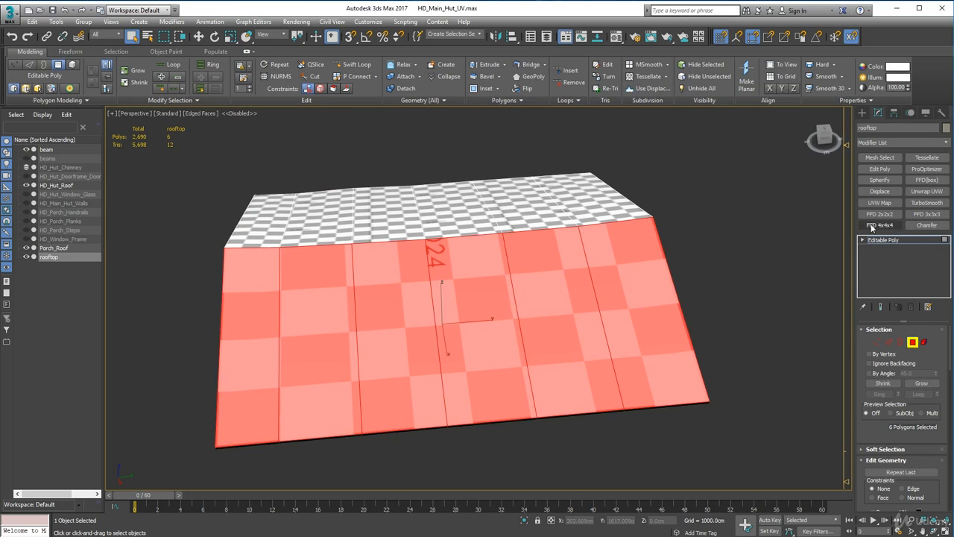
Apply a planar UVW Map to the selected opposite slope and normal-align its gizmo to the surface.
left_click(882, 202)
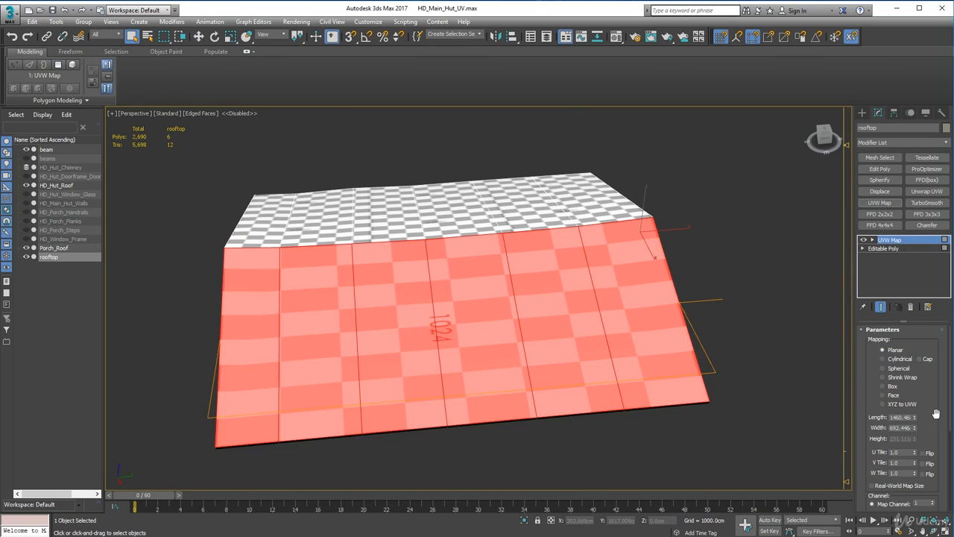
scroll(922, 429, "down", 3)
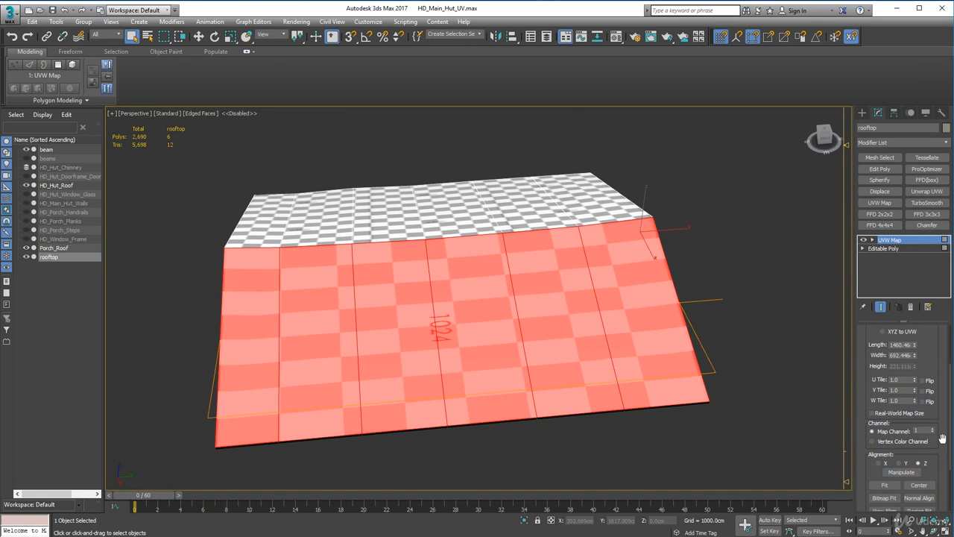
left_click(918, 499)
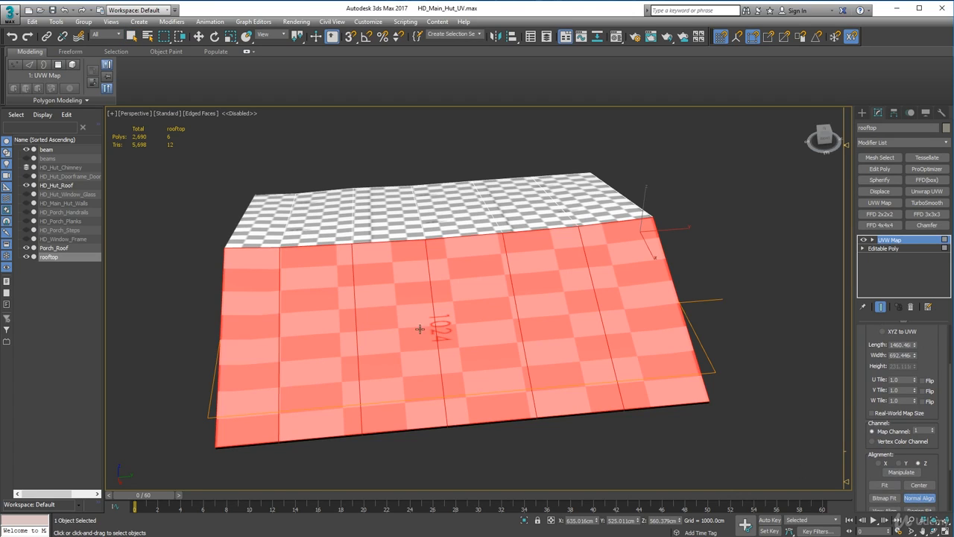
left_click_drag(453, 320, 451, 293)
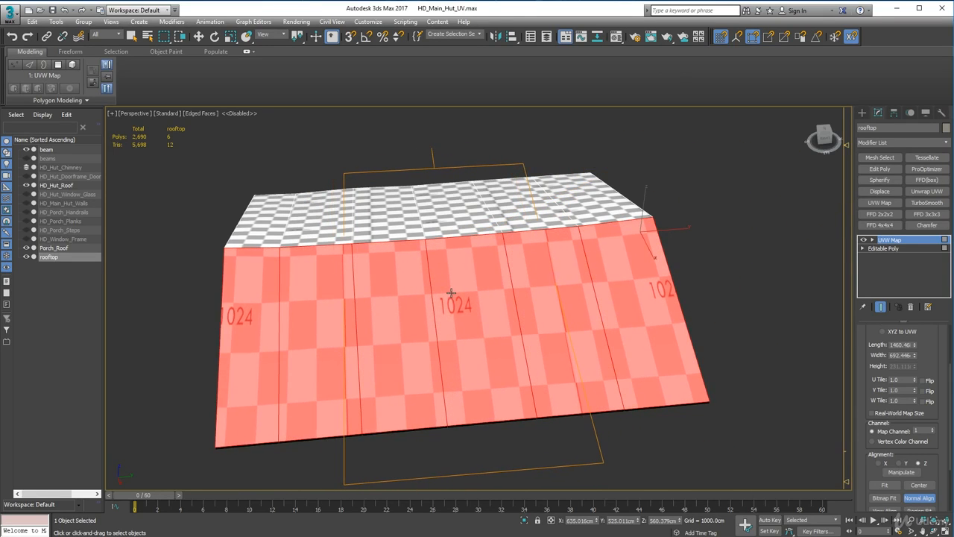
middle_click_drag(431, 299, 422, 323, "alt")
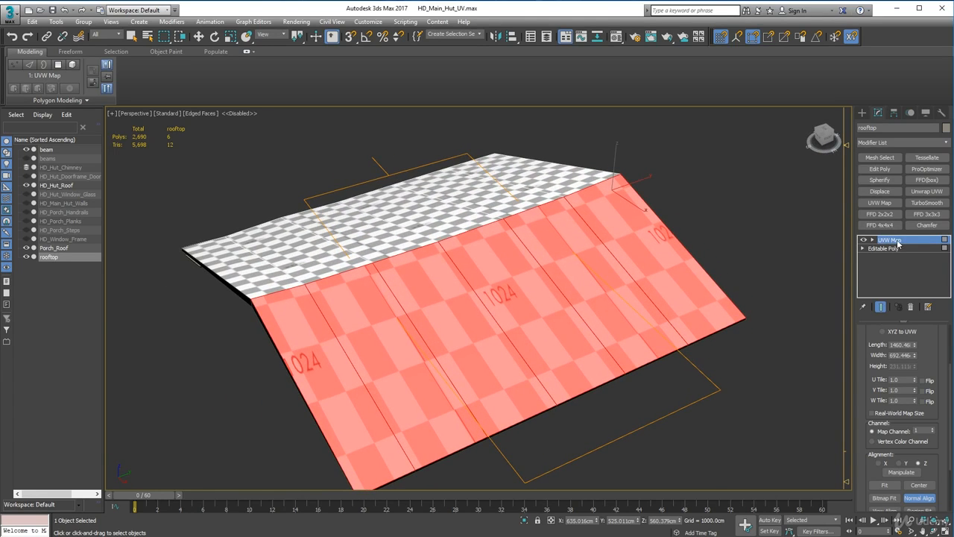
Raise the UVW Map gizmo, rotate it so its width runs along the ridge, and fit it to the selected slope.
left_click(873, 240)
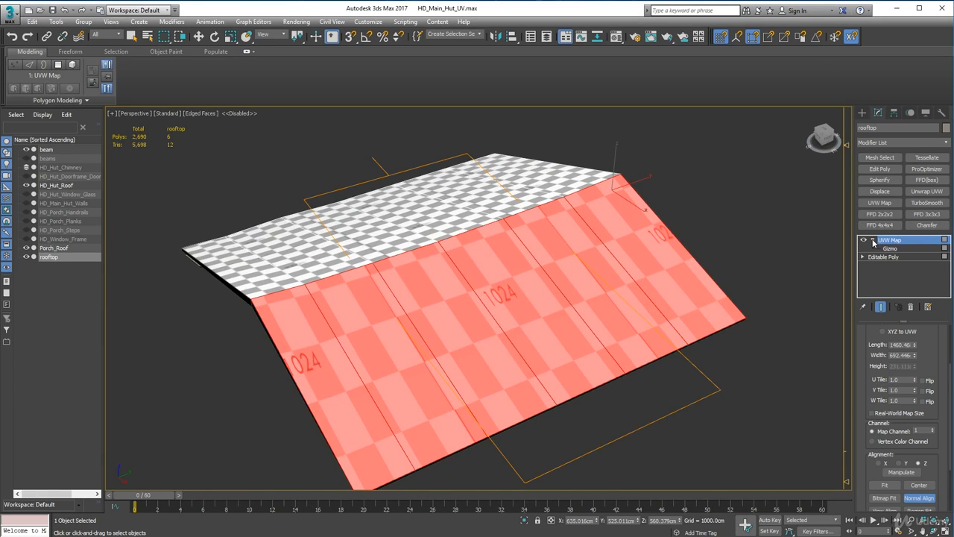
left_click(890, 249)
key("w")
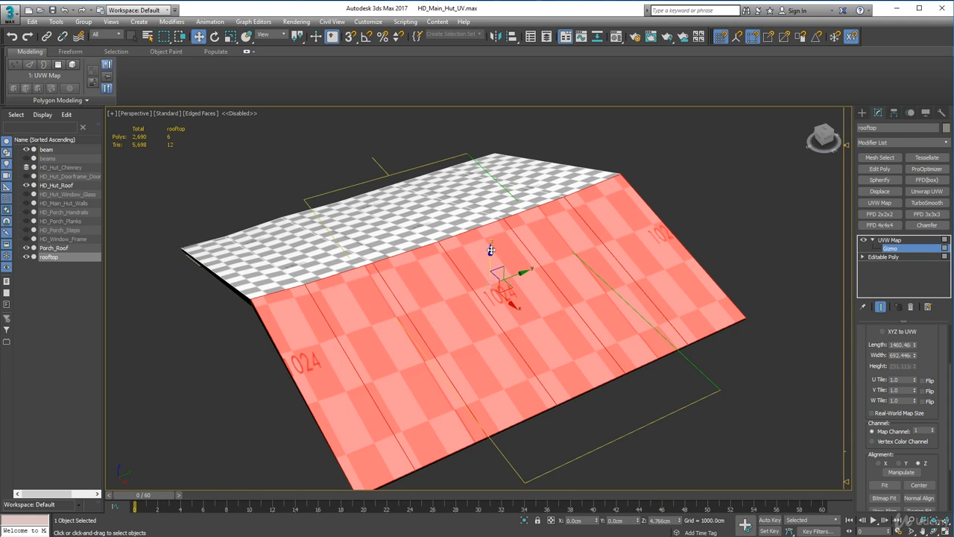
left_click_drag(495, 256, 494, 220)
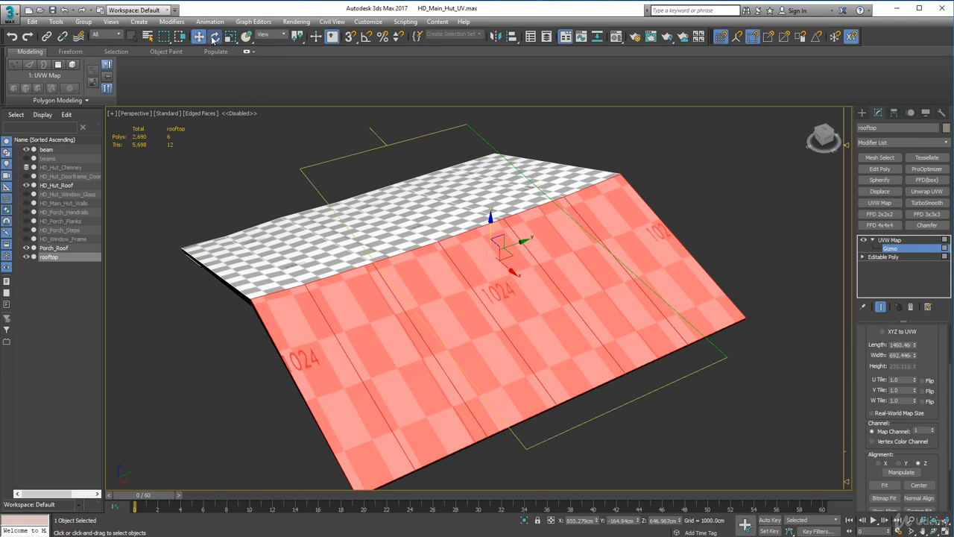
left_click(215, 36)
left_click_drag(488, 275, 488, 275)
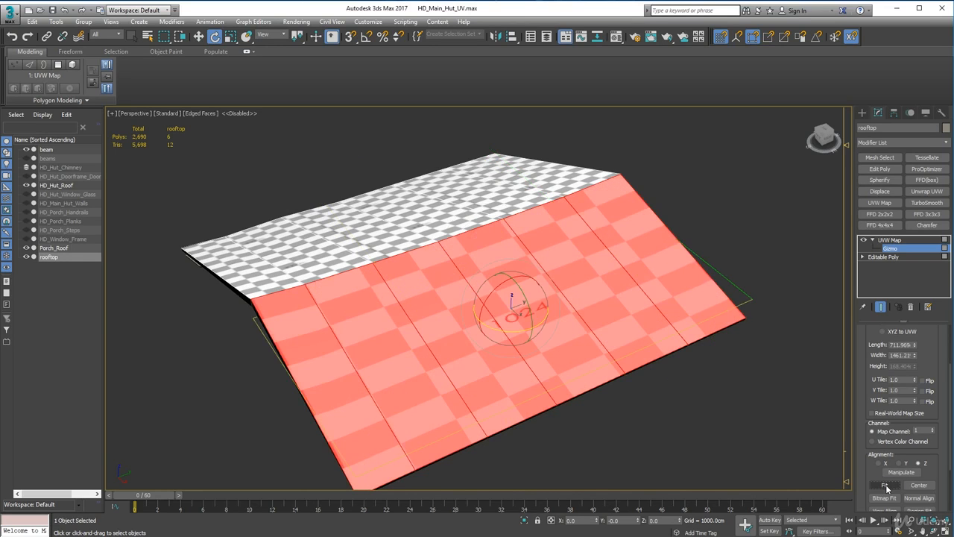
left_click(885, 485)
Tilt the mapping gizmo to match the slope's pitch and refit it to the selected polygons.
middle_click_drag(510, 403, 478, 349, "alt")
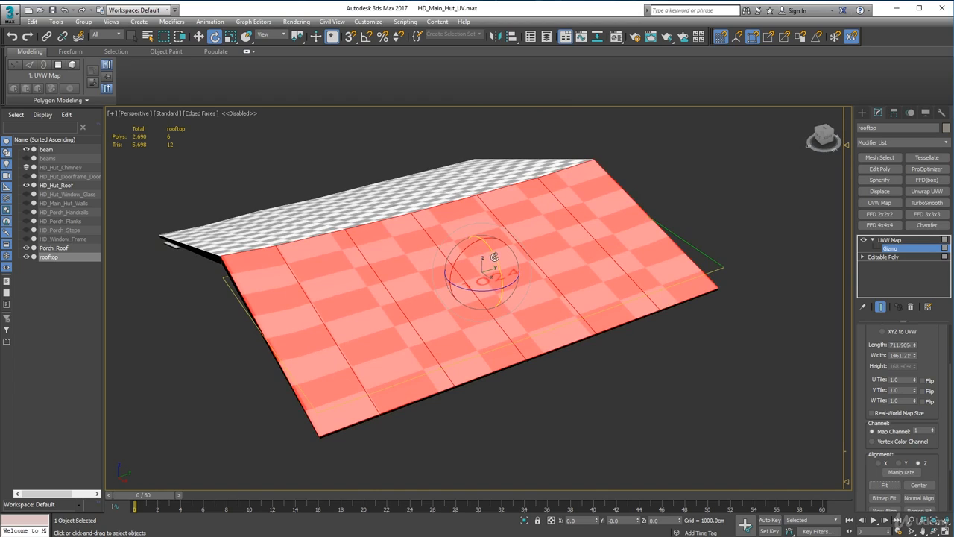
left_click_drag(494, 257, 504, 271)
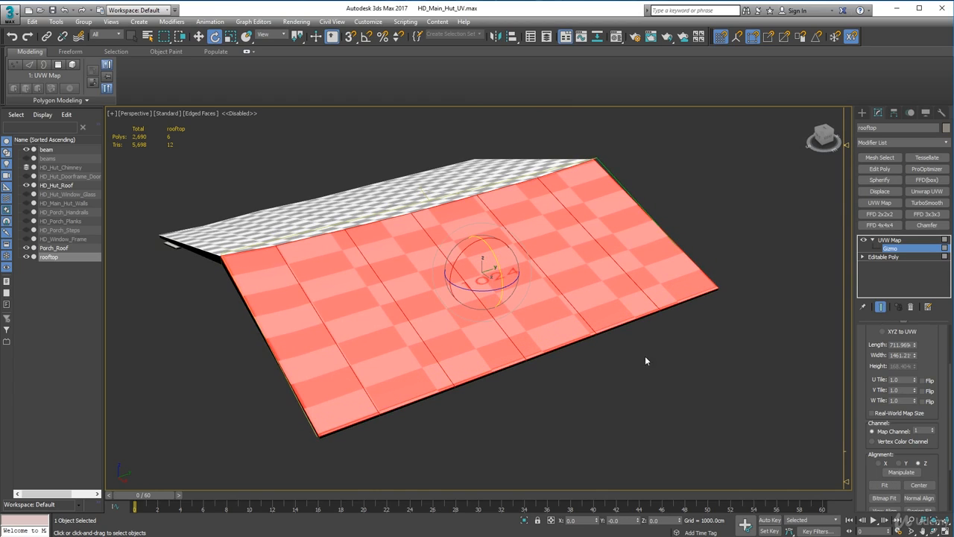
left_click(885, 486)
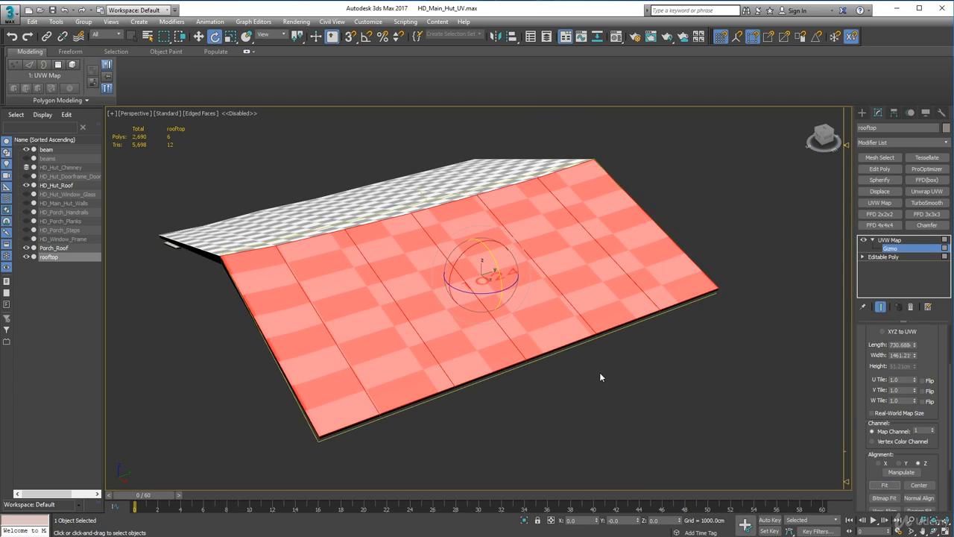
Set the slope's UVW Map tiling to 3.0 in U and 2.0 in V.
middle_click_drag(605, 353, 576, 368, "alt")
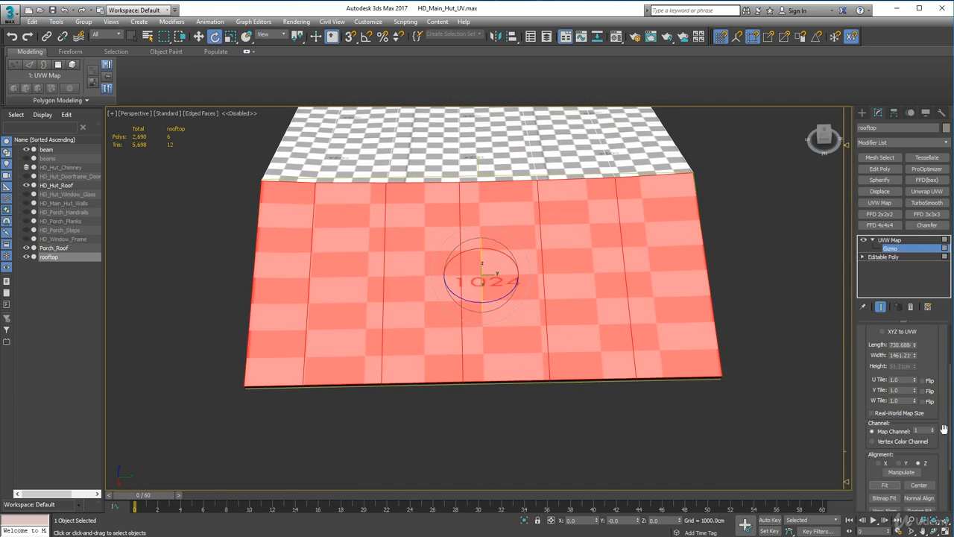
left_click_drag(917, 378, 917, 375)
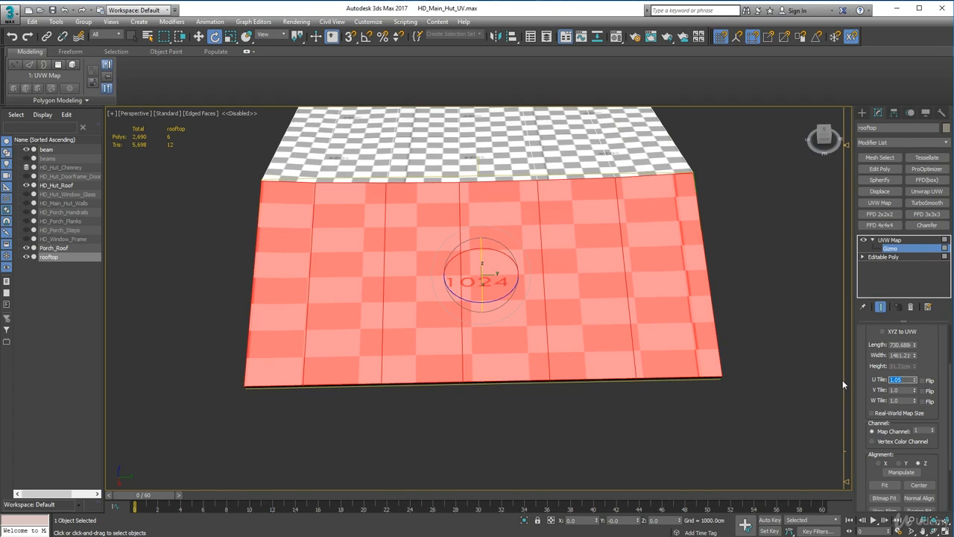
key("Return")
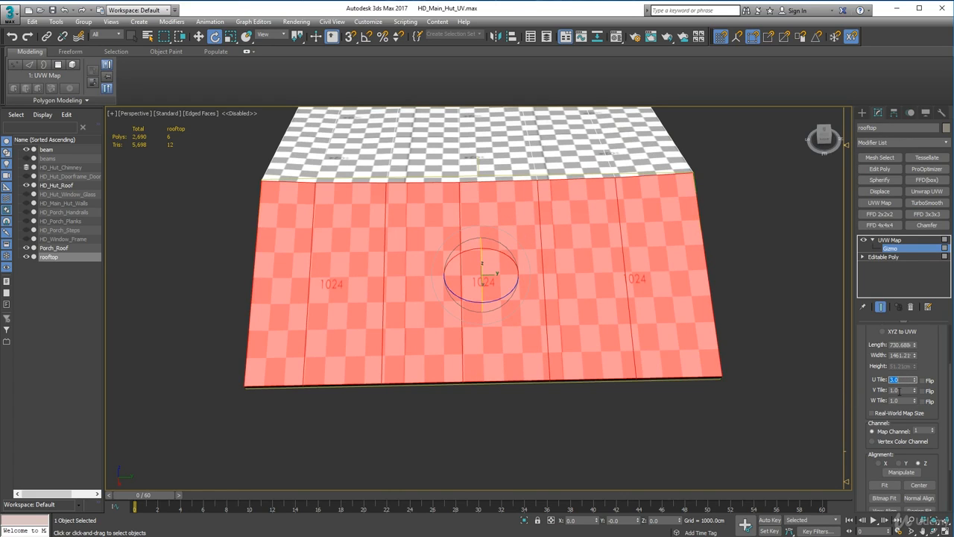
left_click(899, 391)
key("Return")
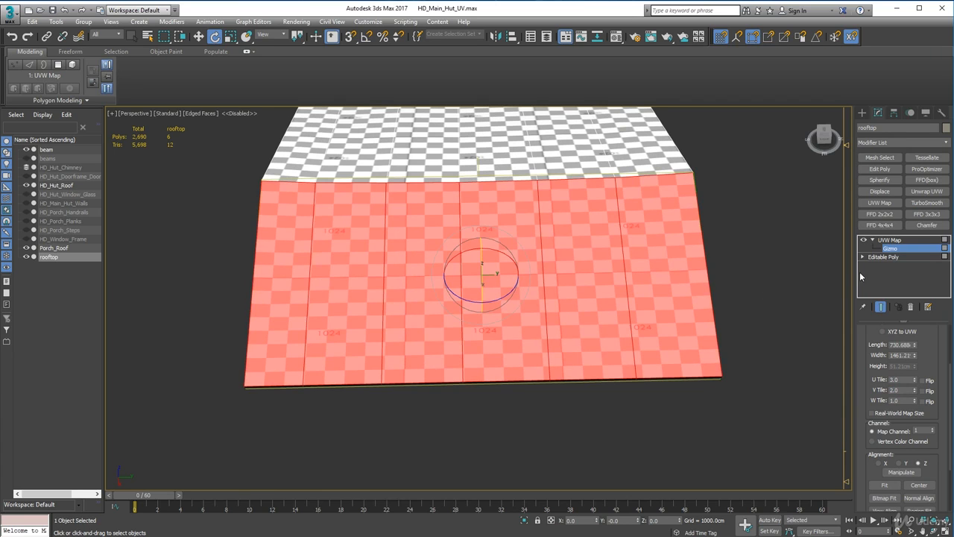
Collapse the rooftop's whole modifier stack to Editable Poly.
right_click(860, 272)
left_click(857, 371)
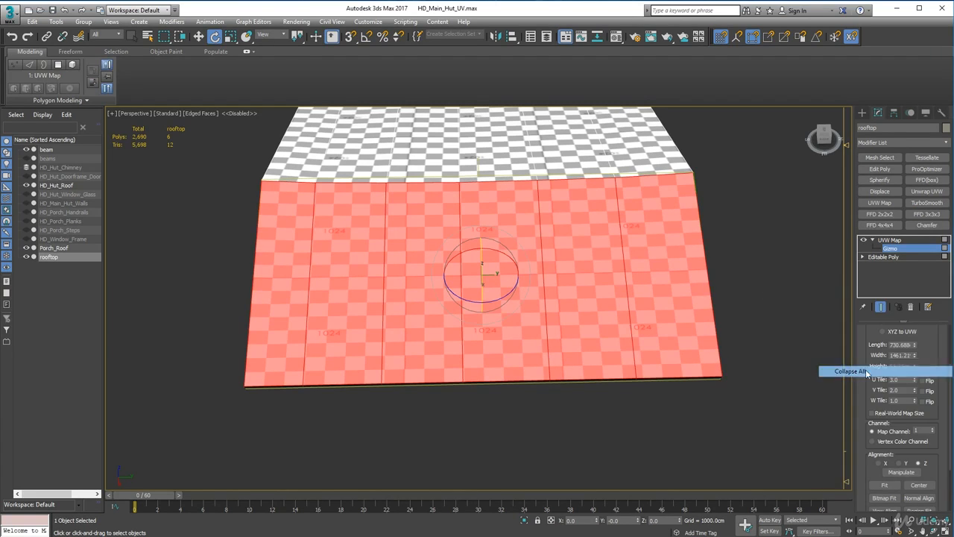
left_click(529, 307)
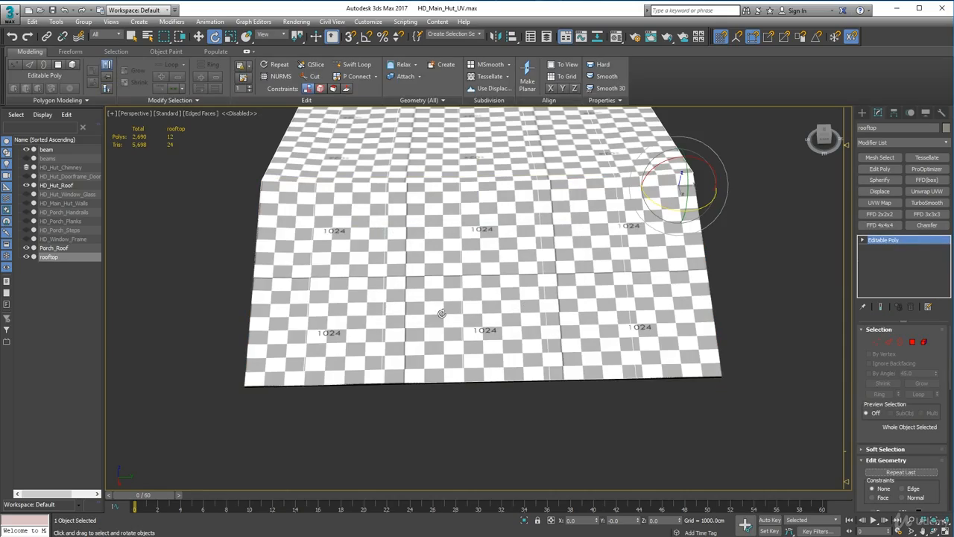
Select the HD_Hut_Roof object and examine its underside and edges from several angles.
middle_click_drag(408, 325, 496, 352, "alt")
middle_click_drag(496, 352, 618, 297)
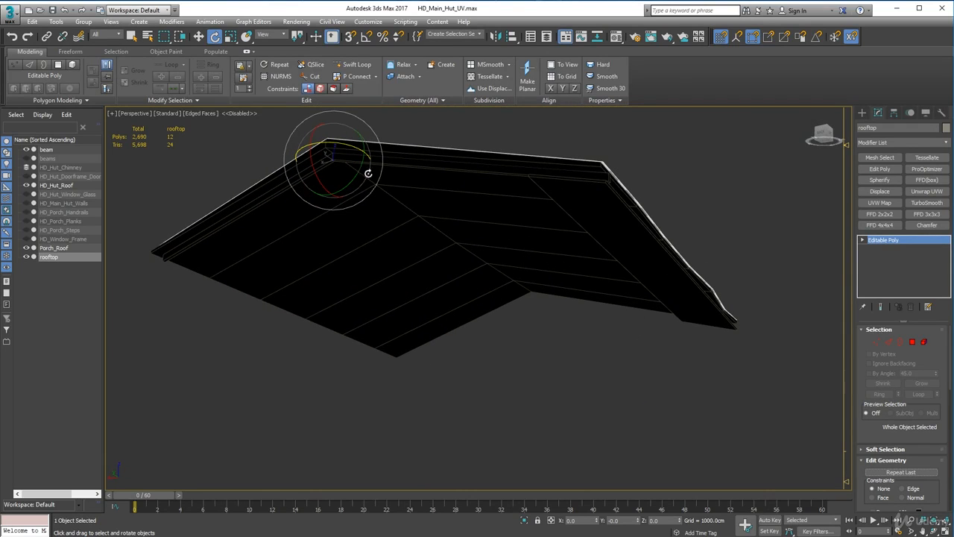
left_click(546, 226)
middle_click_drag(550, 224, 554, 244, "alt")
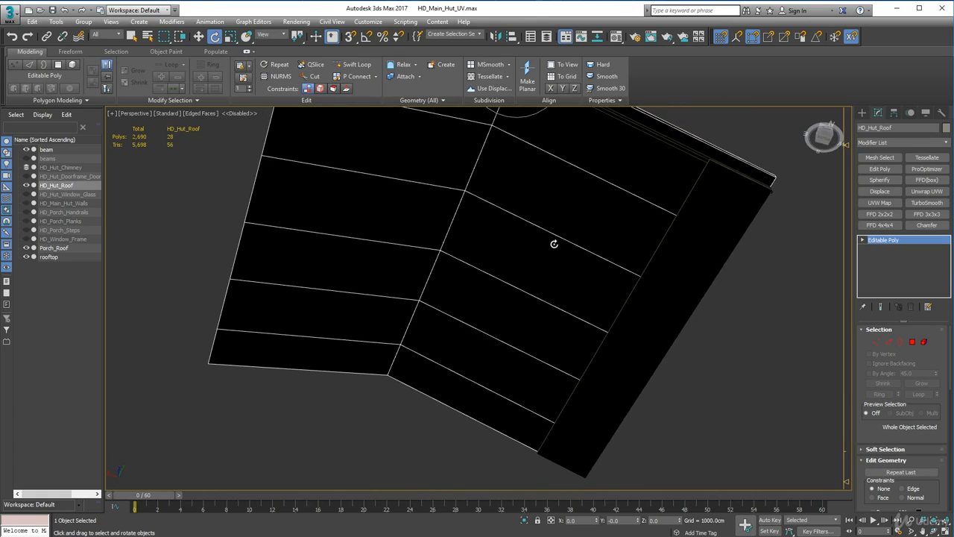
middle_click_drag(492, 247, 591, 250, "alt")
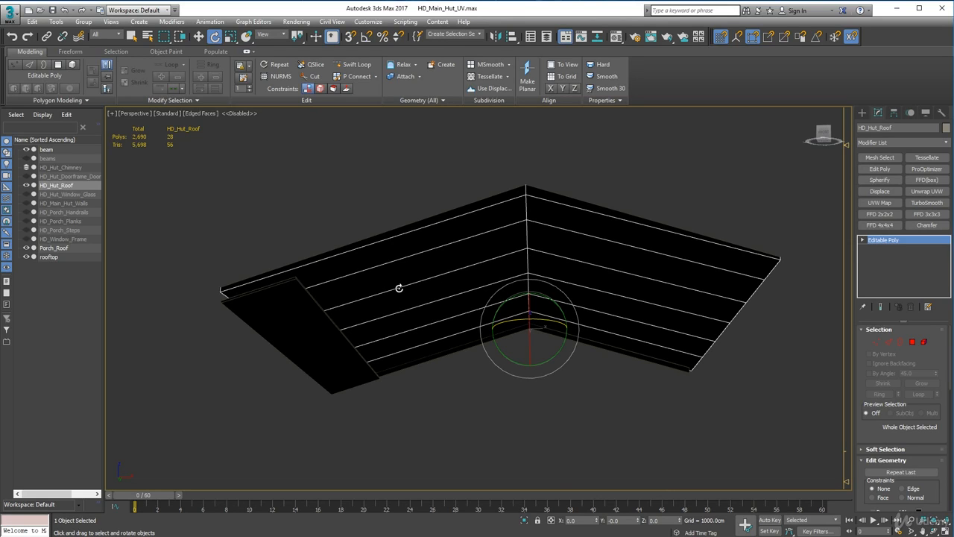
middle_click_drag(381, 276, 497, 249, "alt")
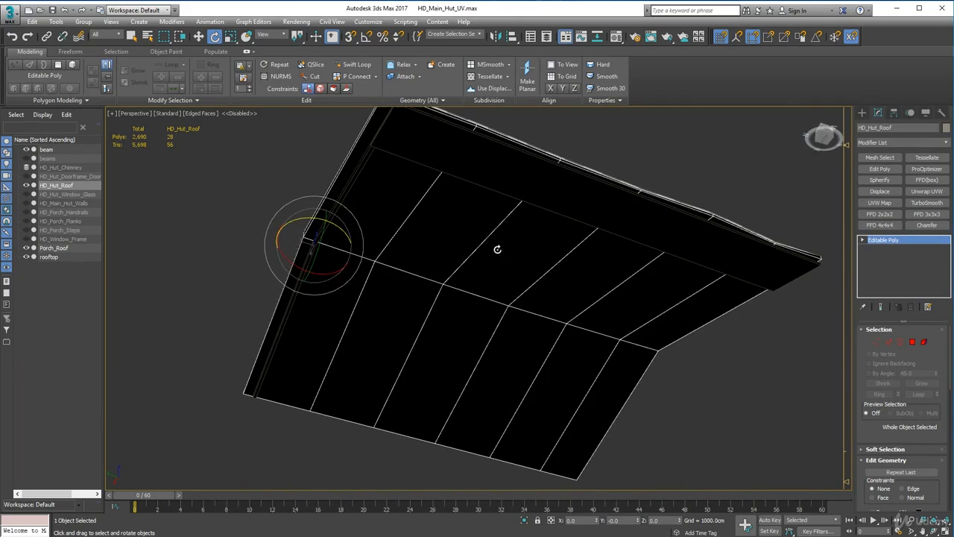
middle_click_drag(447, 353, 694, 328, "alt")
scroll(524, 334, "down", 3)
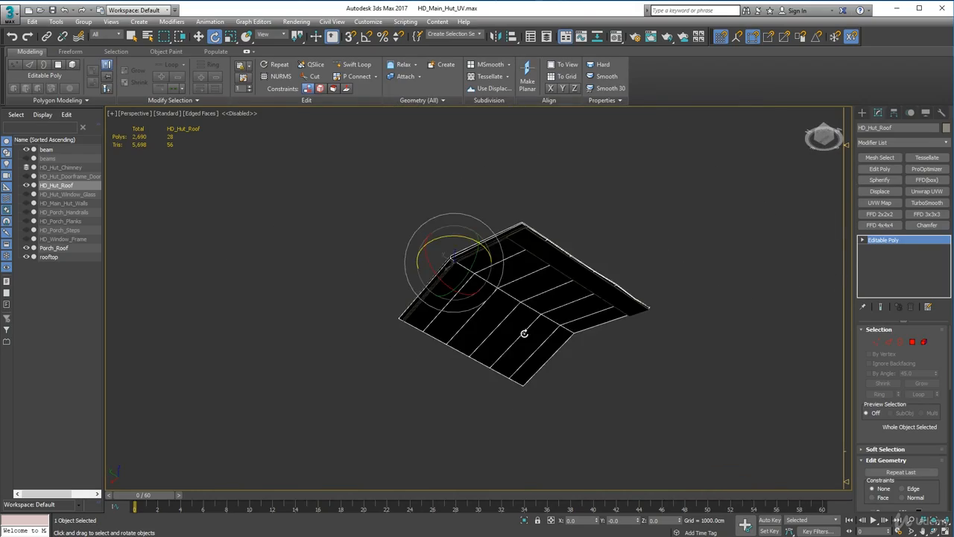